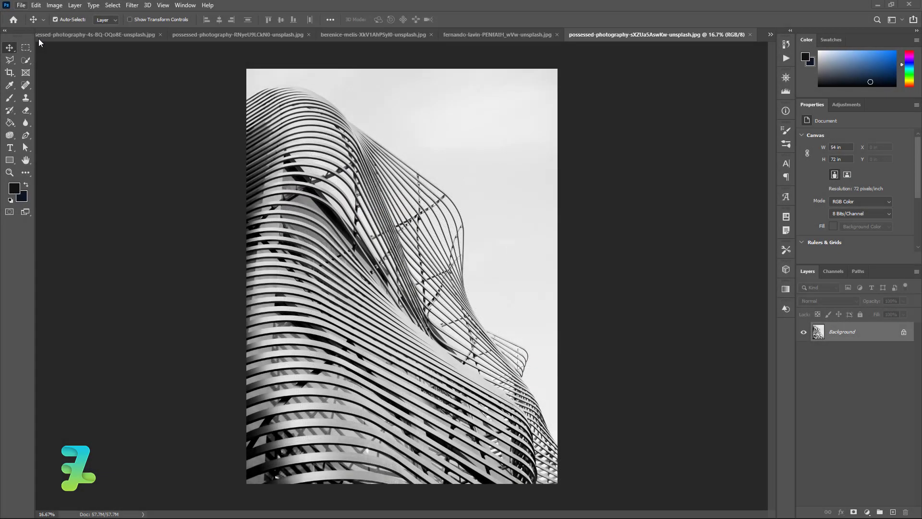
Create a new A3 print document with a white background.
{"action": "left_click", "coordinate": [22, 4]}
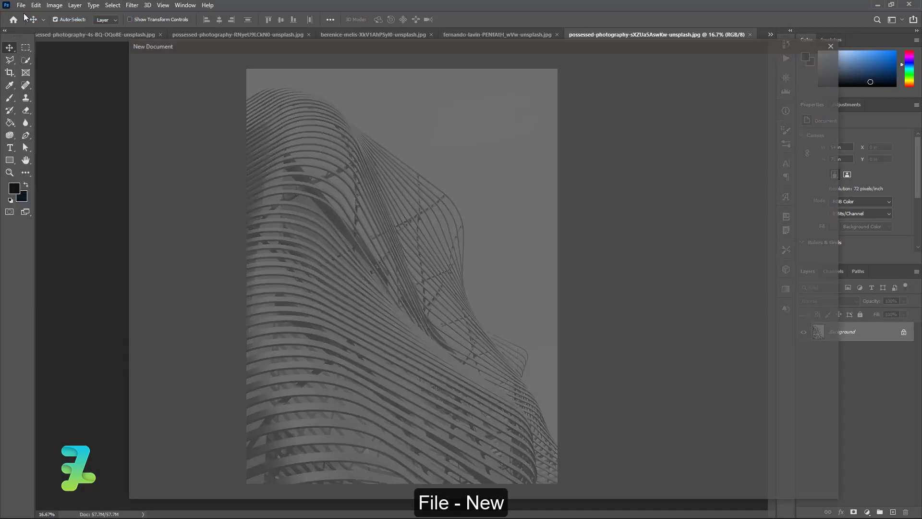
{"action": "left_click", "coordinate": [243, 63]}
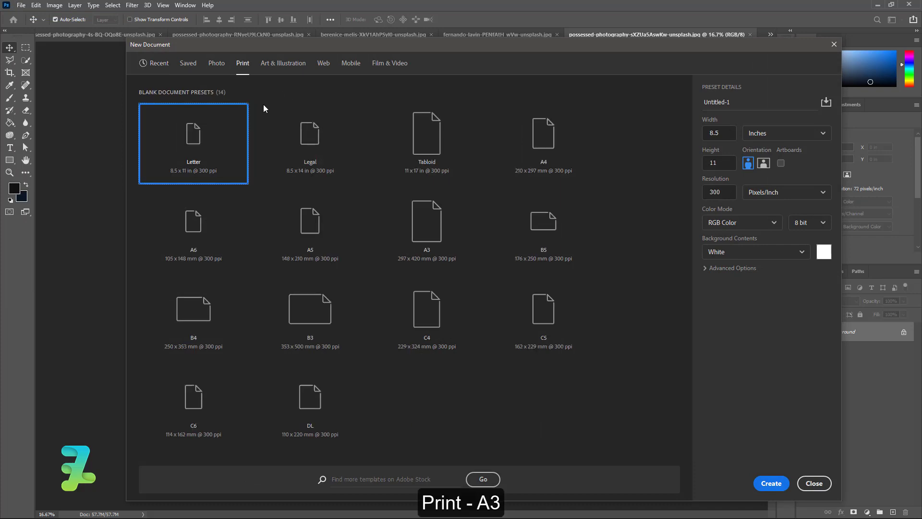
{"action": "left_click", "coordinate": [414, 240]}
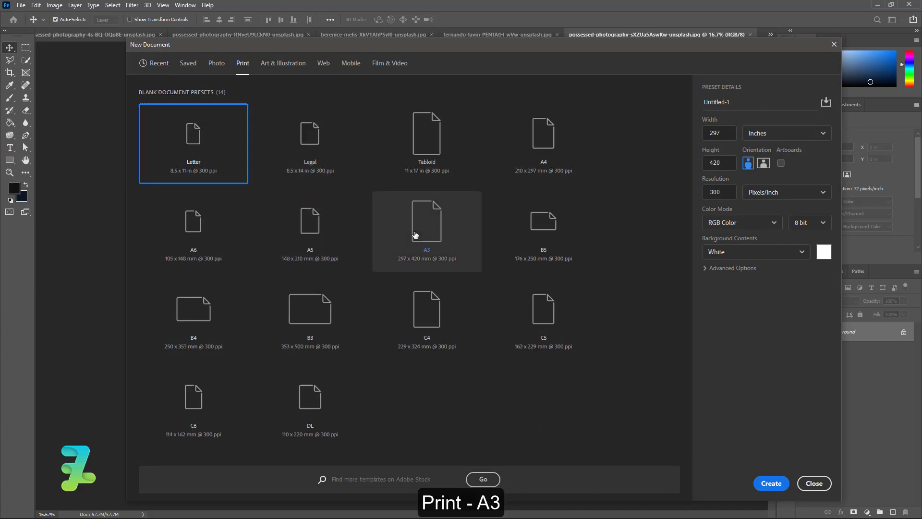
{"action": "left_click", "coordinate": [725, 255]}
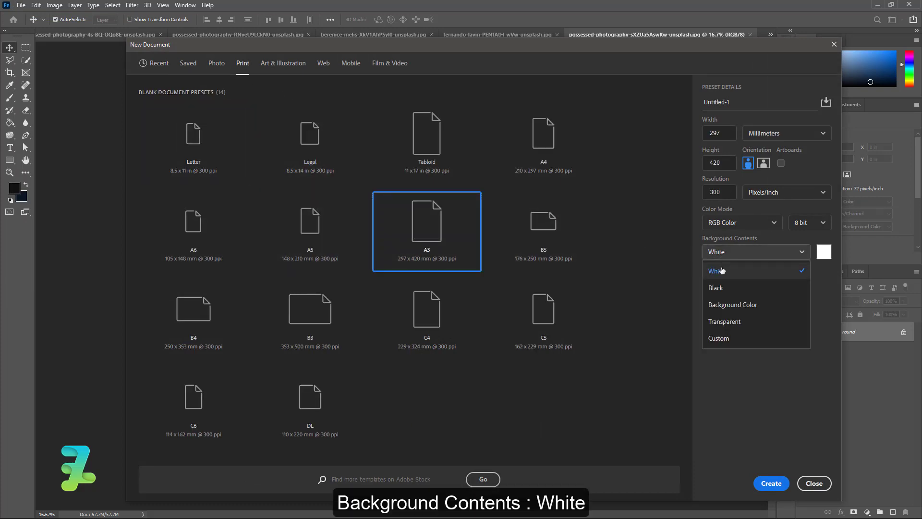
{"action": "left_click", "coordinate": [771, 483]}
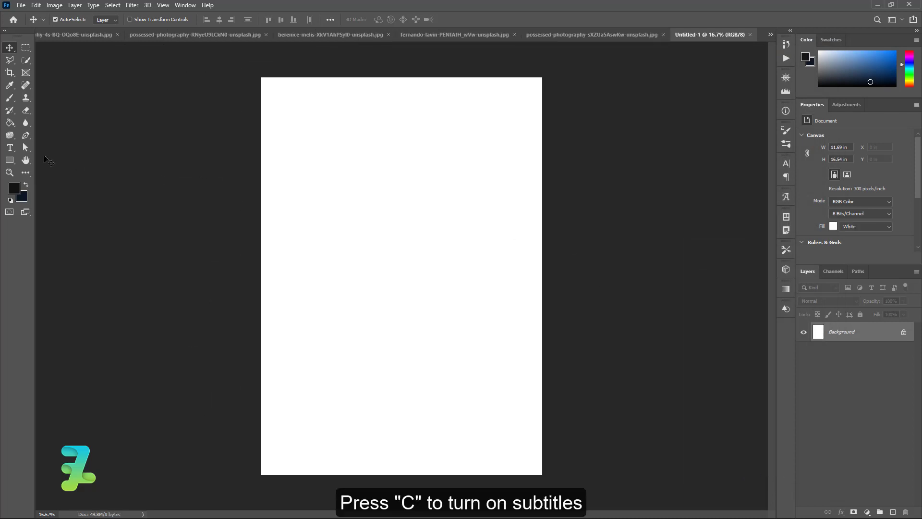
Select the Rectangle Tool with a near-black #121212 fill.
{"action": "right_click", "coordinate": [14, 162]}
{"action": "left_click", "coordinate": [33, 160]}
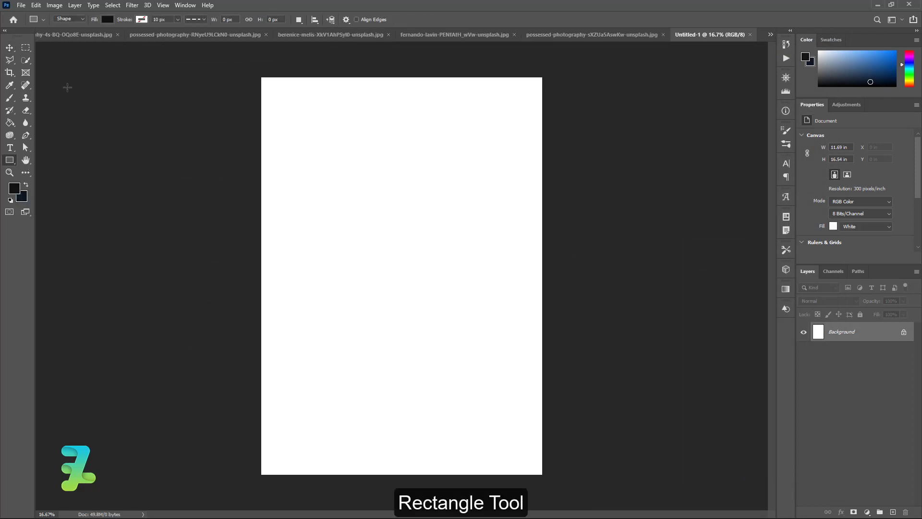
{"action": "left_click", "coordinate": [107, 19]}
{"action": "left_click", "coordinate": [166, 40]}
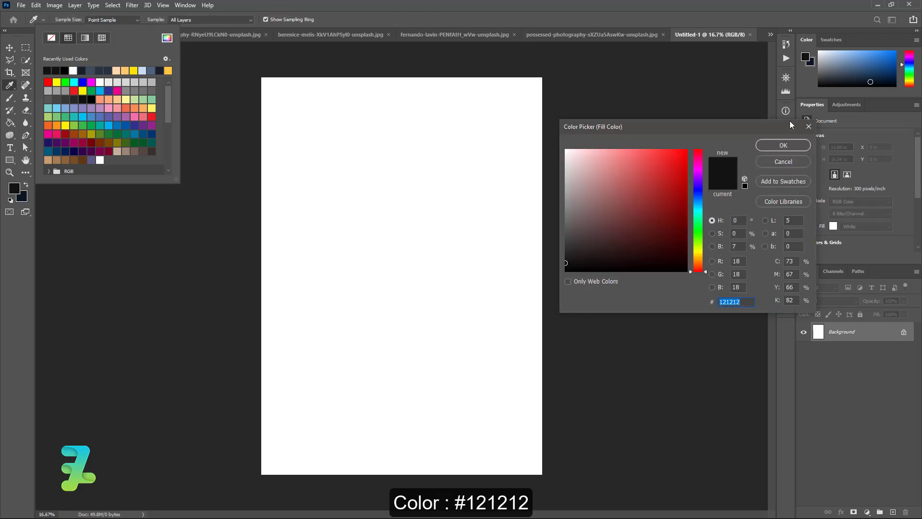
{"action": "left_click", "coordinate": [784, 145]}
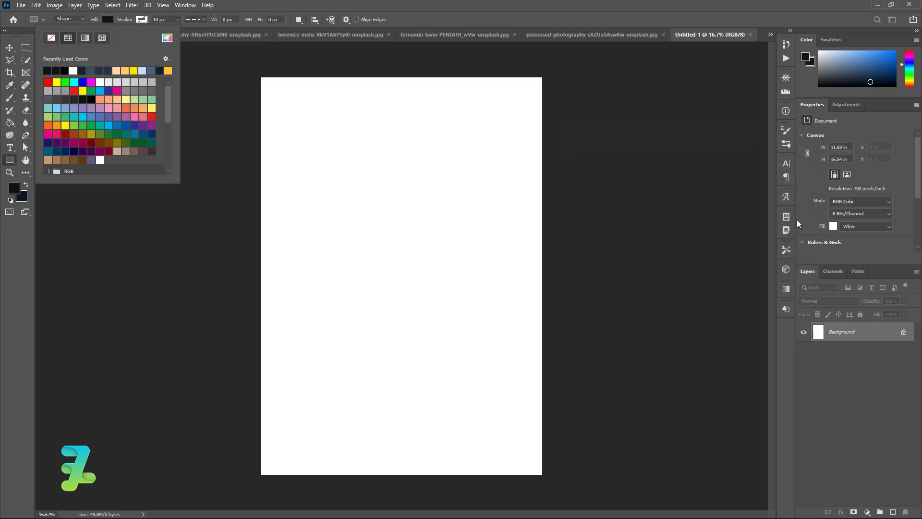
{"action": "left_click", "coordinate": [893, 511]}
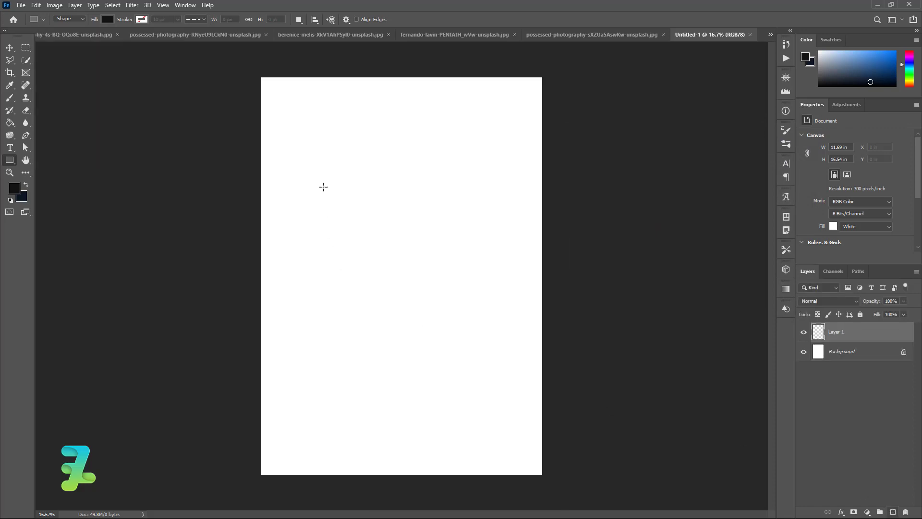
Draw a tall near-black rectangle and move it down and left on the page.
{"action": "mouse_move", "coordinate": [309, 159]}
{"action": "left_mouse_down"}
{"action": "mouse_move", "coordinate": [378, 322]}
{"action": "mouse_move", "coordinate": [386, 303]}
{"action": "left_mouse_up"}
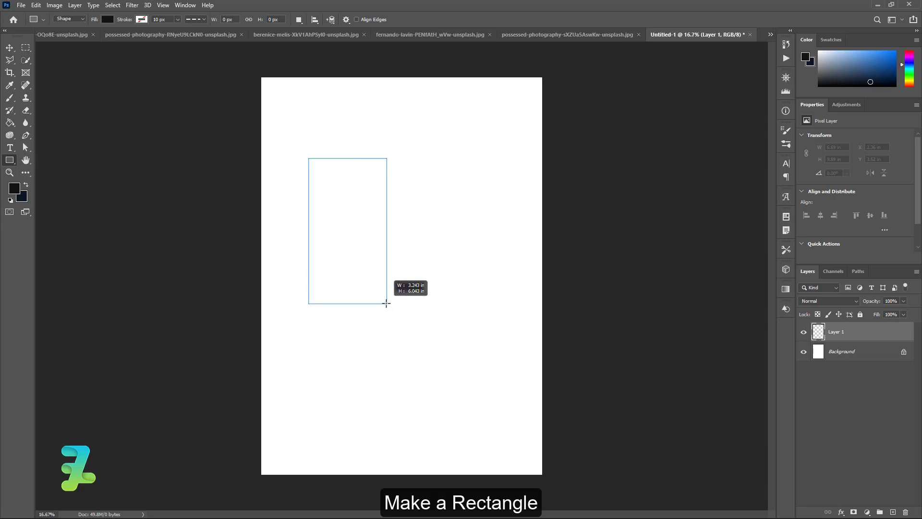
{"action": "left_click_drag", "start_coordinate": [387, 303], "coordinate": [386, 303]}
{"action": "left_click", "coordinate": [10, 48]}
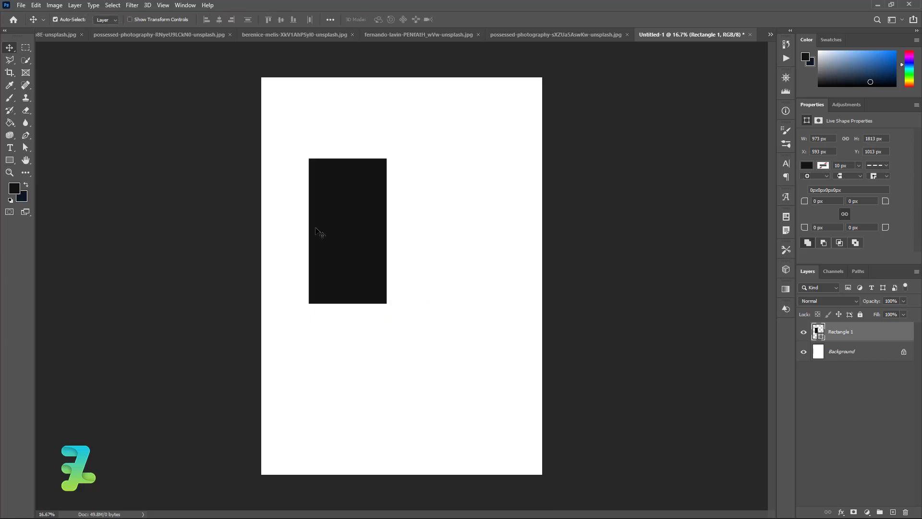
{"action": "left_click_drag", "start_coordinate": [334, 226], "coordinate": [313, 336]}
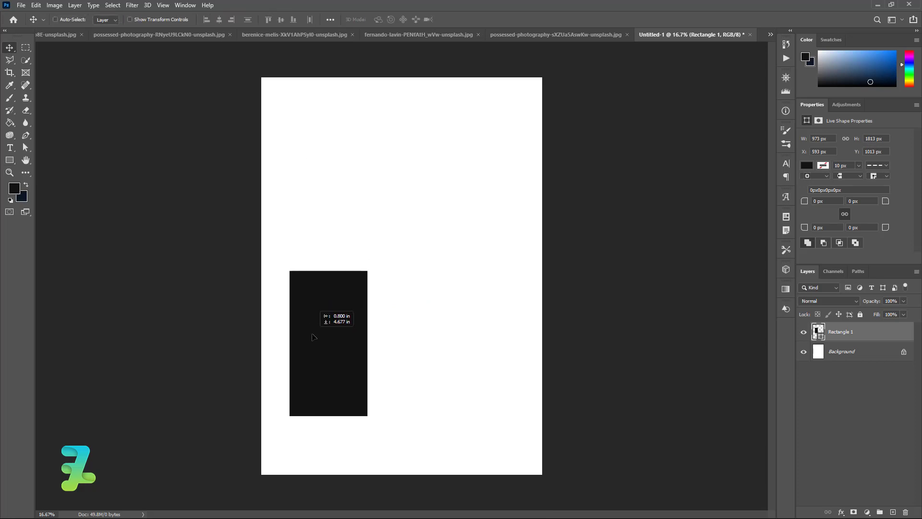
Duplicate the rectangle into a stacked left pair and a lower-set right column copy.
{"action": "key", "text": "ctrl+j"}
{"action": "left_click_drag", "start_coordinate": [329, 329], "coordinate": [339, 183]}
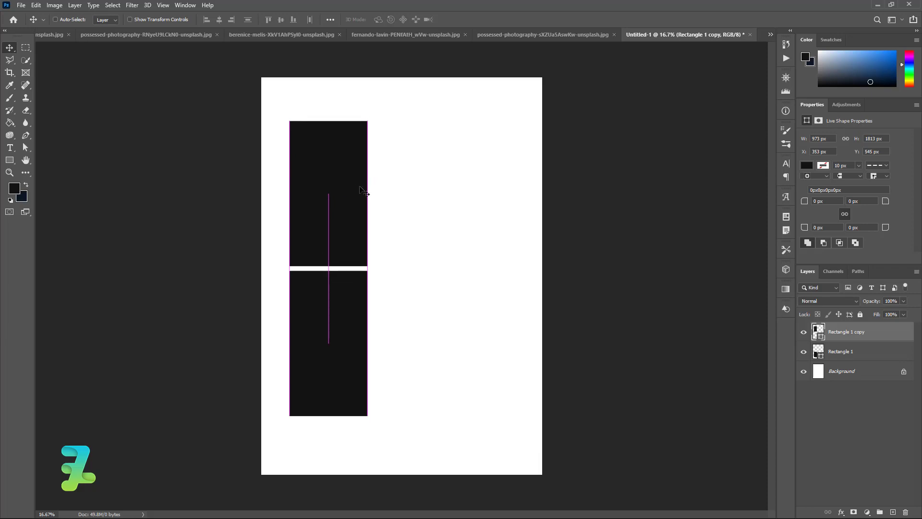
{"action": "left_click_drag", "start_coordinate": [363, 191], "coordinate": [417, 190]}
{"action": "key", "text": "ctrl+j"}
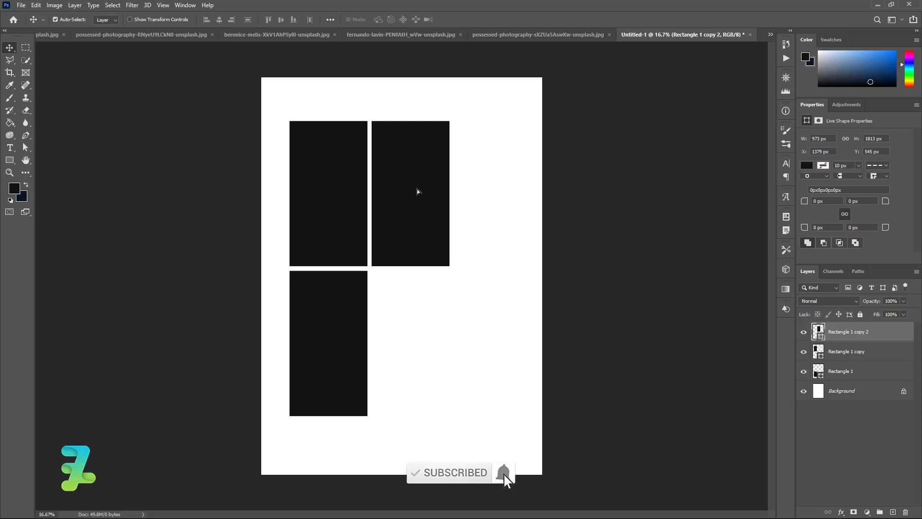
{"action": "left_click_drag", "start_coordinate": [419, 208], "coordinate": [422, 368]}
{"action": "key", "text": "ctrl+j"}
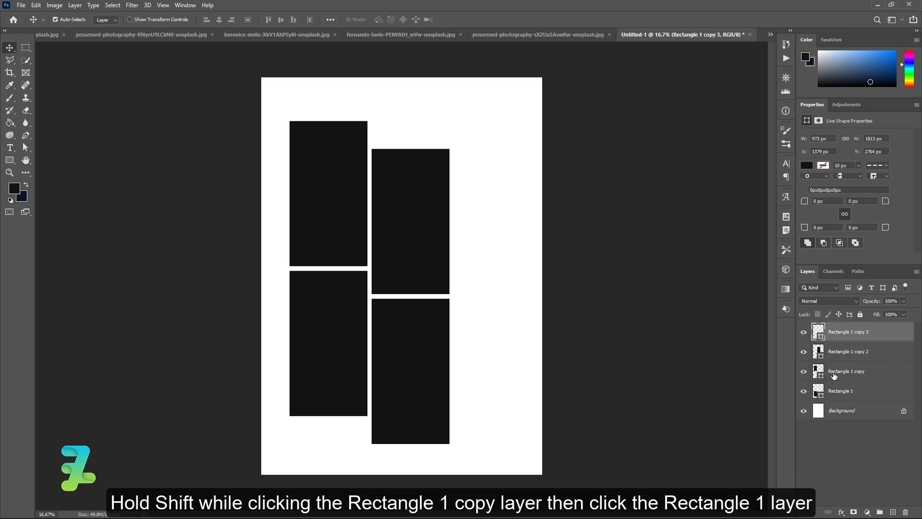
Duplicate the left pair of rectangles into a third column.
{"action": "left_click", "coordinate": [846, 370]}
{"action": "left_click", "coordinate": [839, 395], "text": "shift"}
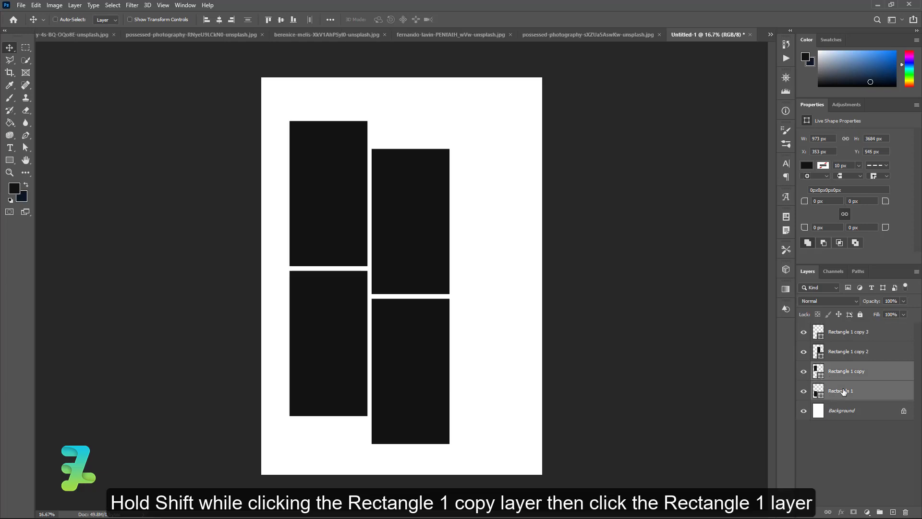
{"action": "key", "text": "ctrl+j"}
{"action": "left_click_drag", "start_coordinate": [323, 180], "coordinate": [479, 179]}
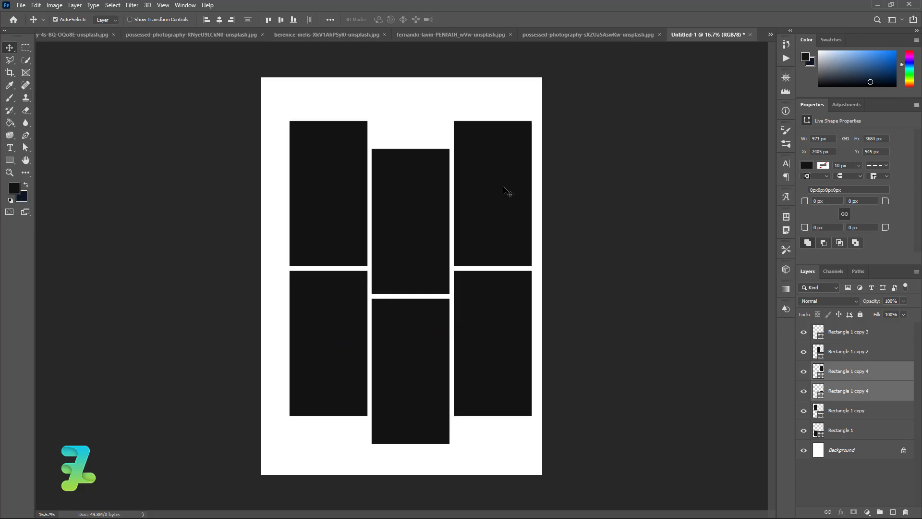
Group all six rectangles and centre the group on the page.
{"action": "left_click", "coordinate": [868, 431]}
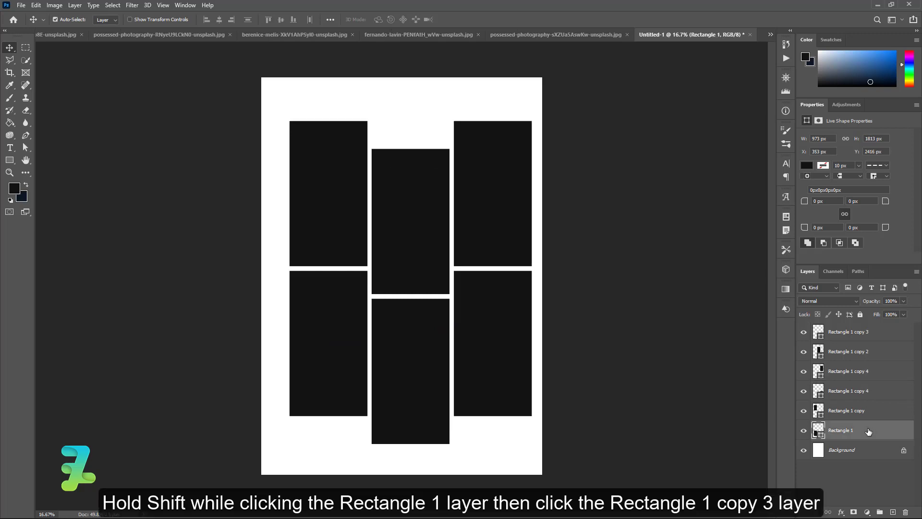
{"action": "left_click", "coordinate": [881, 333], "text": "shift"}
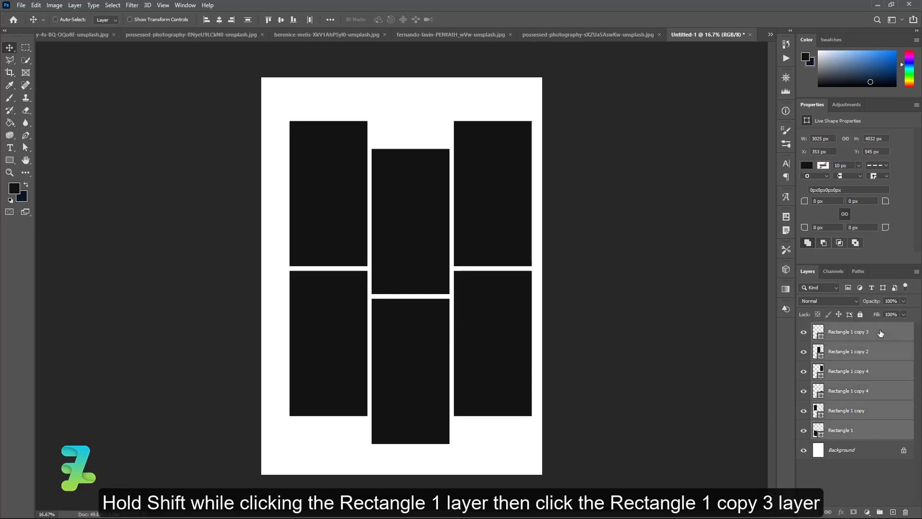
{"action": "key", "text": "ctrl+g"}
{"action": "key", "text": "ctrl+a"}
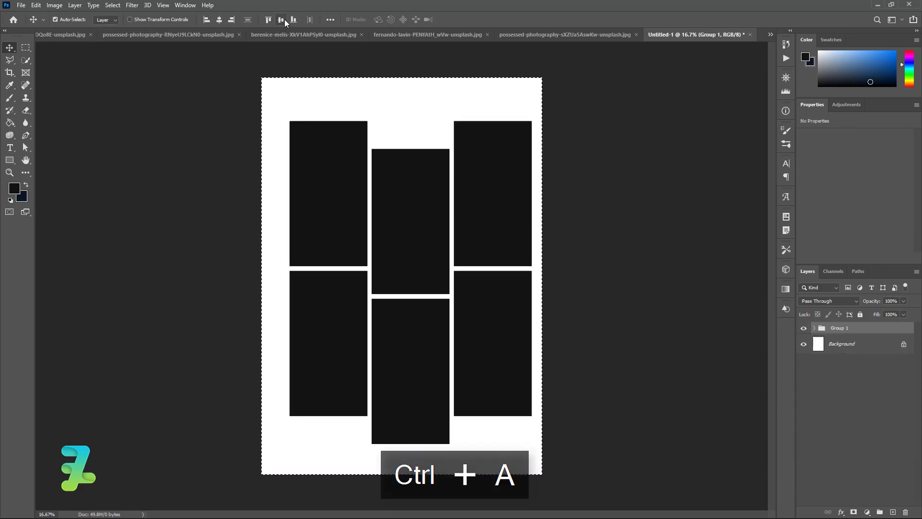
{"action": "left_click", "coordinate": [284, 22]}
{"action": "left_click", "coordinate": [221, 21]}
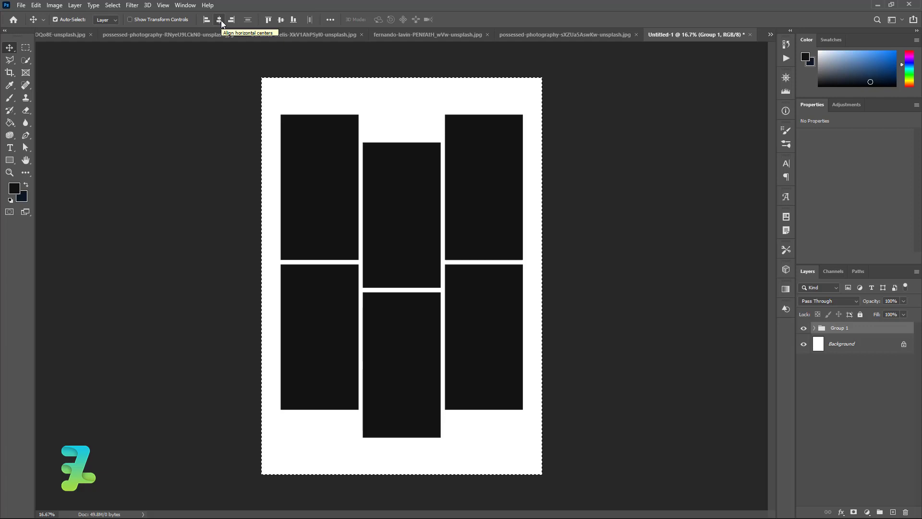
{"action": "key", "text": "ctrl+d"}
Shrink the frame group slightly and recentre it horizontally and vertically.
{"action": "key", "text": "ctrl+t"}
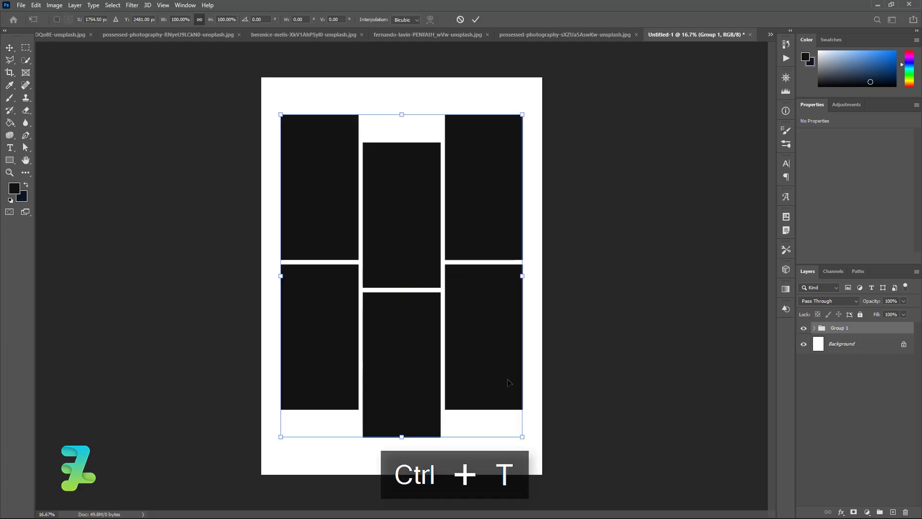
{"action": "left_click_drag", "start_coordinate": [522, 435], "coordinate": [483, 416]}
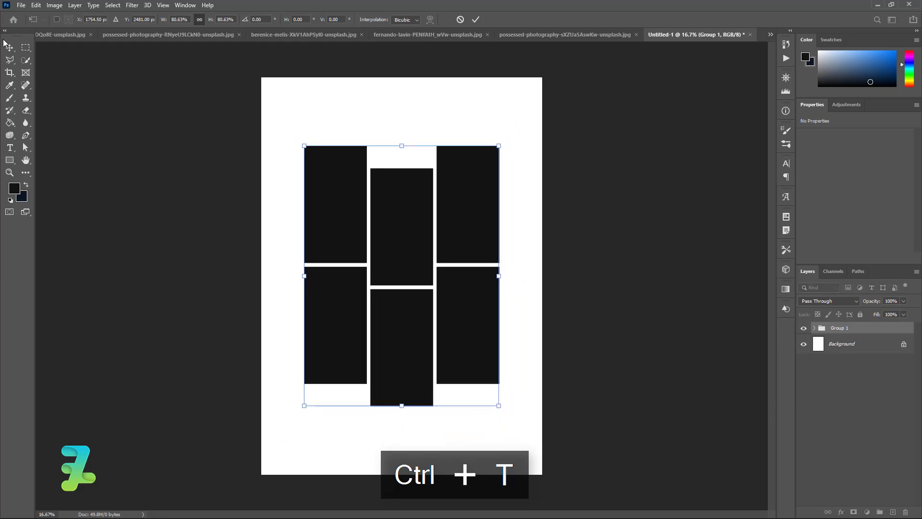
{"action": "key", "text": "Return"}
{"action": "key", "text": "ctrl+a"}
{"action": "left_click", "coordinate": [224, 18]}
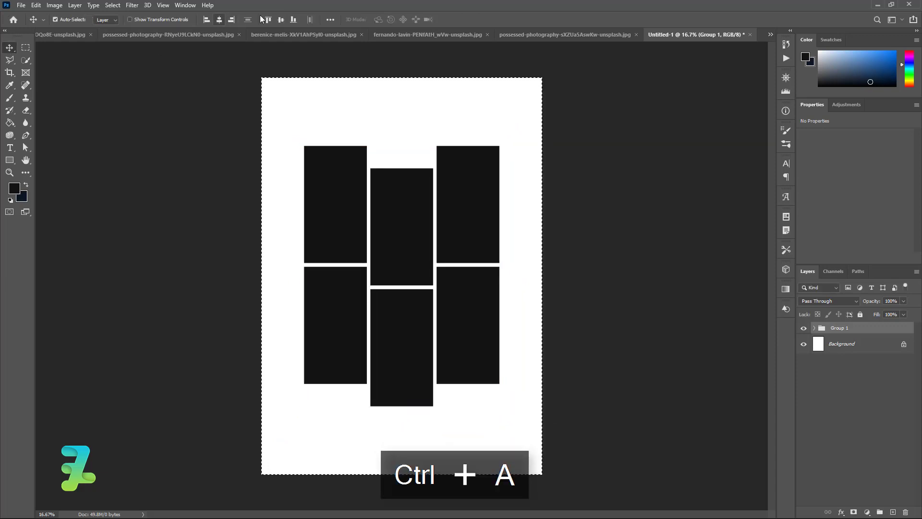
{"action": "left_click", "coordinate": [281, 22]}
{"action": "key", "text": "ctrl+d"}
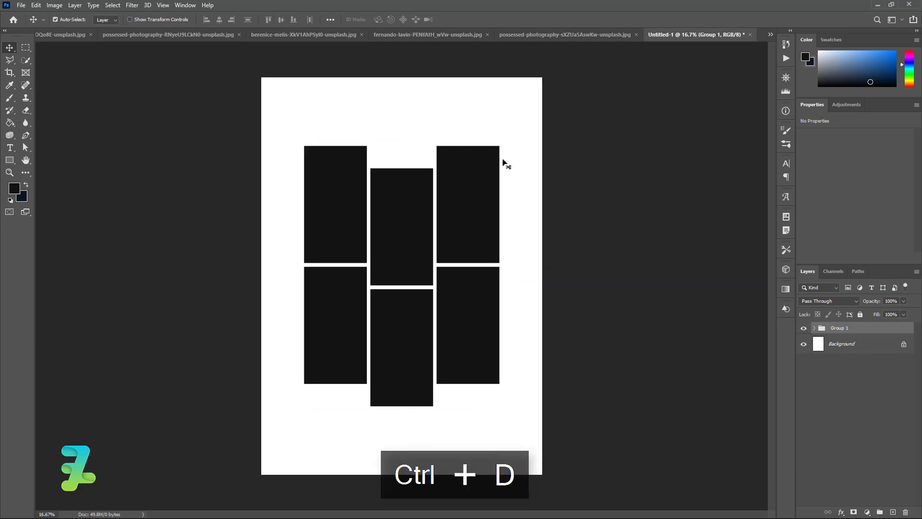
Set the Type tool to Roboto Regular with tracking 0.
{"action": "left_click", "coordinate": [12, 148]}
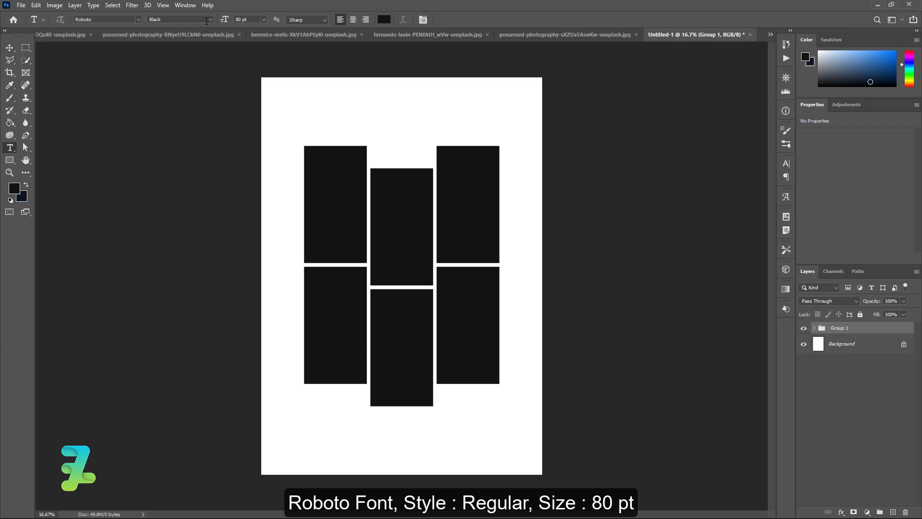
{"action": "left_click", "coordinate": [210, 20]}
{"action": "left_click", "coordinate": [190, 98]}
{"action": "left_click", "coordinate": [423, 19]}
{"action": "left_click", "coordinate": [763, 199]}
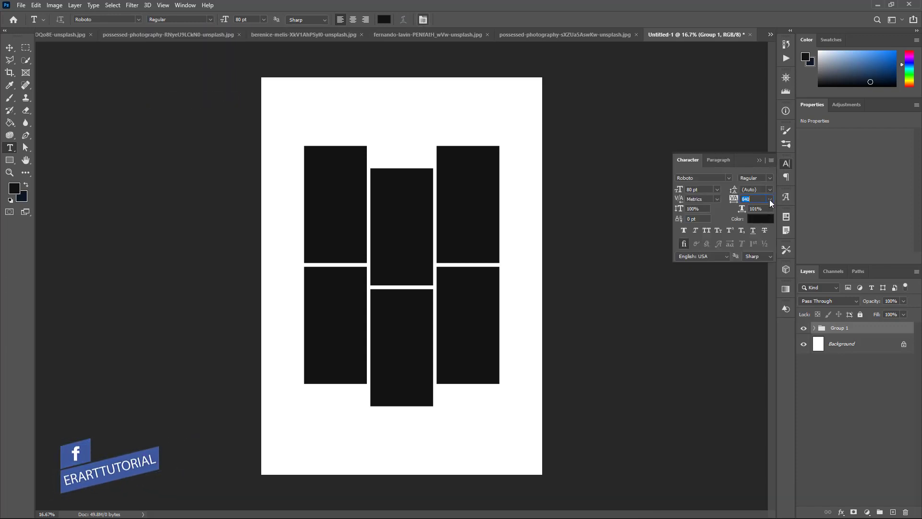
{"action": "left_click", "coordinate": [771, 200]}
{"action": "left_click", "coordinate": [751, 257]}
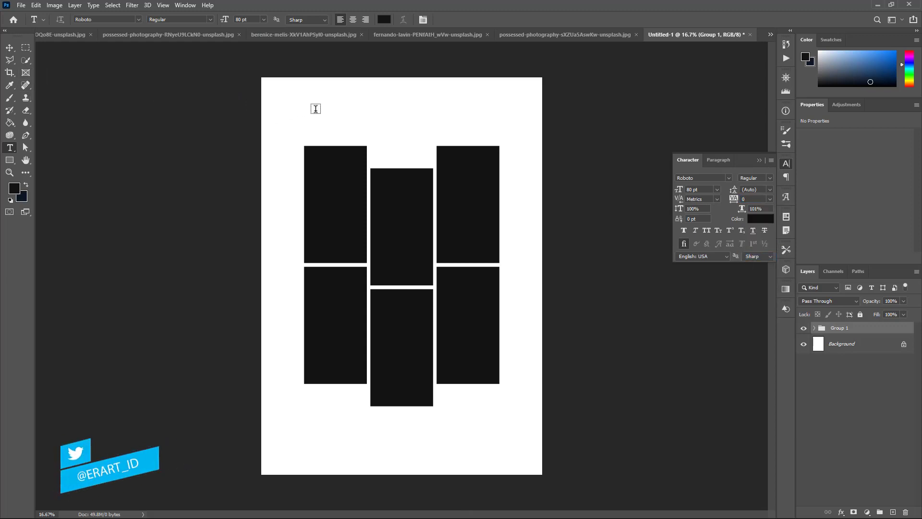
Type a capital B and place it near the top-left above the frames.
{"action": "left_click", "coordinate": [316, 109]}
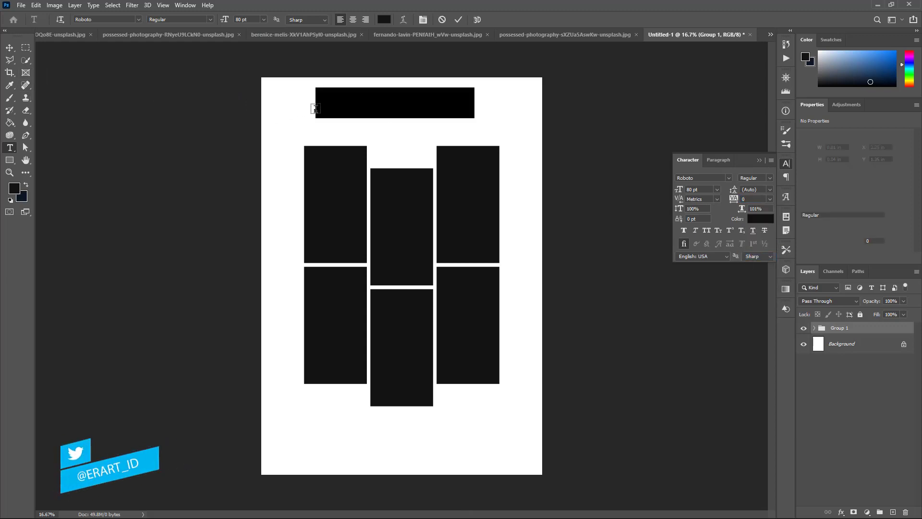
{"action": "type", "text": "B"}
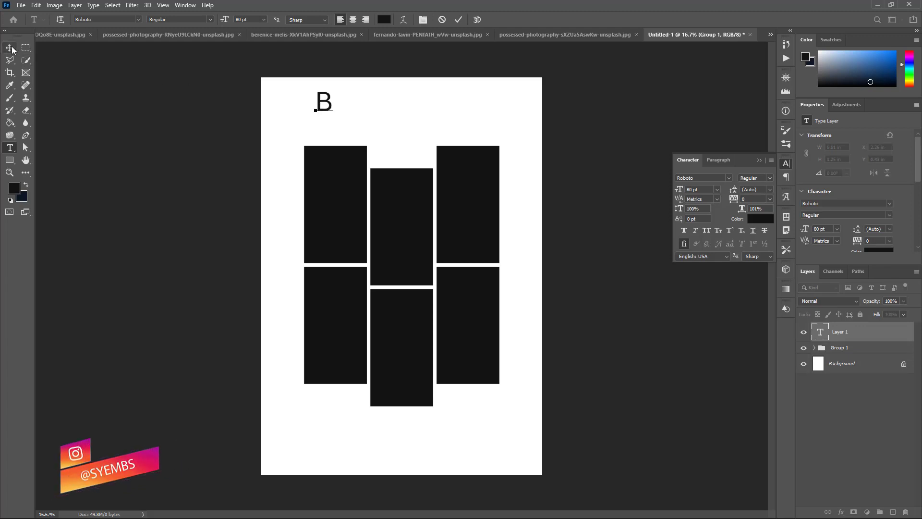
{"action": "key", "text": "ctrl+Return"}
{"action": "mouse_move", "coordinate": [332, 102]}
{"action": "left_mouse_down"}
{"action": "mouse_move", "coordinate": [307, 397]}
{"action": "mouse_move", "coordinate": [318, 437]}
{"action": "mouse_move", "coordinate": [333, 122]}
{"action": "left_mouse_up"}
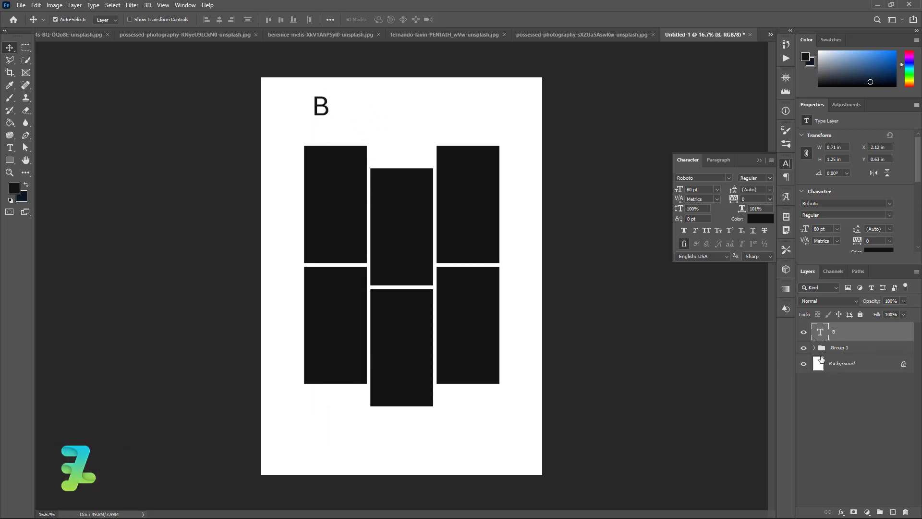
Move the group of black frames lower on the page.
{"action": "mouse_move", "coordinate": [417, 244]}
{"action": "left_mouse_down"}
{"action": "mouse_move", "coordinate": [417, 275]}
{"action": "mouse_move", "coordinate": [418, 267]}
{"action": "left_mouse_up"}
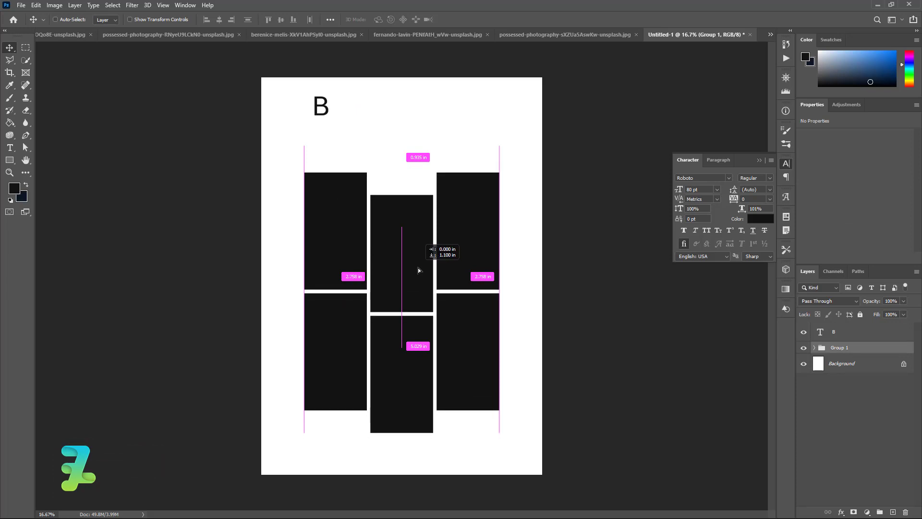
{"action": "left_click_drag", "start_coordinate": [329, 110], "coordinate": [321, 111]}
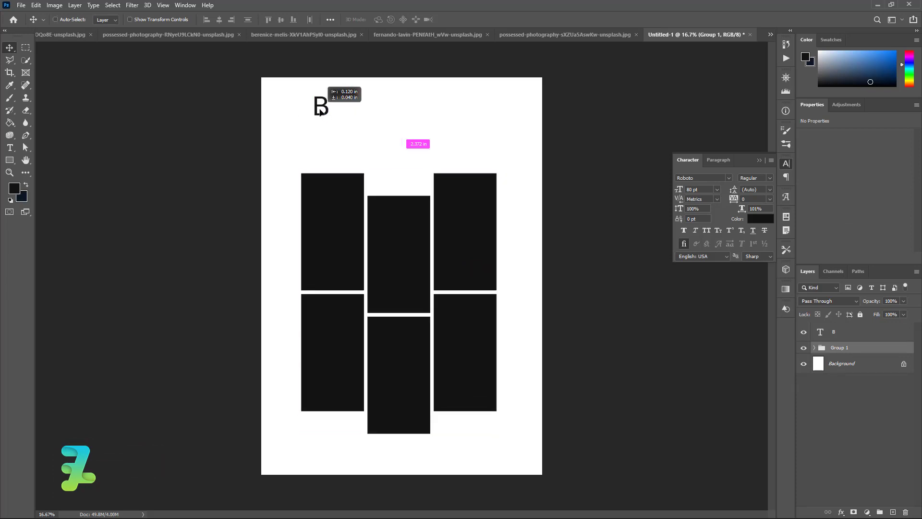
{"action": "key", "text": "ctrl+z"}
{"action": "key", "text": "ctrl+z"}
{"action": "key", "text": "ctrl+z"}
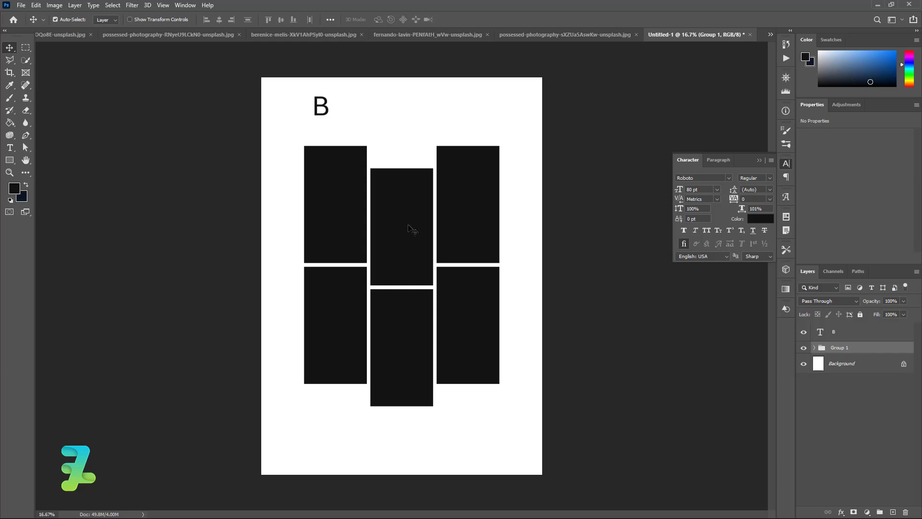
{"action": "left_click_drag", "start_coordinate": [410, 228], "coordinate": [411, 263]}
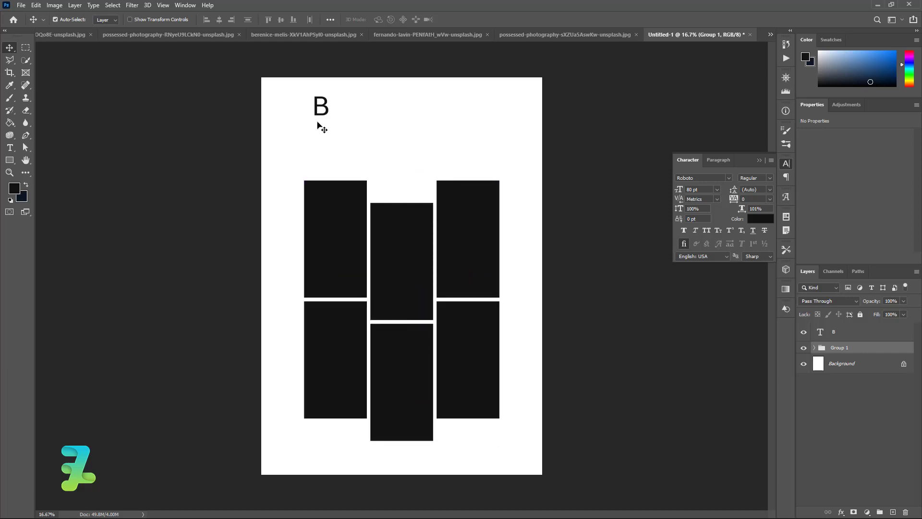
Shift the B left to align with the frames and duplicate it as R.
{"action": "left_click", "coordinate": [321, 115]}
{"action": "mouse_move", "coordinate": [317, 115]}
{"action": "left_mouse_down"}
{"action": "mouse_move", "coordinate": [309, 113]}
{"action": "mouse_move", "coordinate": [351, 112]}
{"action": "left_mouse_up"}
{"action": "key", "text": "ctrl+j"}
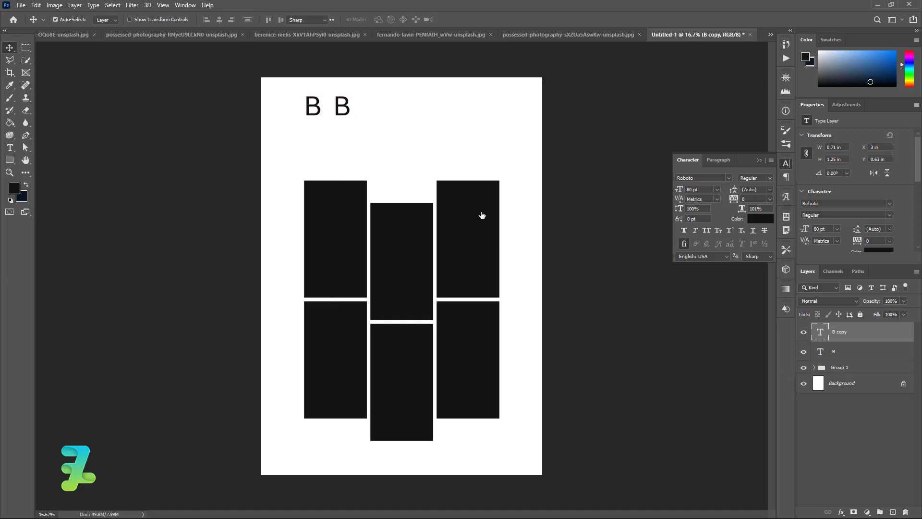
{"action": "key", "text": "Return"}
{"action": "key", "text": "Right"}
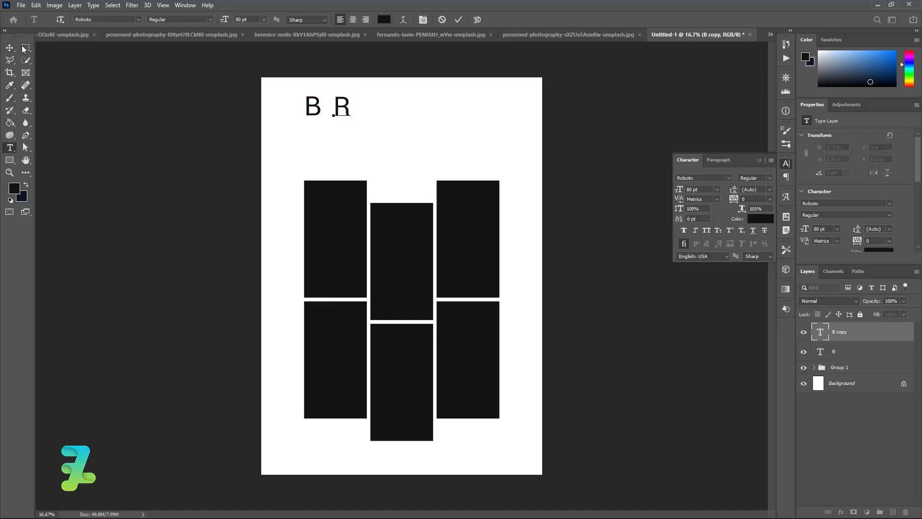
{"action": "left_click", "coordinate": [10, 48]}
Duplicate R, place it to the right, and change it to U.
{"action": "key", "text": "ctrl+j"}
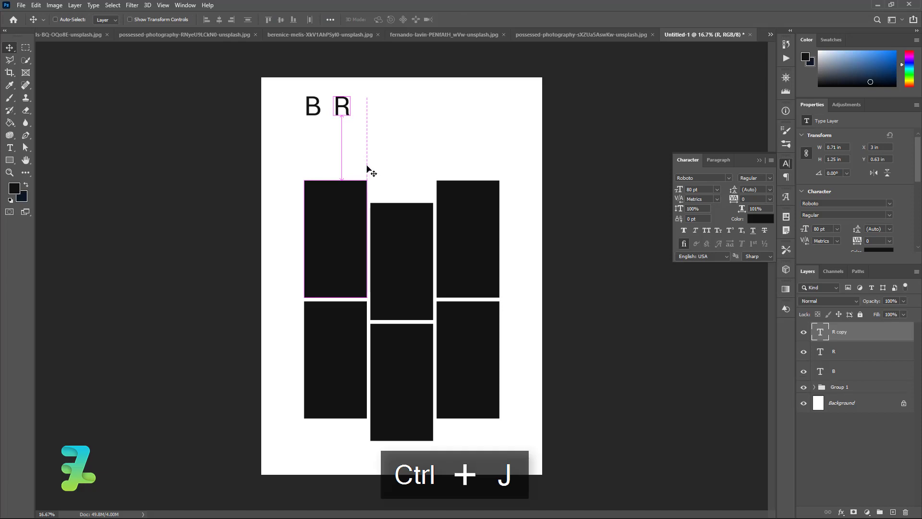
{"action": "left_click_drag", "start_coordinate": [352, 119], "coordinate": [378, 117]}
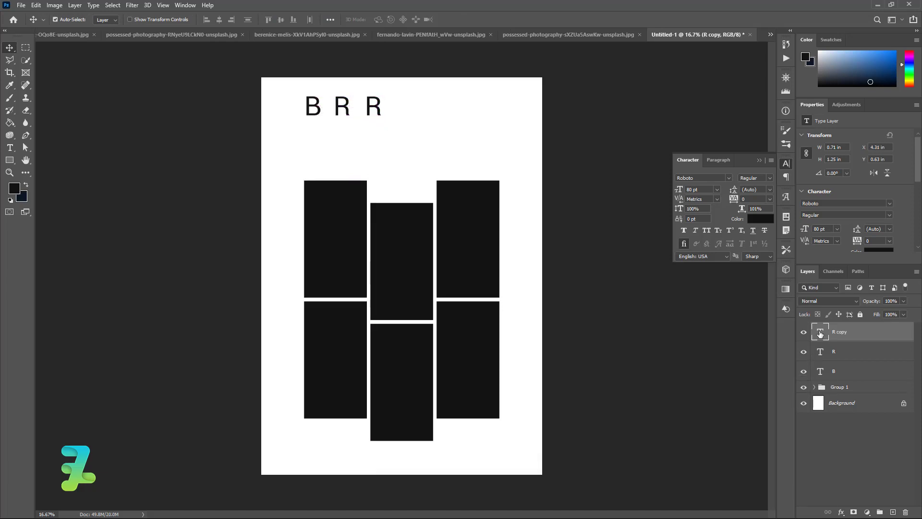
{"action": "double_click", "coordinate": [820, 333]}
{"action": "type", "text": "U"}
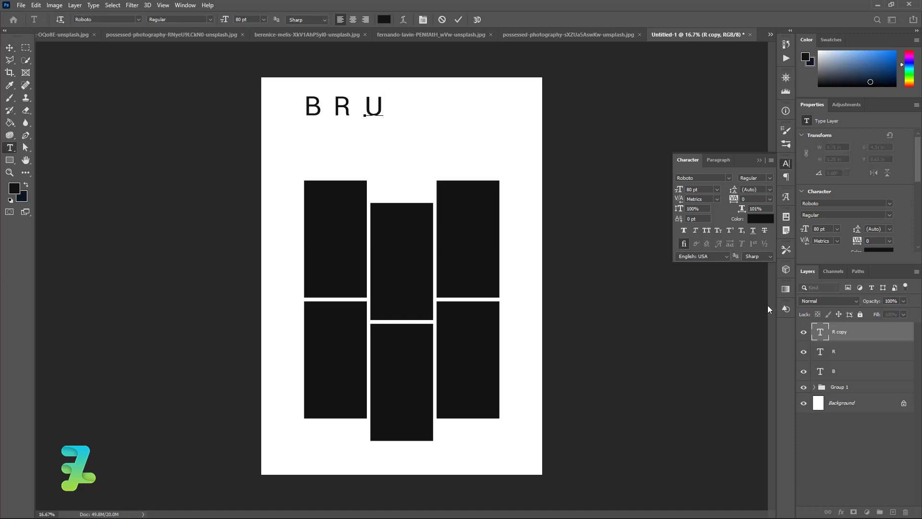
{"action": "key", "text": "Escape"}
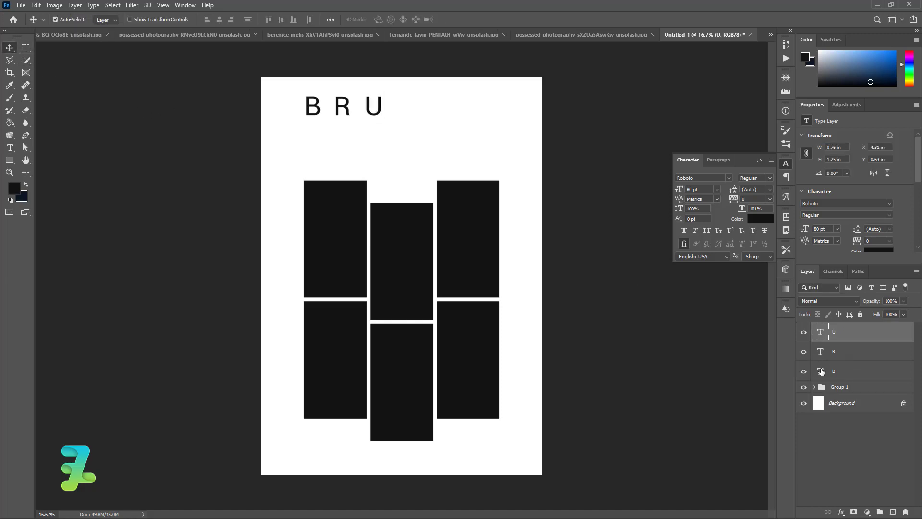
{"action": "key", "text": "alt+bracketleft"}
{"action": "key", "text": "alt+bracketleft"}
Duplicate B into the second row below it and change it to T.
{"action": "key", "text": "ctrl+j"}
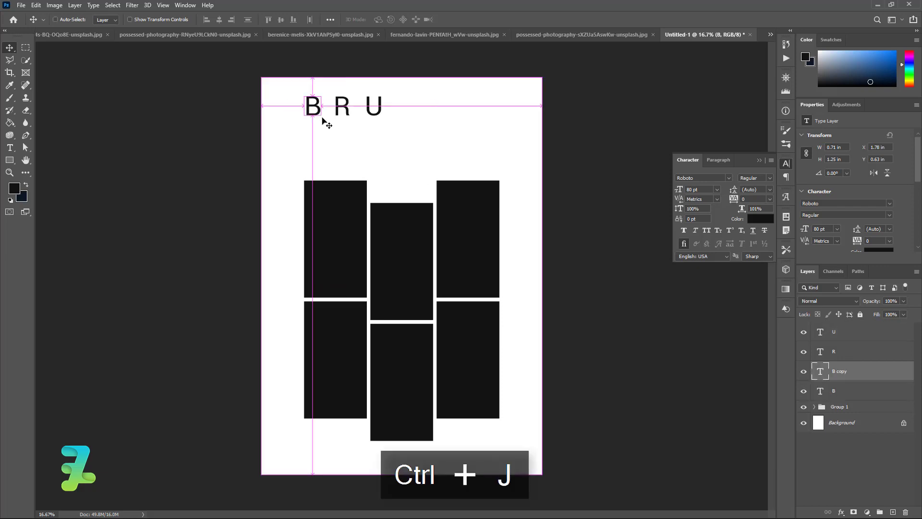
{"action": "left_click_drag", "start_coordinate": [320, 111], "coordinate": [322, 144]}
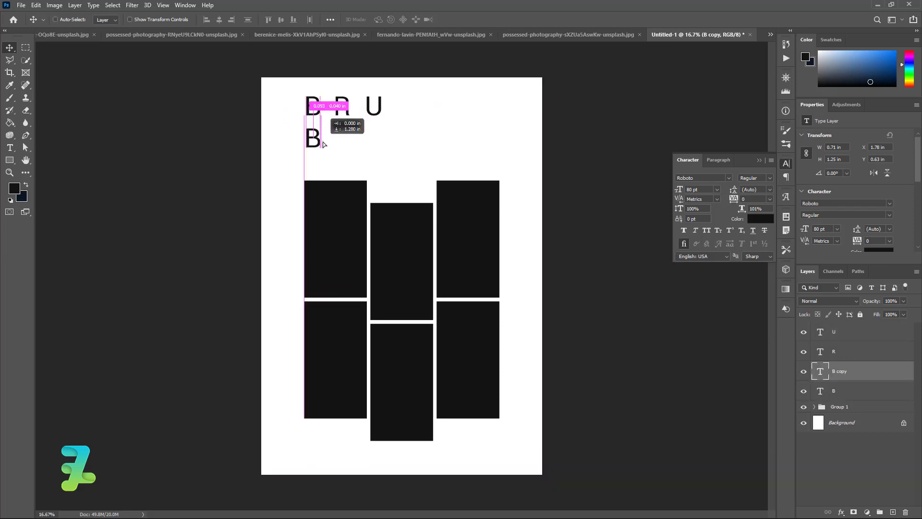
{"action": "key", "text": "shift+Up"}
{"action": "key", "text": "shift+Up"}
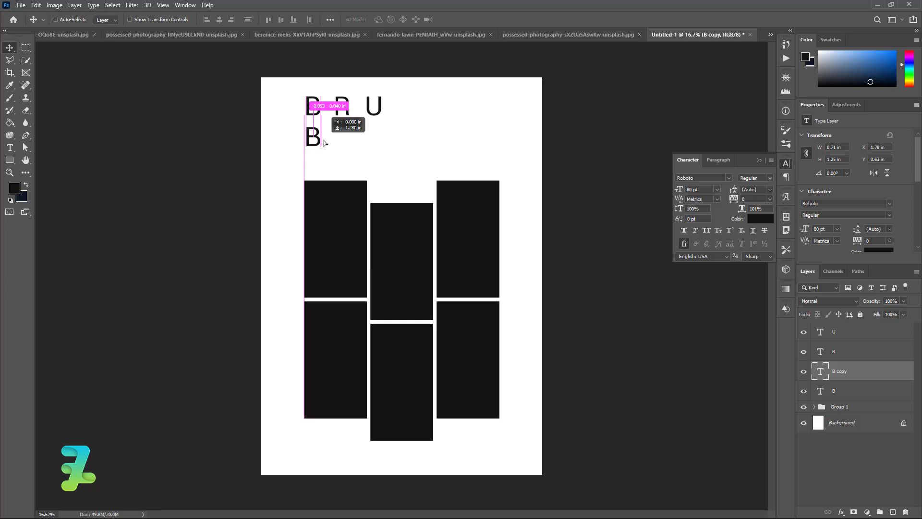
{"action": "left_click_drag", "start_coordinate": [325, 143], "coordinate": [325, 143]}
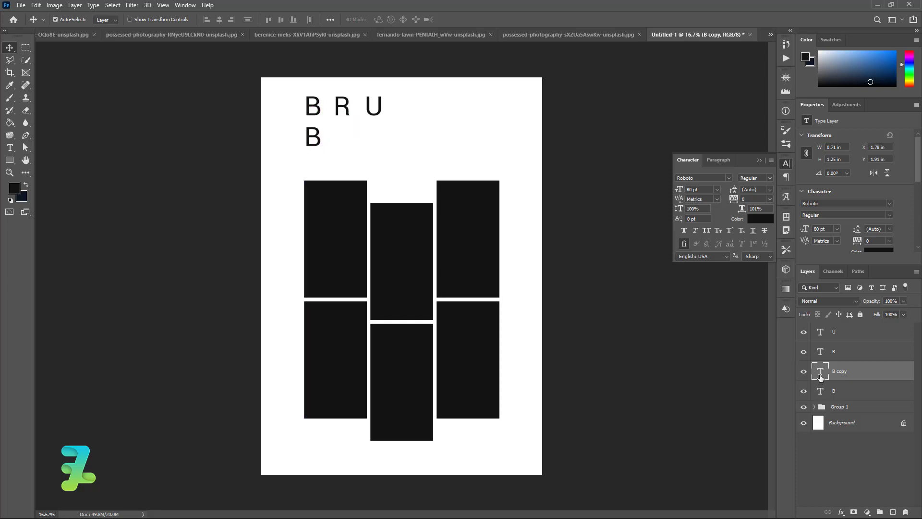
{"action": "double_click", "coordinate": [820, 374]}
{"action": "type", "text": "T"}
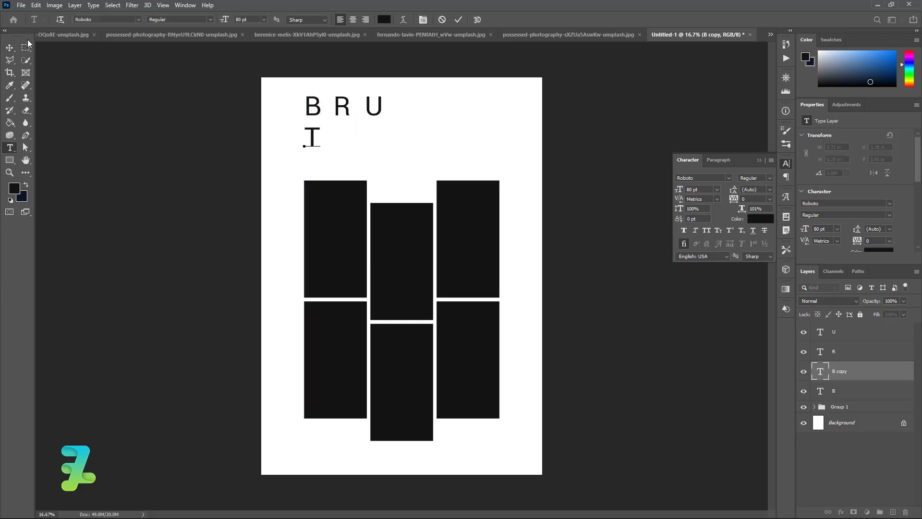
{"action": "key", "text": "ctrl+Return"}
{"action": "key", "text": "v"}
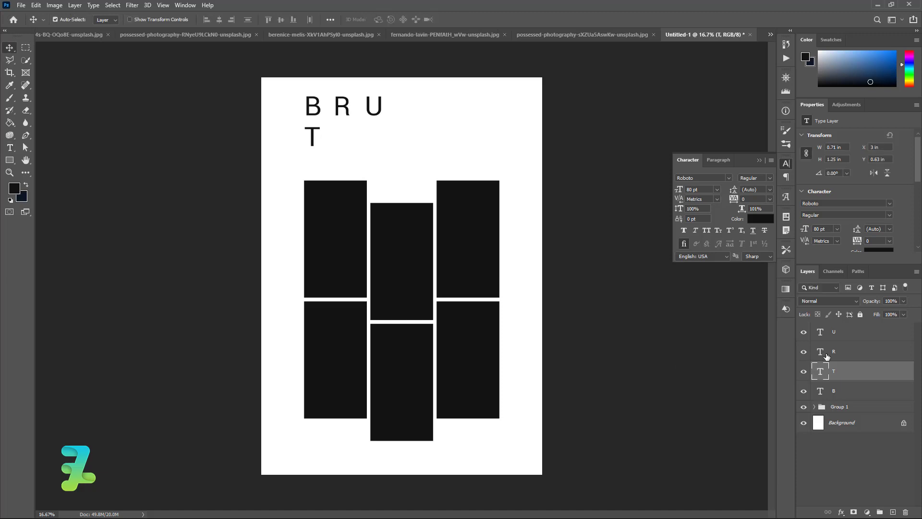
Copy R down beside T and change it to A.
{"action": "left_click", "coordinate": [827, 356]}
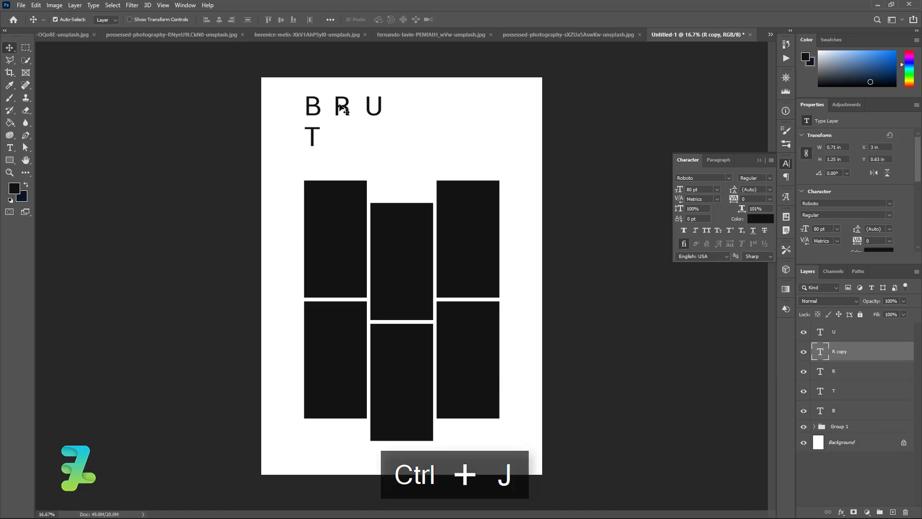
{"action": "left_click_drag", "start_coordinate": [342, 107], "coordinate": [343, 138]}
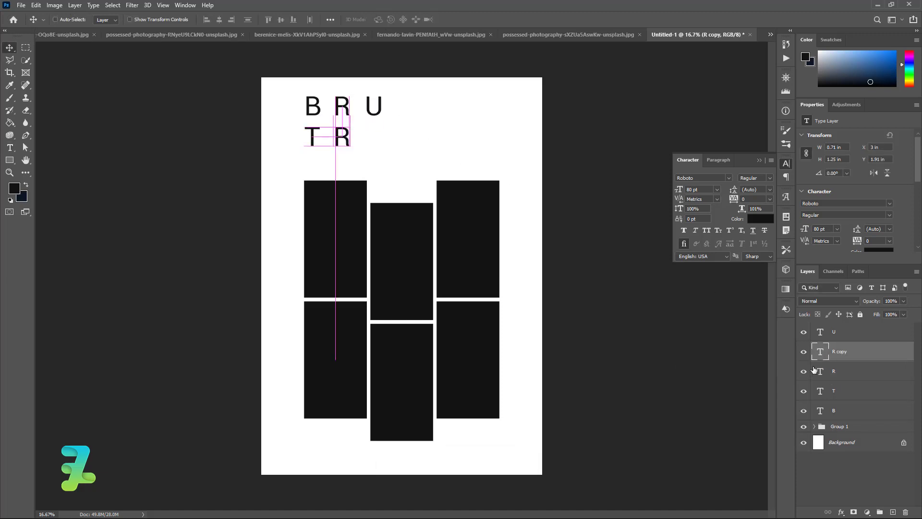
{"action": "double_click", "coordinate": [821, 352]}
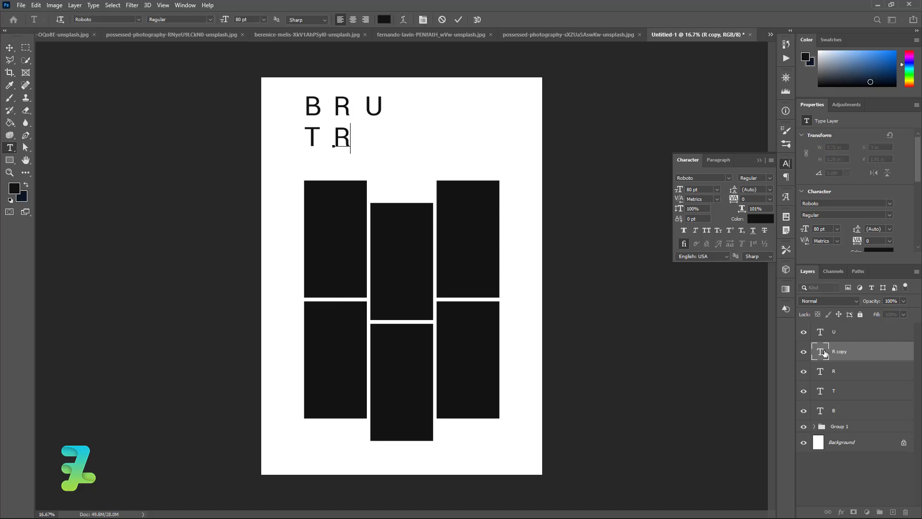
{"action": "type", "text": "A"}
{"action": "left_click", "coordinate": [10, 48]}
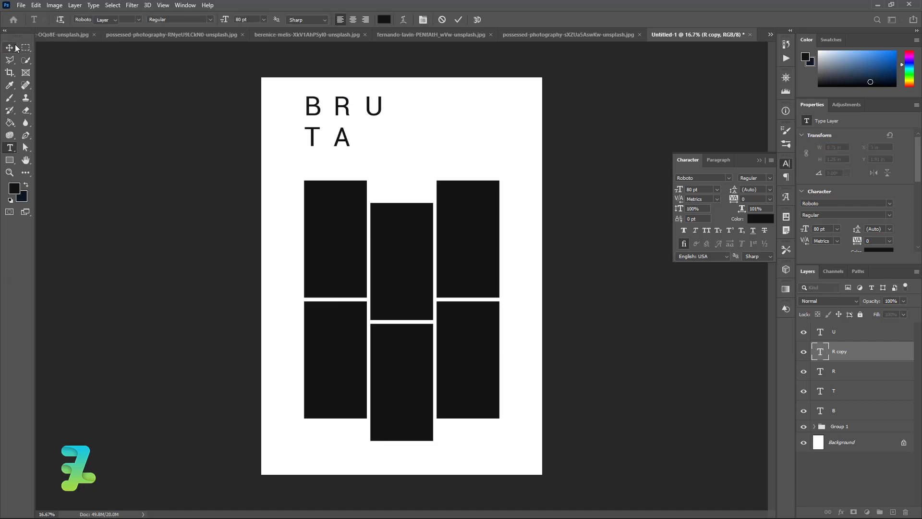
Copy U down beside A and change it to L.
{"action": "left_click", "coordinate": [383, 114]}
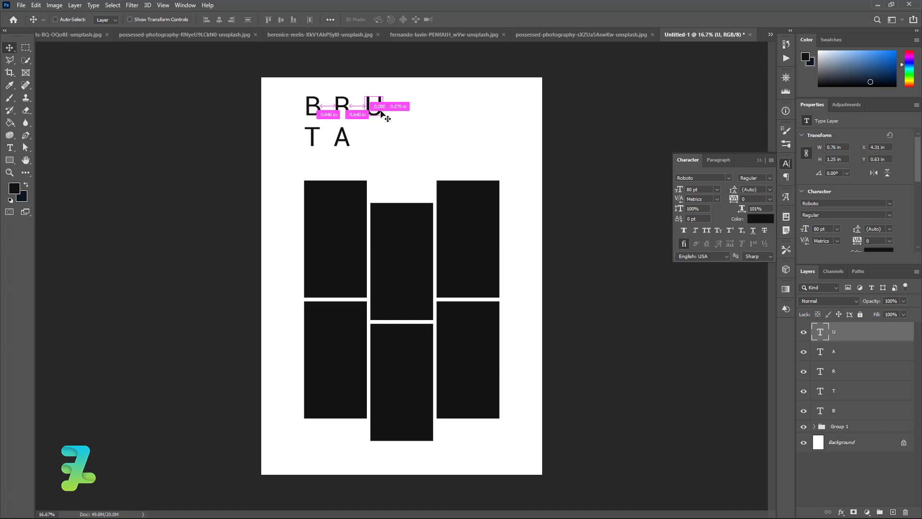
{"action": "key", "text": "ctrl+j"}
{"action": "left_click_drag", "start_coordinate": [387, 117], "coordinate": [388, 148]}
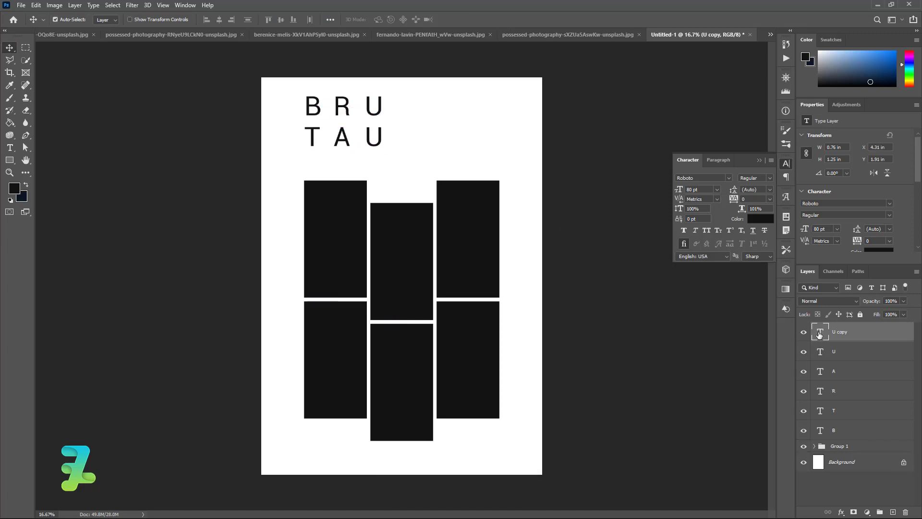
{"action": "double_click", "coordinate": [819, 332]}
{"action": "left_click", "coordinate": [380, 139]}
{"action": "type", "text": "L"}
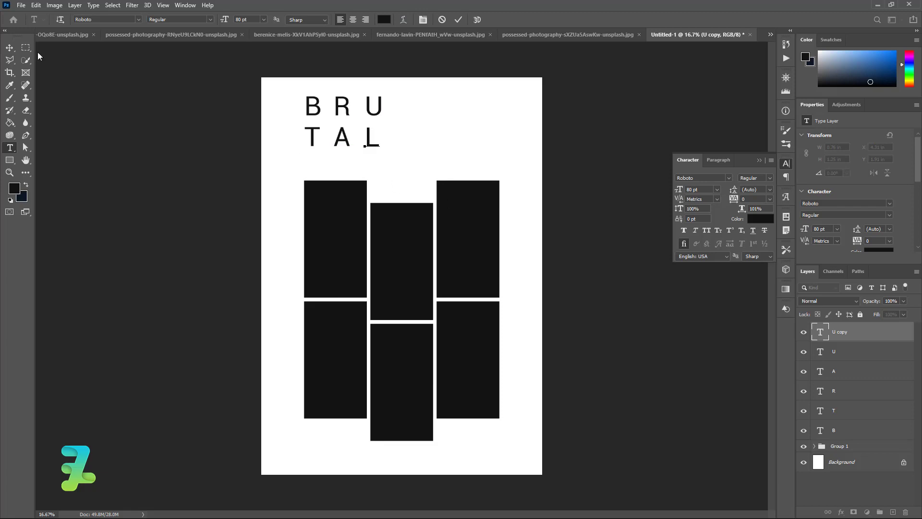
{"action": "left_click", "coordinate": [9, 47]}
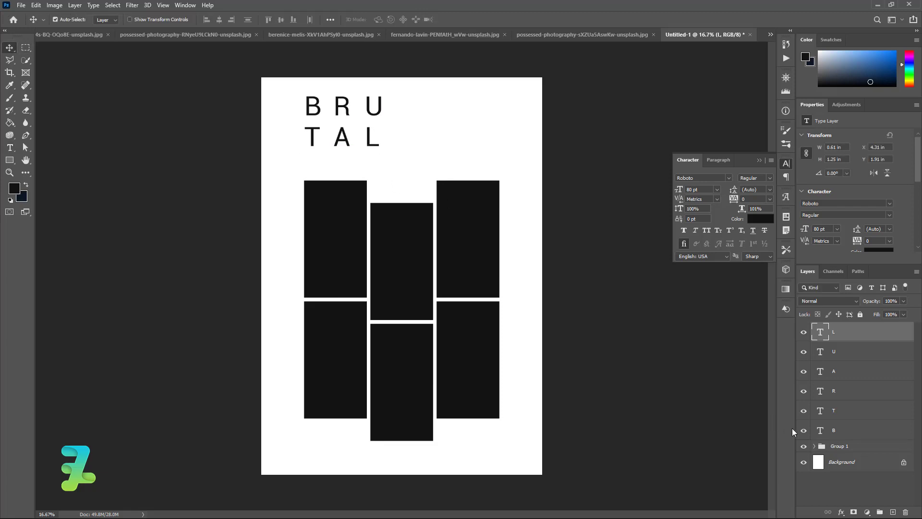
{"action": "left_click", "coordinate": [828, 432]}
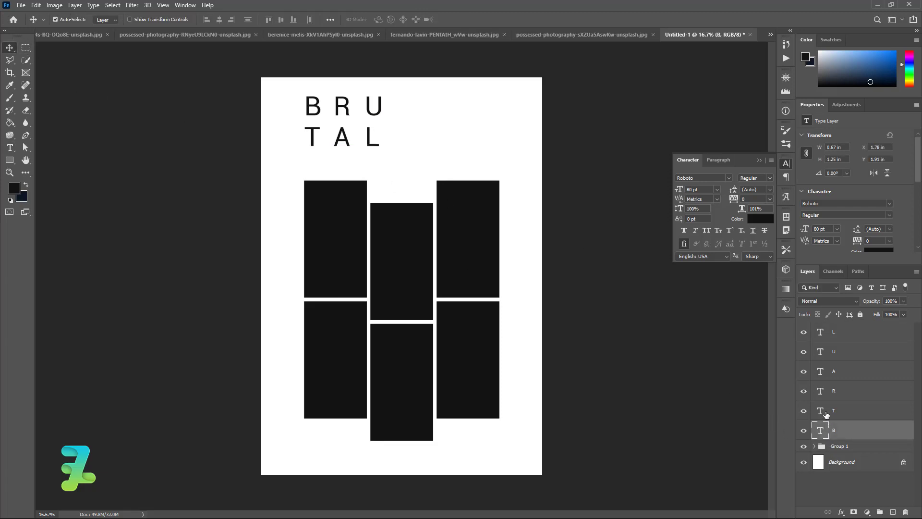
Copy T into a third row below it and change it to I.
{"action": "left_click", "coordinate": [826, 414]}
{"action": "key", "text": "ctrl+j"}
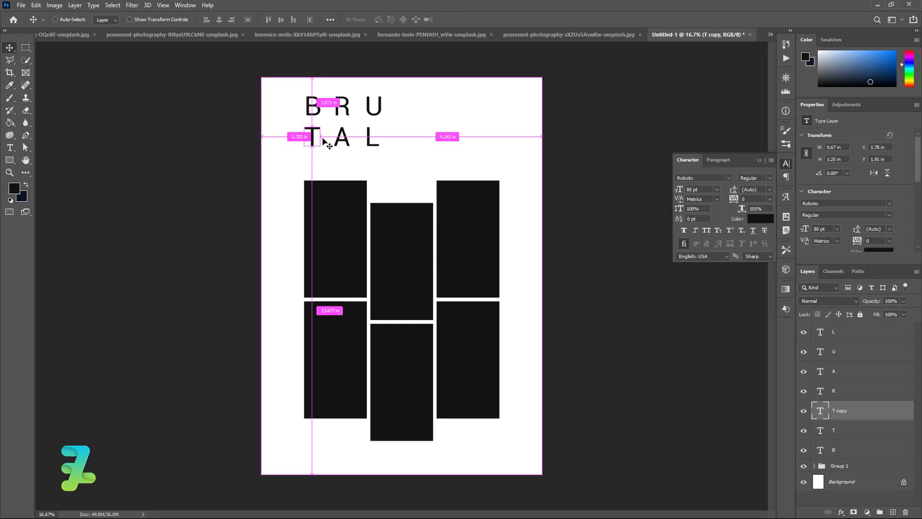
{"action": "left_click_drag", "start_coordinate": [318, 138], "coordinate": [313, 163]}
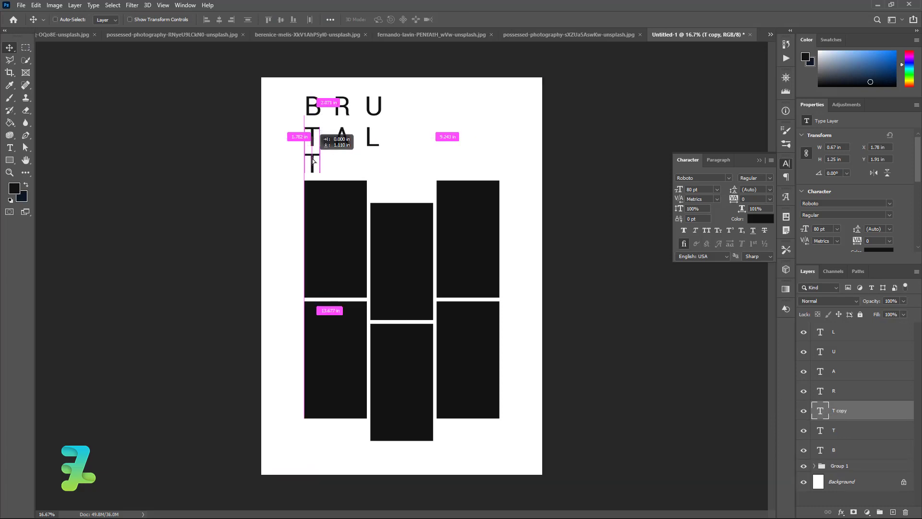
{"action": "left_click_drag", "start_coordinate": [314, 163], "coordinate": [313, 163]}
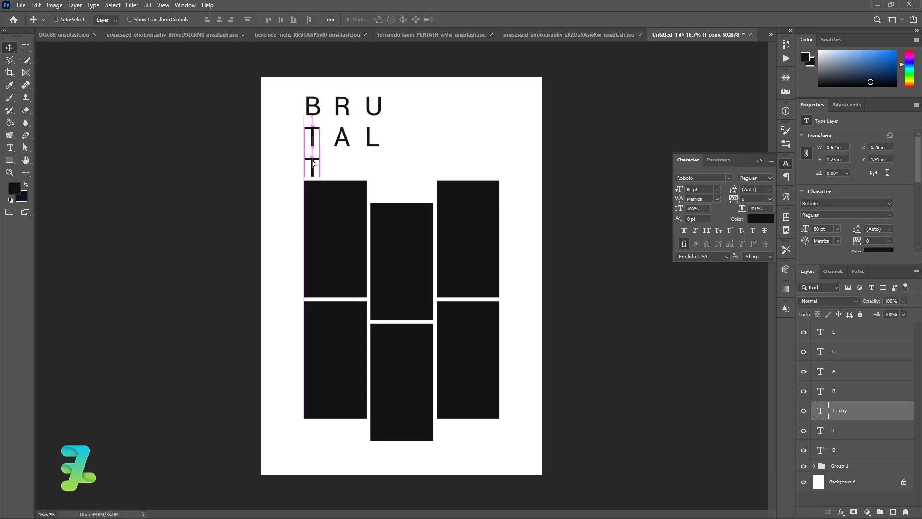
{"action": "double_click", "coordinate": [817, 414]}
{"action": "type", "text": "I"}
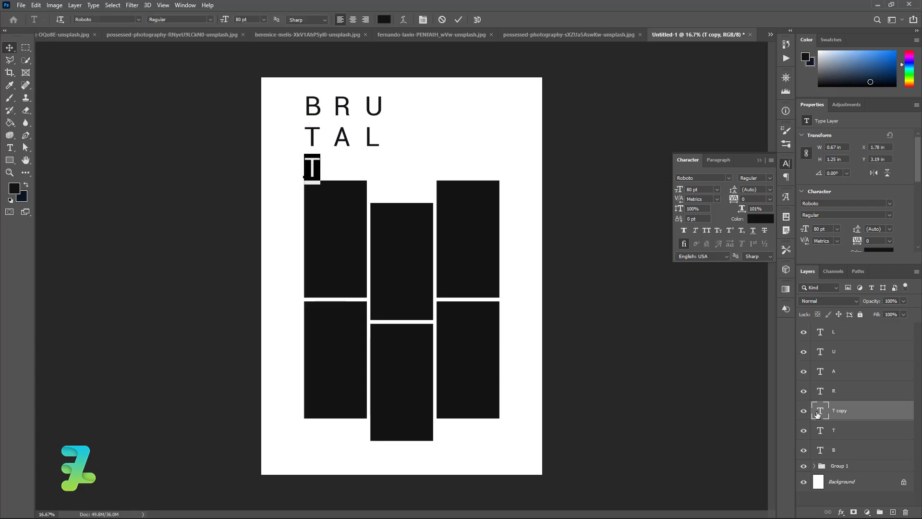
{"action": "left_click", "coordinate": [10, 48]}
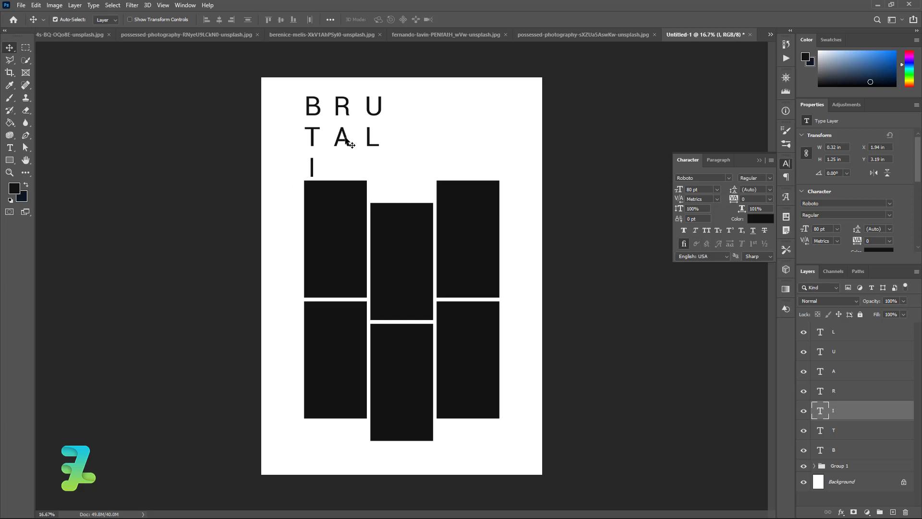
Copy A down beside I and change it to S.
{"action": "left_click_drag", "start_coordinate": [347, 139], "coordinate": [347, 139]}
{"action": "key", "text": "ctrl+j"}
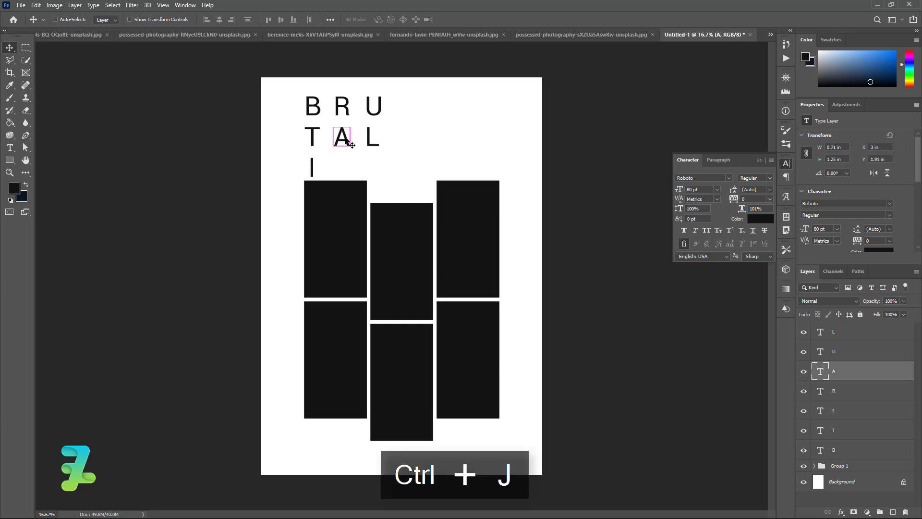
{"action": "left_click_drag", "start_coordinate": [346, 140], "coordinate": [347, 172]}
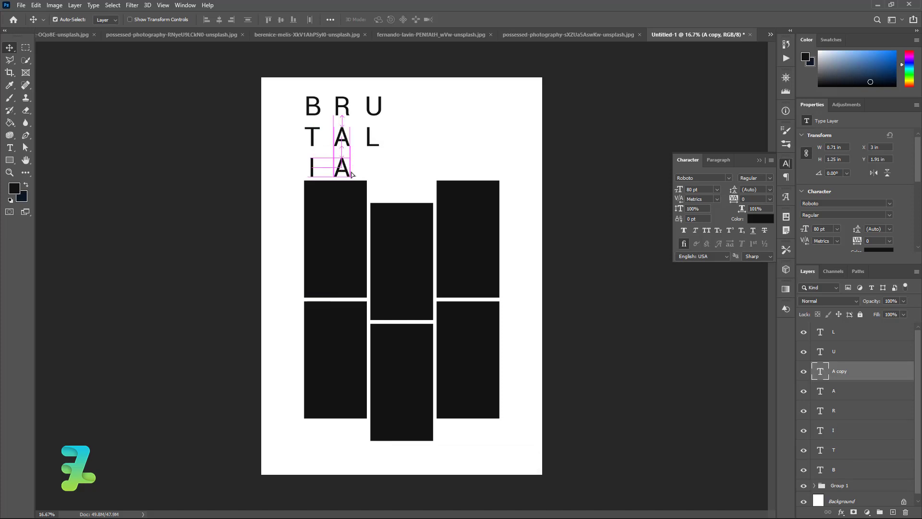
{"action": "double_click", "coordinate": [822, 374]}
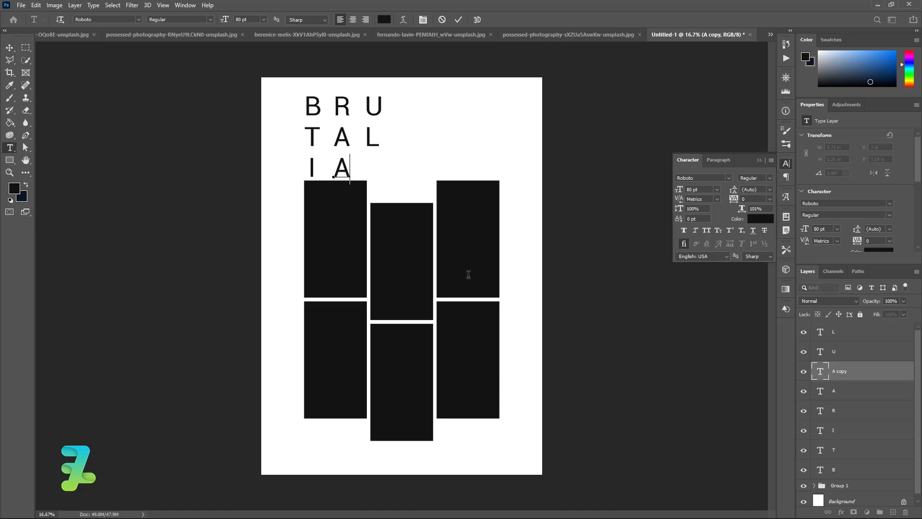
{"action": "type", "text": "S"}
{"action": "left_click", "coordinate": [12, 49]}
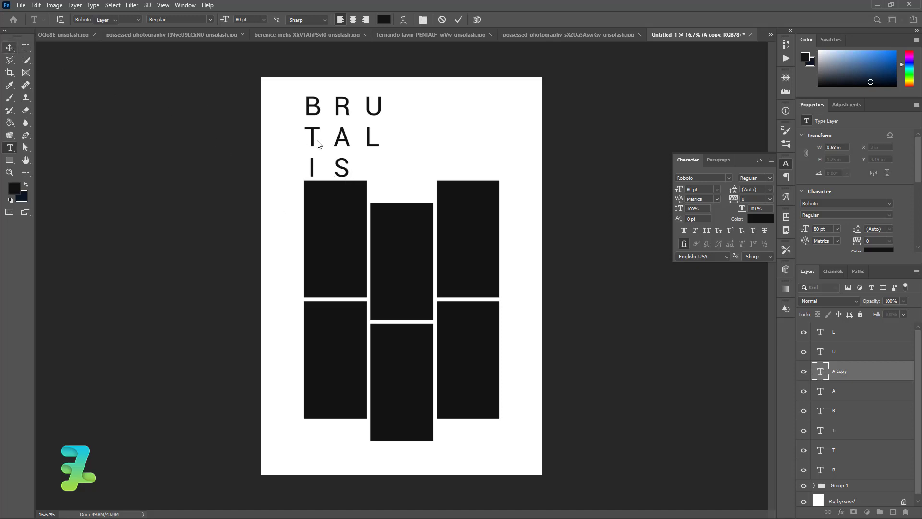
Copy L down beside S and change it to T.
{"action": "left_click", "coordinate": [372, 144]}
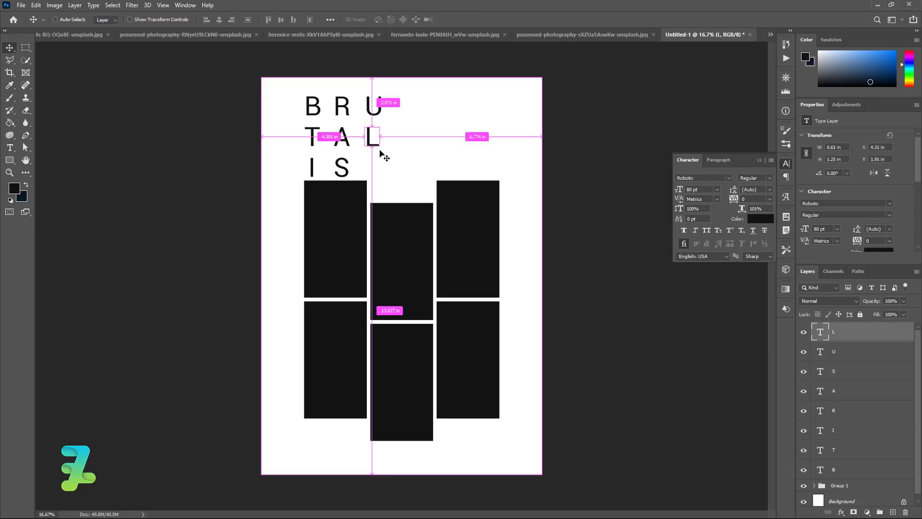
{"action": "key", "text": "ctrl+j"}
{"action": "left_click_drag", "start_coordinate": [374, 147], "coordinate": [374, 176]}
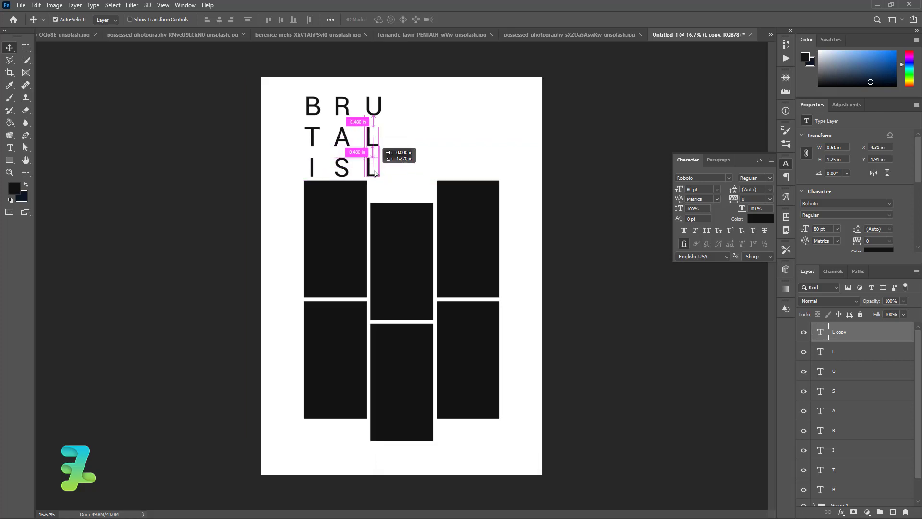
{"action": "left_click_drag", "start_coordinate": [375, 177], "coordinate": [375, 177]}
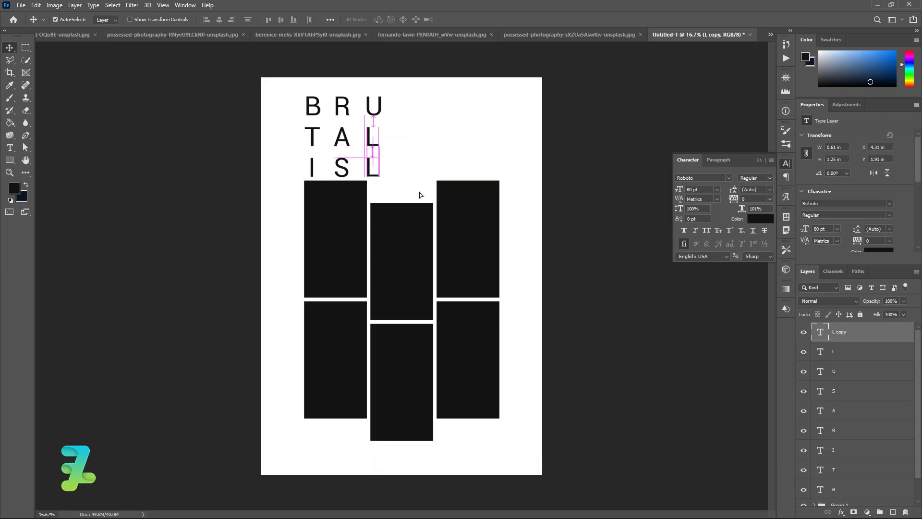
{"action": "double_click", "coordinate": [821, 332]}
{"action": "type", "text": "T"}
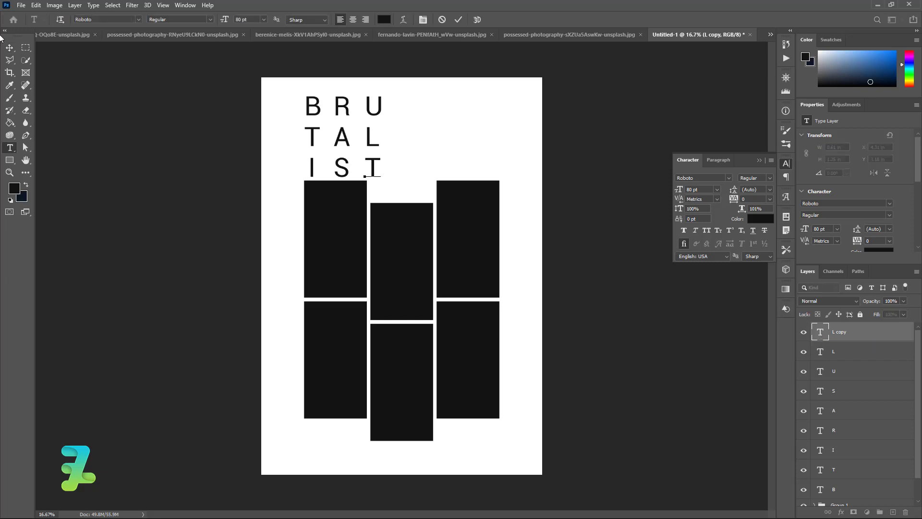
{"action": "left_click", "coordinate": [10, 48]}
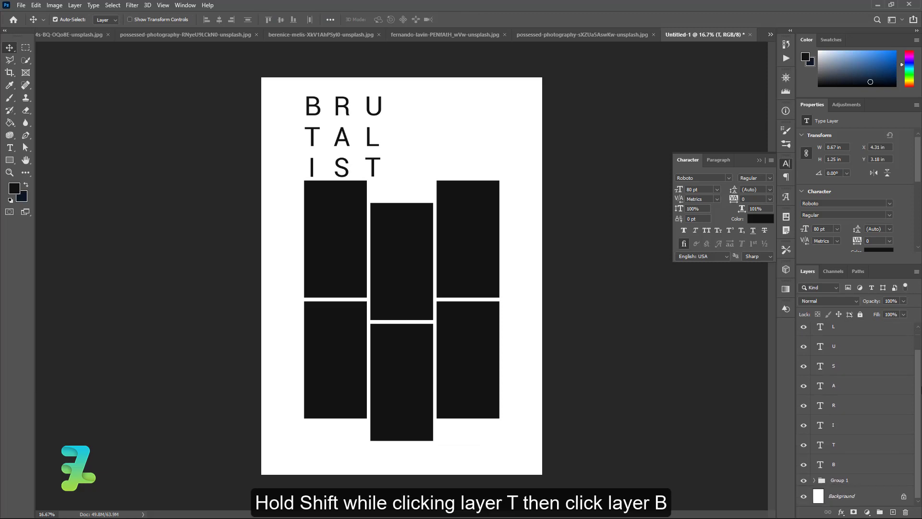
Group the nine BRUTALIST letter layers and scale the group down to about 85%.
{"action": "left_click", "coordinate": [873, 466], "text": "shift"}
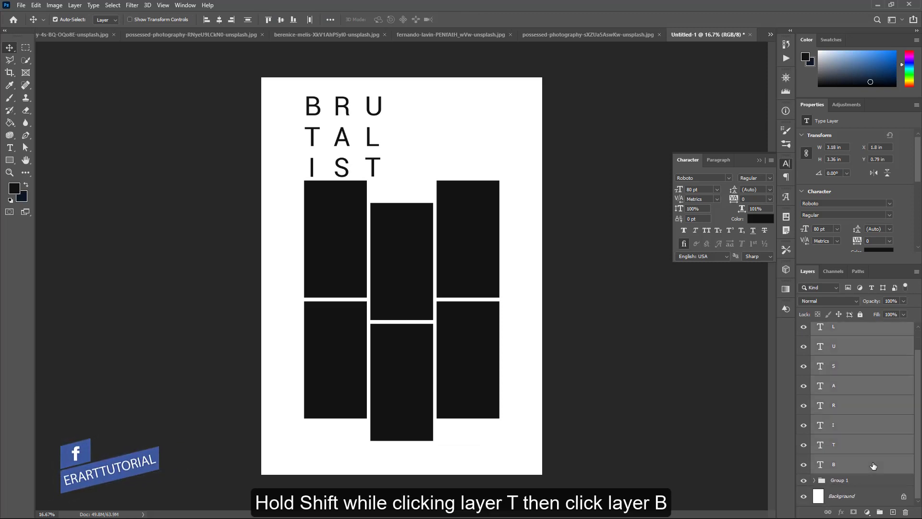
{"action": "key", "text": "ctrl+g"}
{"action": "key", "text": "ctrl+t"}
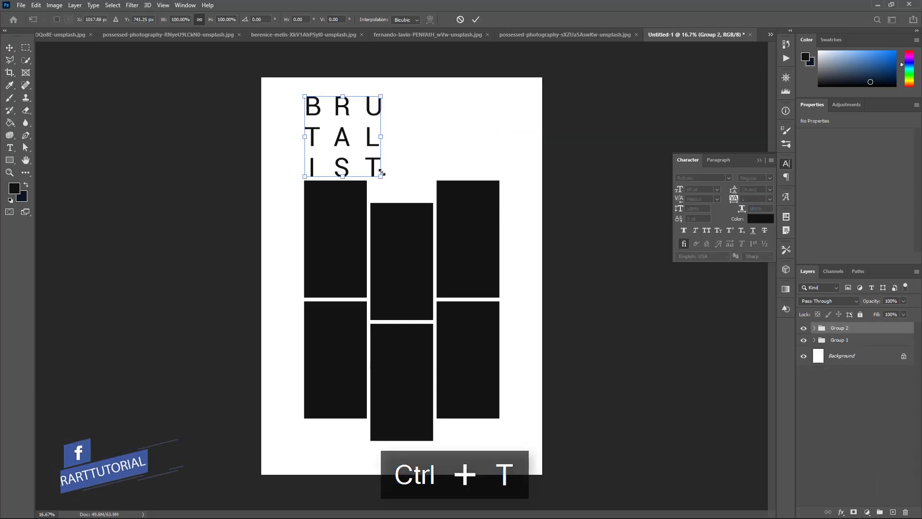
{"action": "left_click_drag", "start_coordinate": [381, 172], "coordinate": [361, 162]}
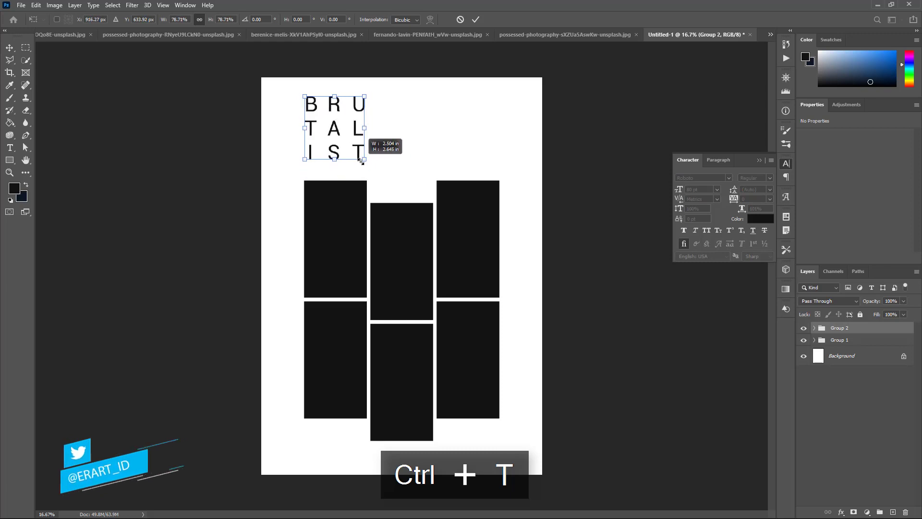
{"action": "left_click_drag", "start_coordinate": [361, 162], "coordinate": [368, 165]}
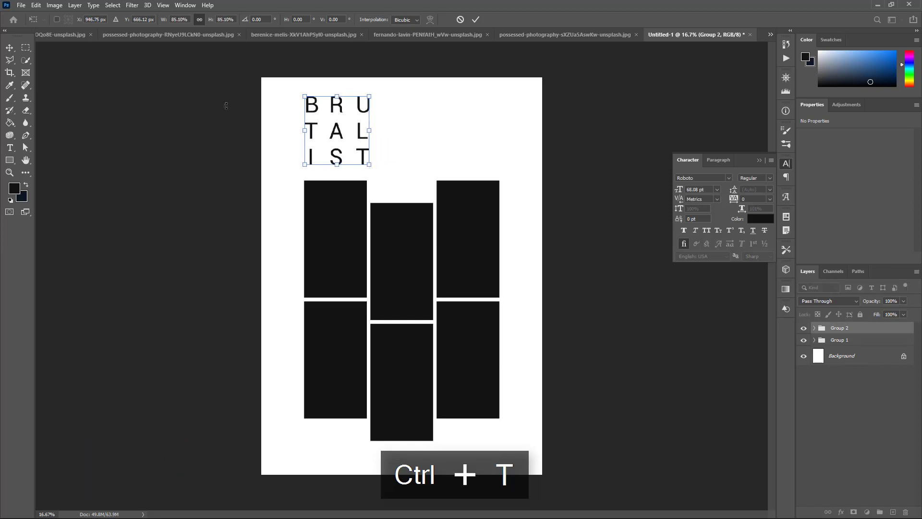
{"action": "key", "text": "Return"}
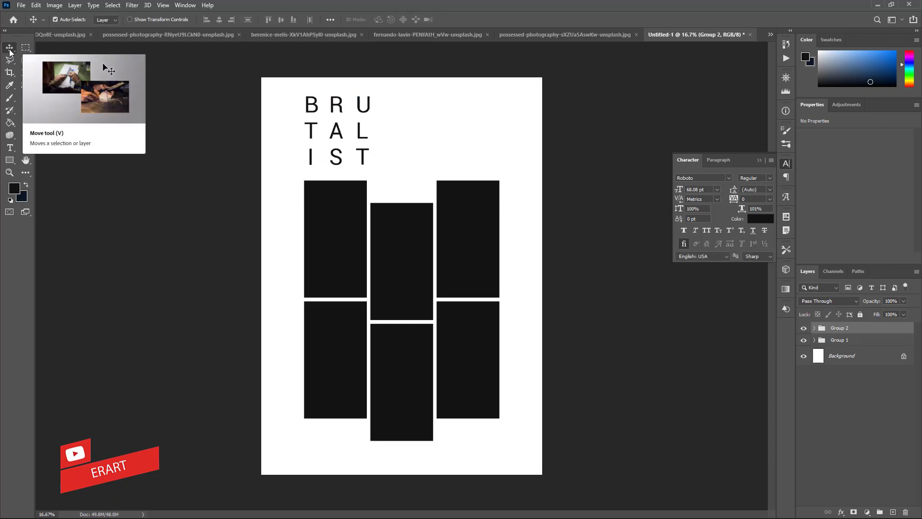
Type the word ARCHITECTURE to the right of the BRUTALIST lettering.
{"action": "left_click", "coordinate": [10, 148]}
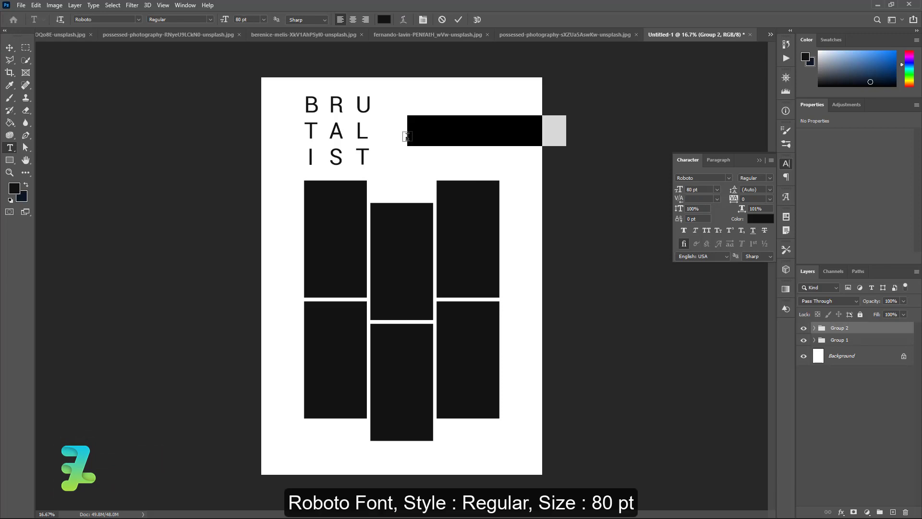
{"action": "left_click", "coordinate": [408, 139]}
{"action": "type", "text": "AR"}
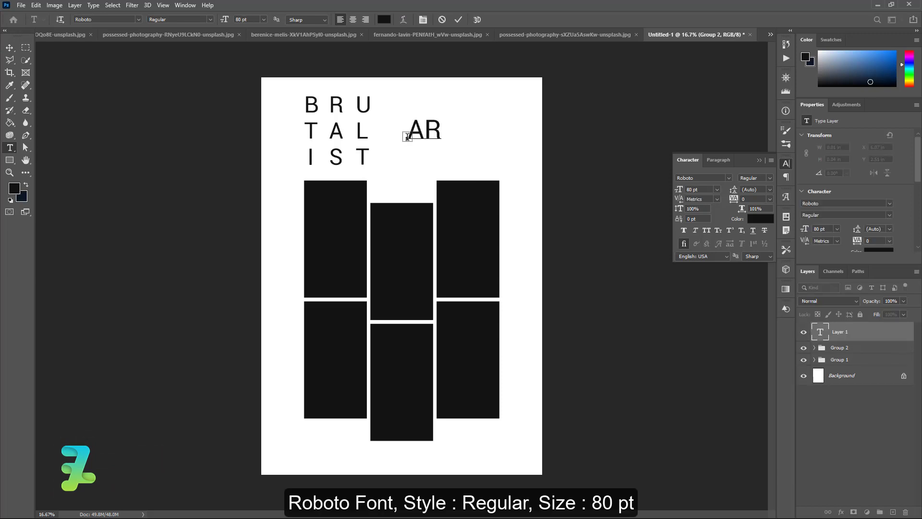
{"action": "type", "text": "CHITEX"}
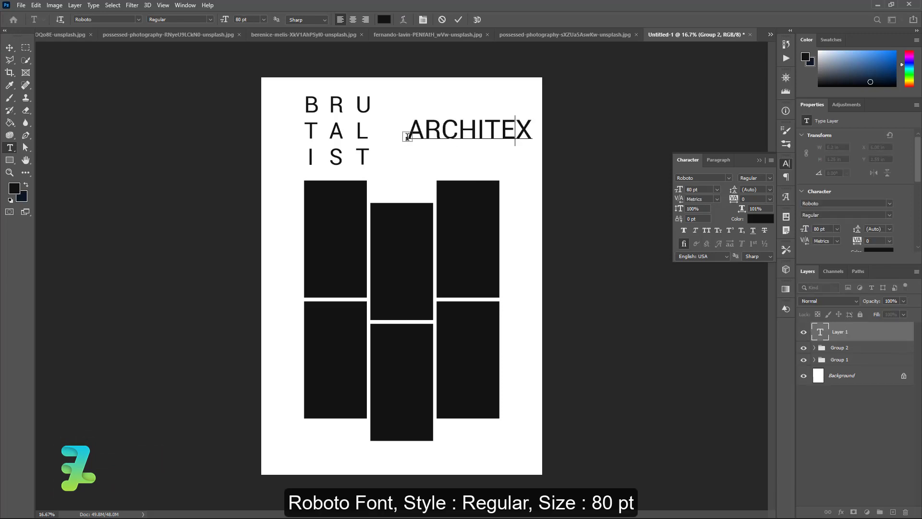
{"action": "key", "text": "BackSpace"}
{"action": "type", "text": "CTU"}
Set ARCHITECTURE to Roboto Black 36 pt and place it beside the TAL row.
{"action": "key", "text": "ctrl+a"}
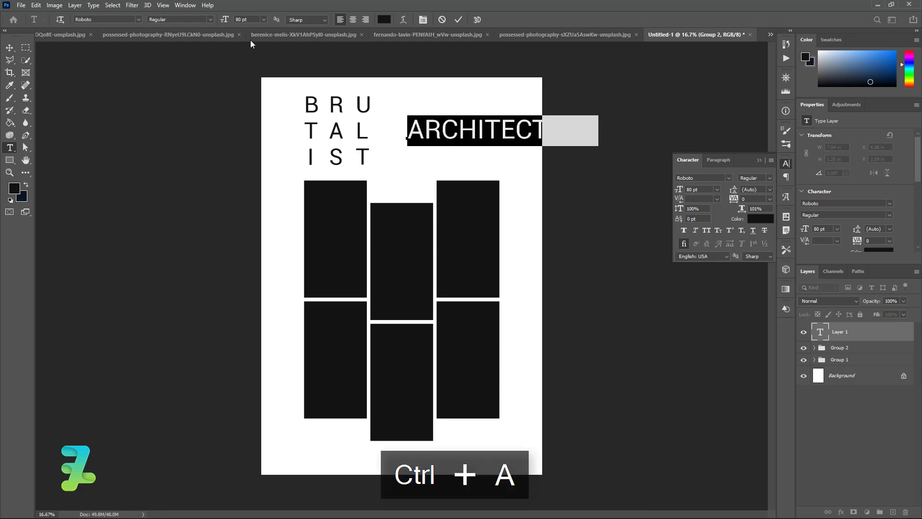
{"action": "left_click", "coordinate": [264, 19]}
{"action": "left_click", "coordinate": [259, 121]}
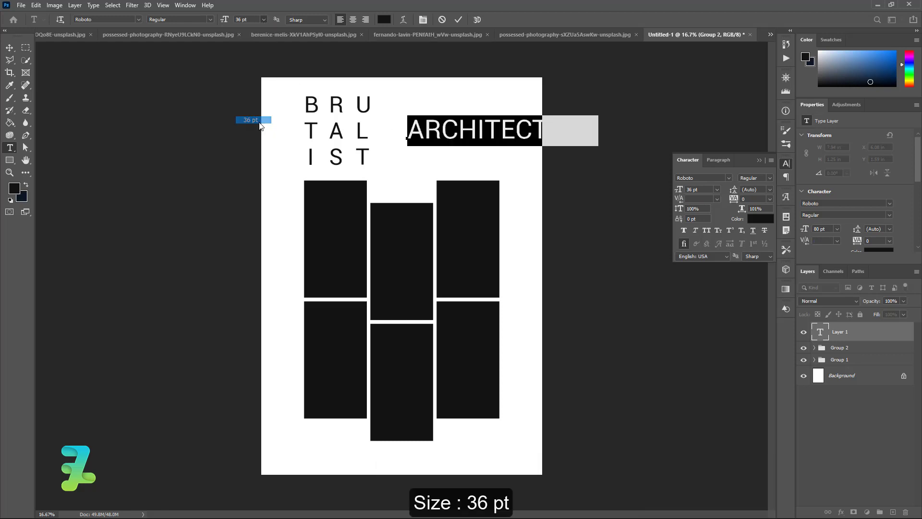
{"action": "left_click", "coordinate": [210, 19]}
{"action": "left_click", "coordinate": [186, 90]}
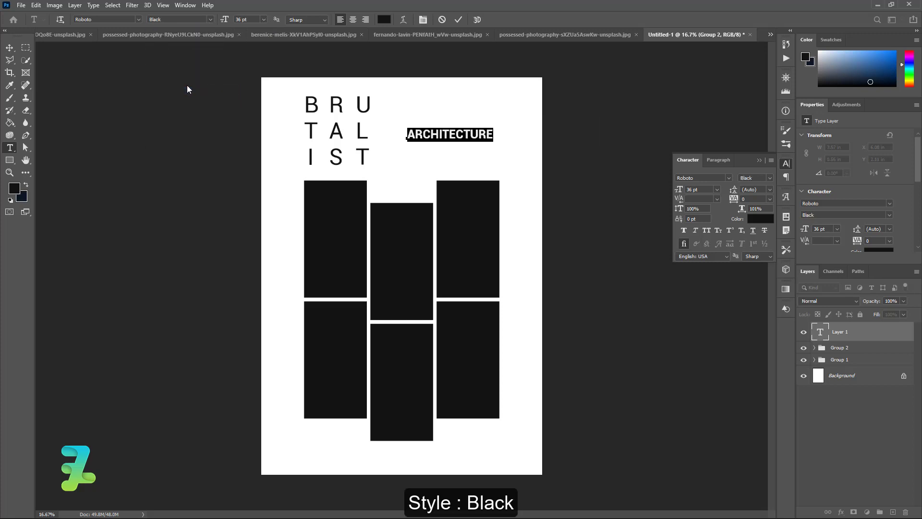
{"action": "left_click", "coordinate": [9, 47]}
{"action": "left_click_drag", "start_coordinate": [417, 137], "coordinate": [389, 137]}
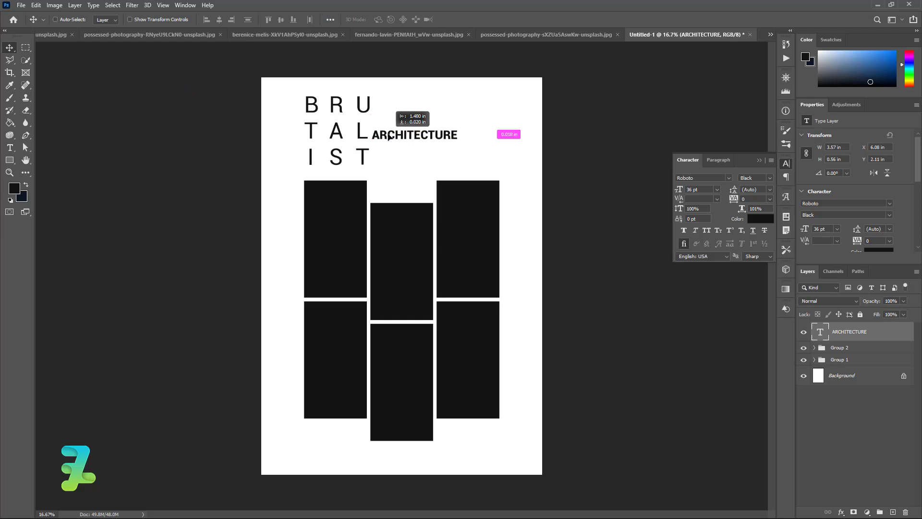
{"action": "mouse_move", "coordinate": [389, 137]}
{"action": "left_mouse_down"}
{"action": "mouse_move", "coordinate": [390, 159]}
{"action": "mouse_move", "coordinate": [322, 176]}
{"action": "mouse_move", "coordinate": [373, 137]}
{"action": "mouse_move", "coordinate": [384, 153]}
{"action": "mouse_move", "coordinate": [390, 136]}
{"action": "left_mouse_up"}
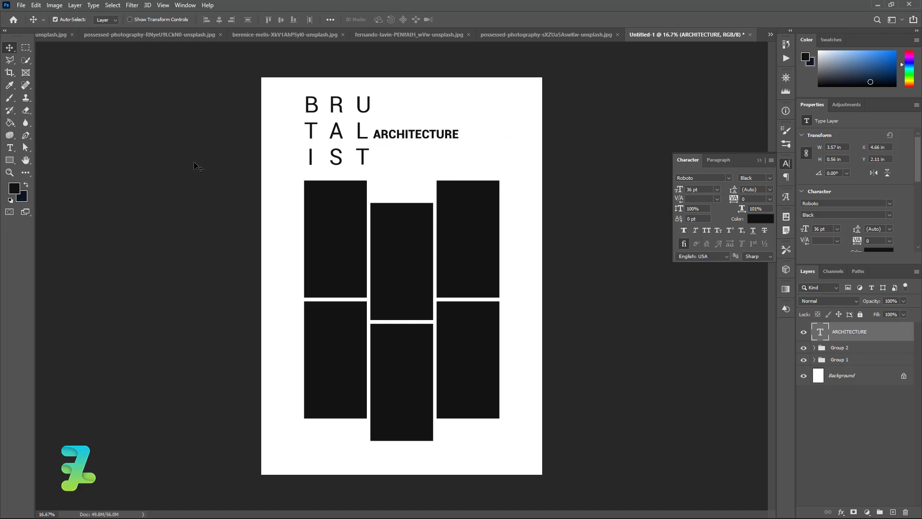
{"action": "right_click", "coordinate": [10, 163]}
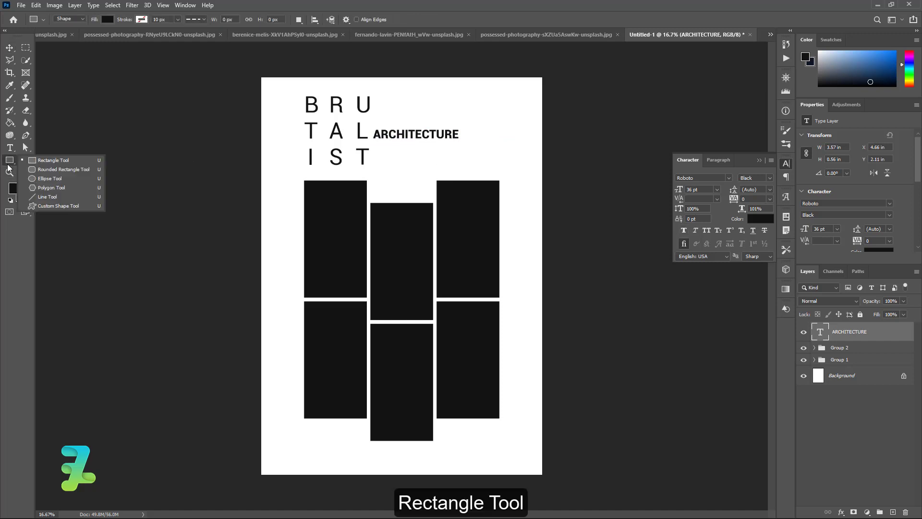
On a new layer, draw a thin black rectangle bar beneath the ARCHITECTURE heading.
{"action": "left_click", "coordinate": [40, 160]}
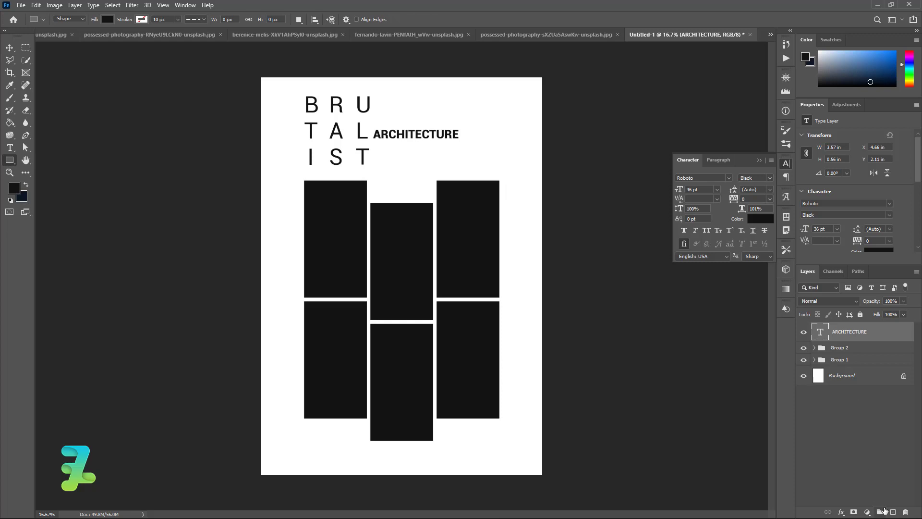
{"action": "left_click", "coordinate": [891, 512]}
{"action": "key", "text": "ctrl+equal"}
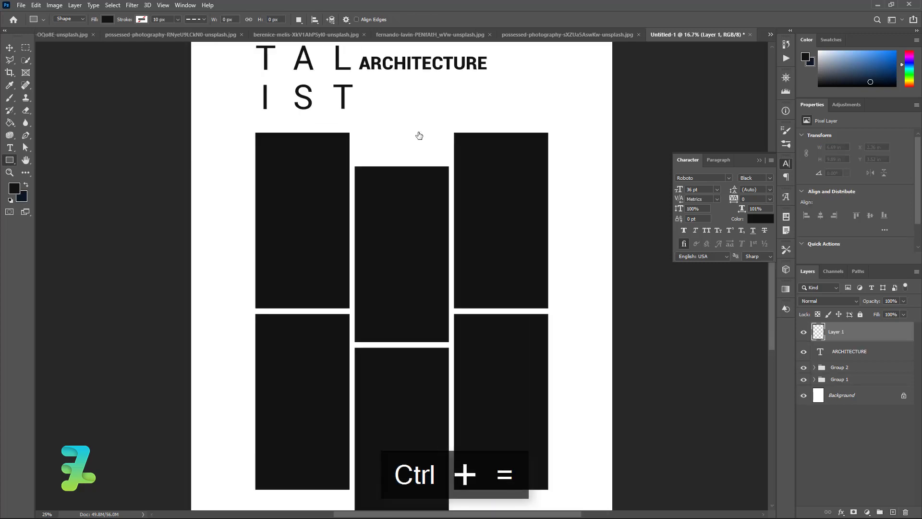
{"action": "scroll", "coordinate": [408, 107], "scroll_direction": "up", "scroll_amount": 1}
{"action": "scroll", "coordinate": [463, 124], "scroll_direction": "up", "scroll_amount": 1}
{"action": "scroll", "coordinate": [462, 123], "scroll_direction": "up", "scroll_amount": 2}
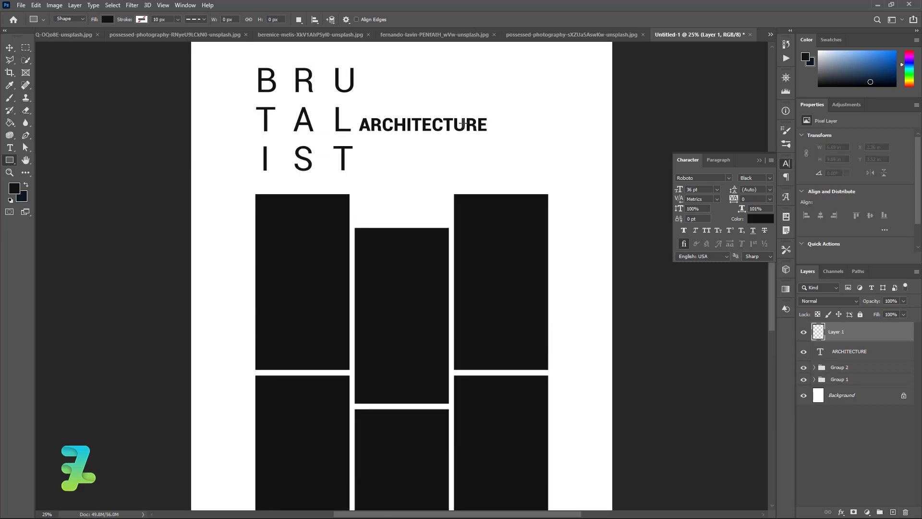
{"action": "scroll", "coordinate": [463, 123], "scroll_direction": "up", "scroll_amount": 2}
{"action": "scroll", "coordinate": [463, 123], "scroll_direction": "up", "scroll_amount": 1}
{"action": "key", "text": "ctrl+equal"}
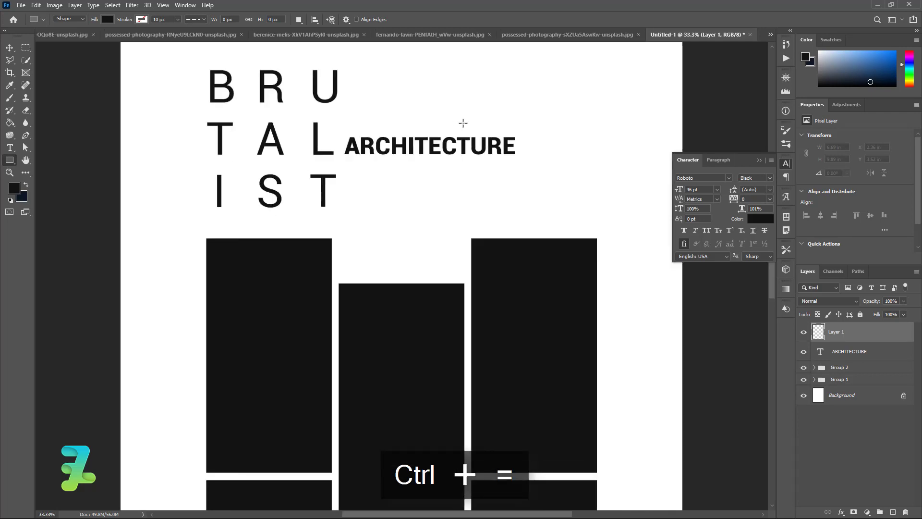
{"action": "right_click", "coordinate": [465, 121]}
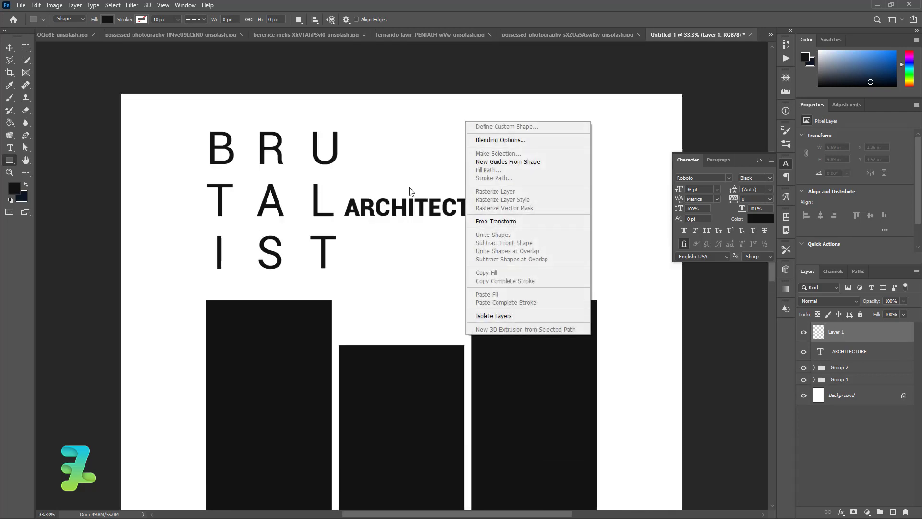
{"action": "left_click", "coordinate": [348, 224]}
{"action": "left_click_drag", "start_coordinate": [347, 224], "coordinate": [522, 226]}
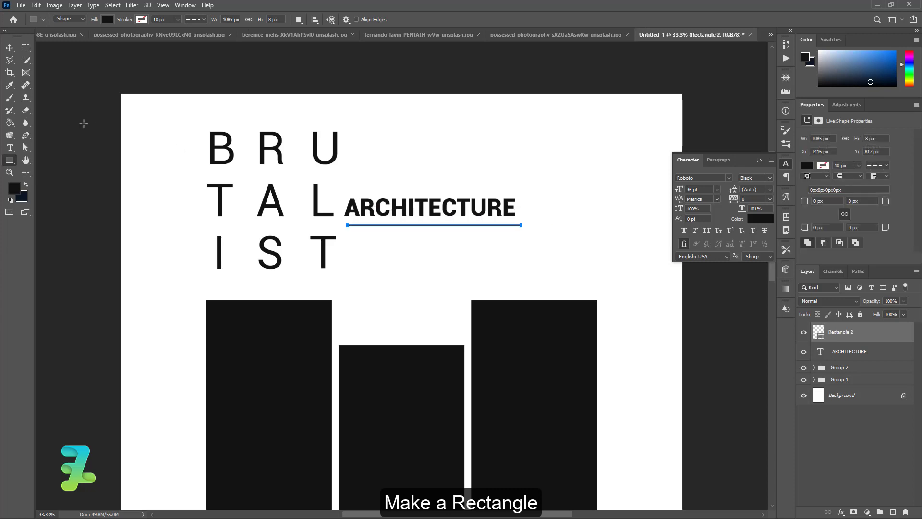
Nudge the bar left and up until it sits snugly under ARCHITECTURE.
{"action": "left_click", "coordinate": [11, 51]}
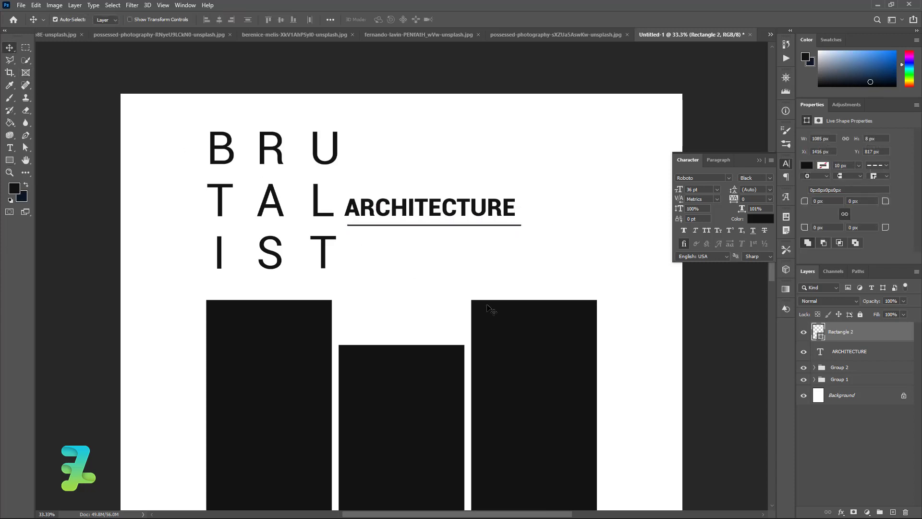
{"action": "key", "text": "shift+Left"}
{"action": "key", "text": "shift+Left"}
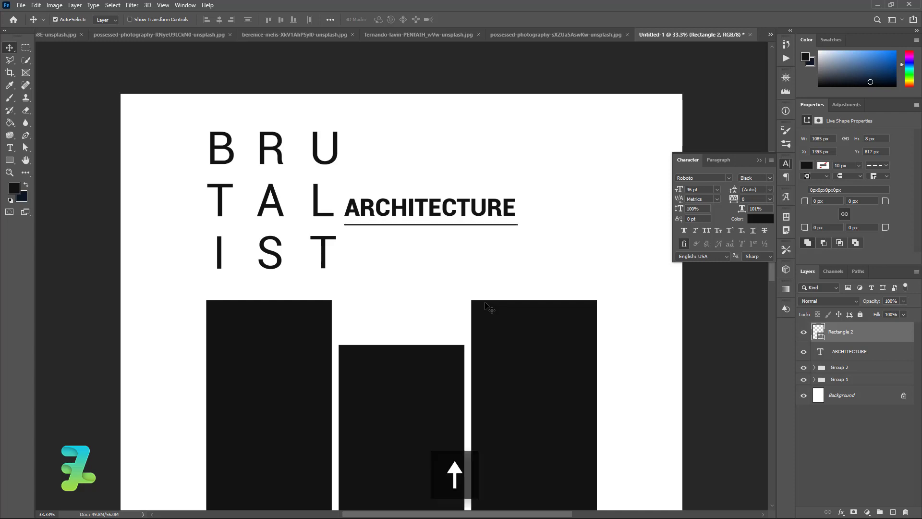
{"action": "key", "text": "shift+Up"}
{"action": "key", "text": "shift+Up"}
{"action": "key", "text": "Up"}
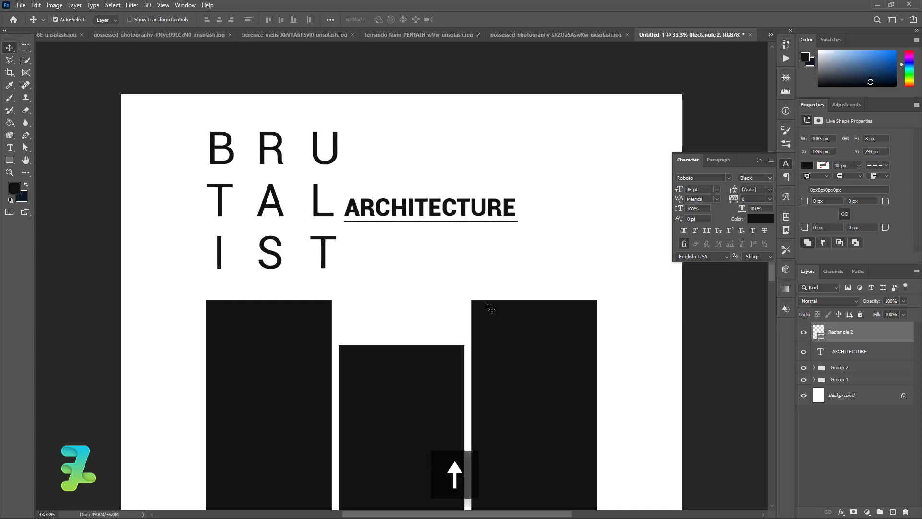
{"action": "key", "text": "Up"}
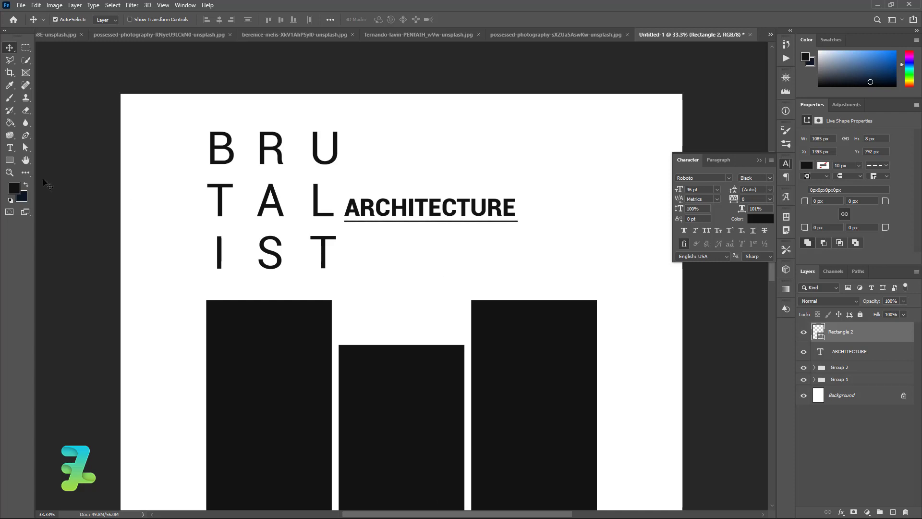
{"action": "left_click", "coordinate": [9, 147]}
Paste the Brutalist architecture paragraph into a new text block below ARCHITECTURE.
{"action": "left_click", "coordinate": [363, 258]}
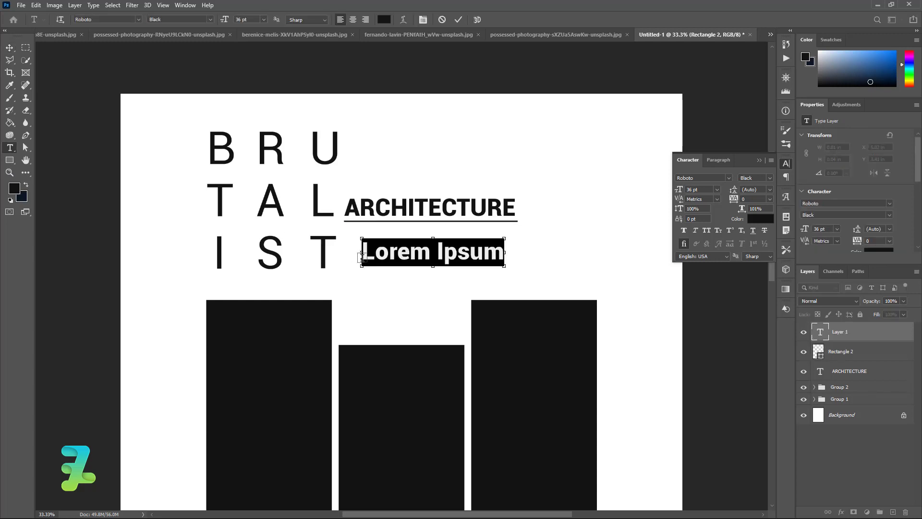
{"action": "key", "text": "ctrl+v"}
{"action": "key", "text": "ctrl+a"}
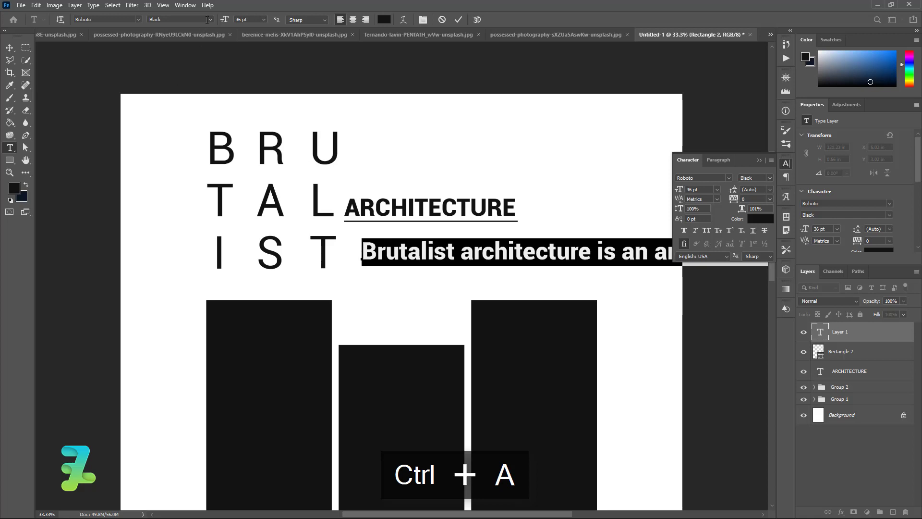
Set the paragraph to Roboto Regular 16 pt and move it just under the heading.
{"action": "left_click", "coordinate": [209, 20]}
{"action": "left_click", "coordinate": [184, 99]}
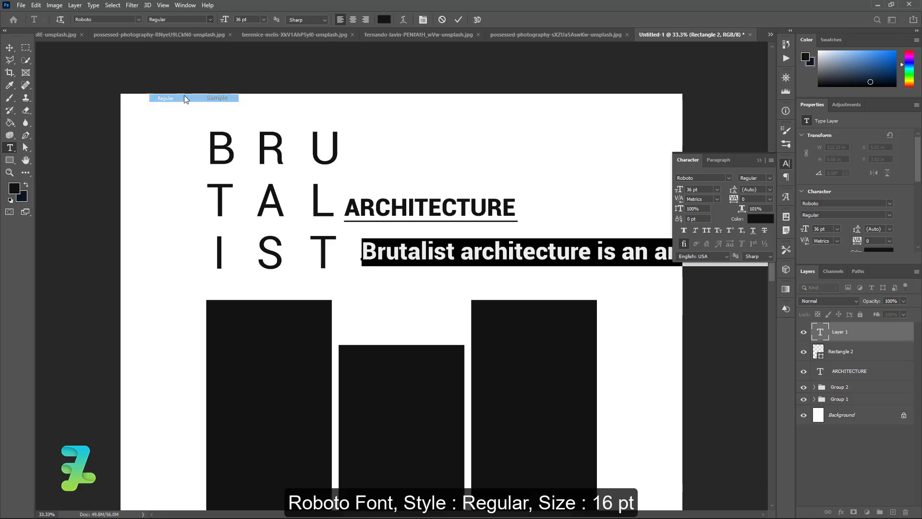
{"action": "left_click", "coordinate": [263, 19]}
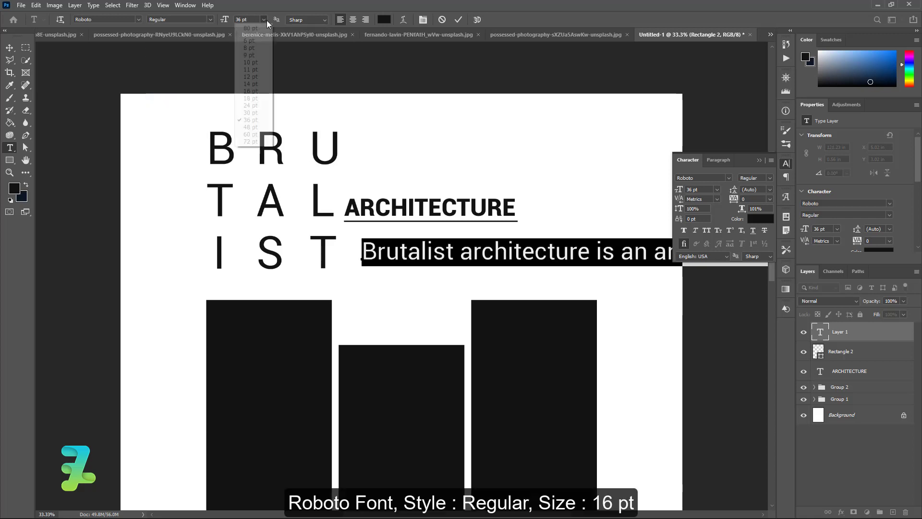
{"action": "left_click", "coordinate": [255, 91]}
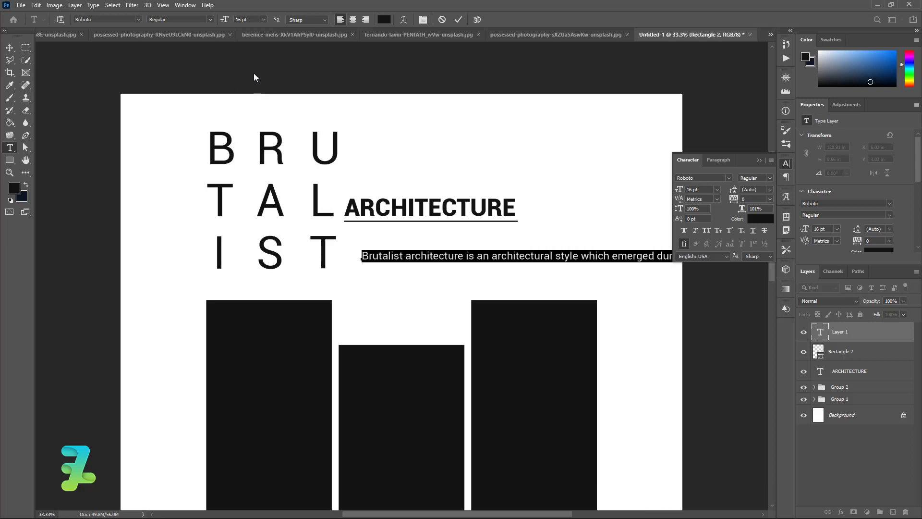
{"action": "left_click", "coordinate": [10, 48]}
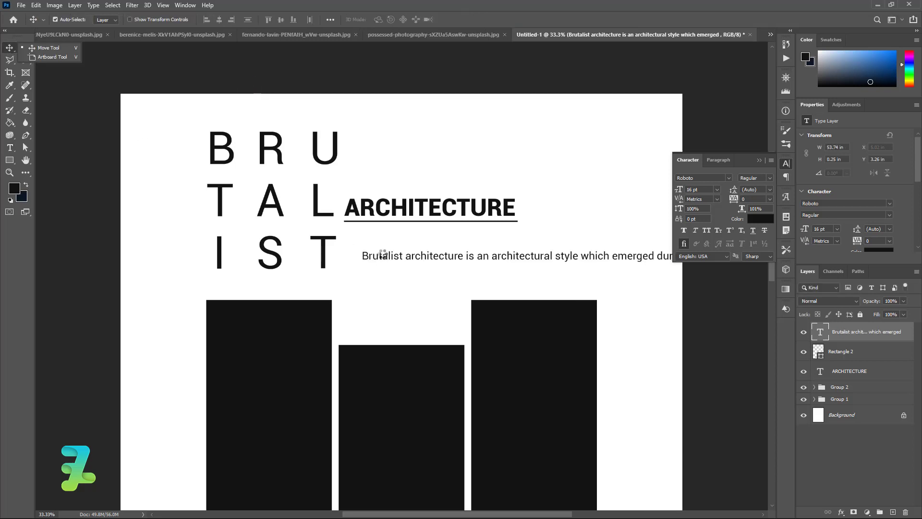
{"action": "left_click_drag", "start_coordinate": [383, 253], "coordinate": [380, 232]}
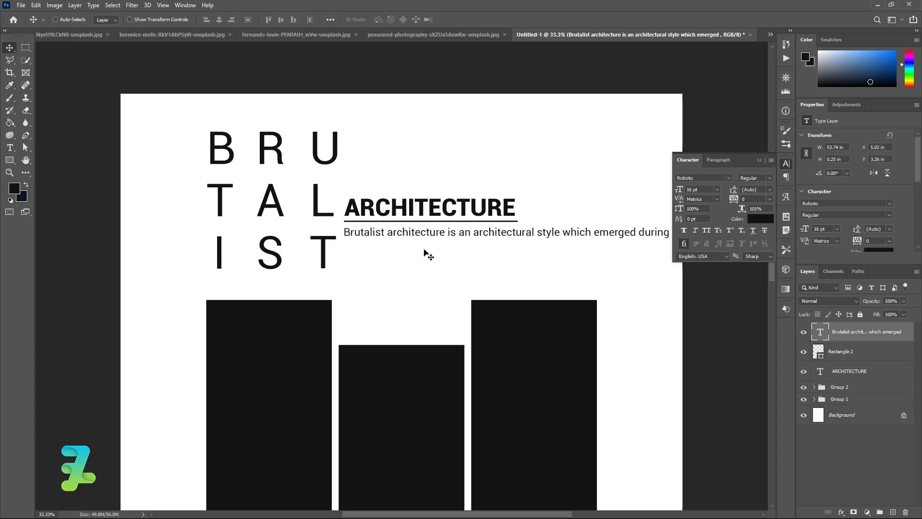
Break the paragraph before 'during' and 'reconstruction projects' and delete the [1][2][3] citations.
{"action": "double_click", "coordinate": [634, 243]}
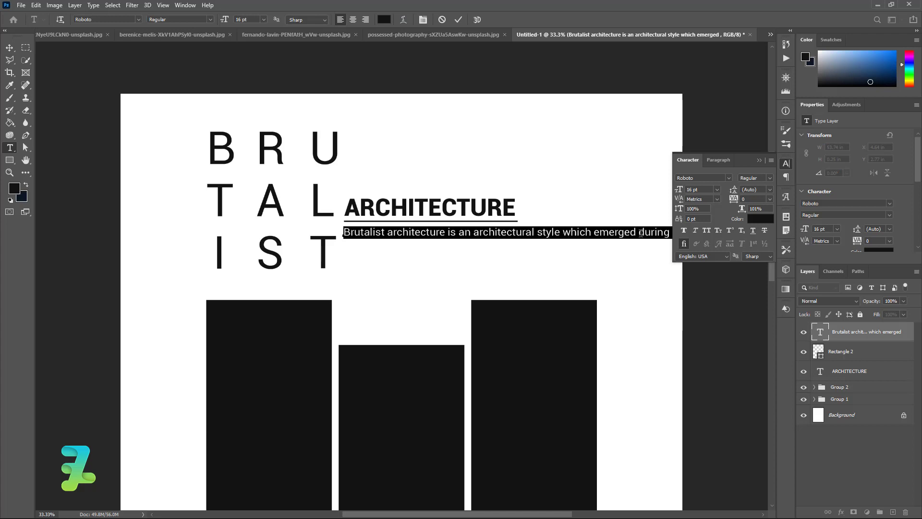
{"action": "left_click", "coordinate": [641, 234]}
{"action": "key", "text": "Return"}
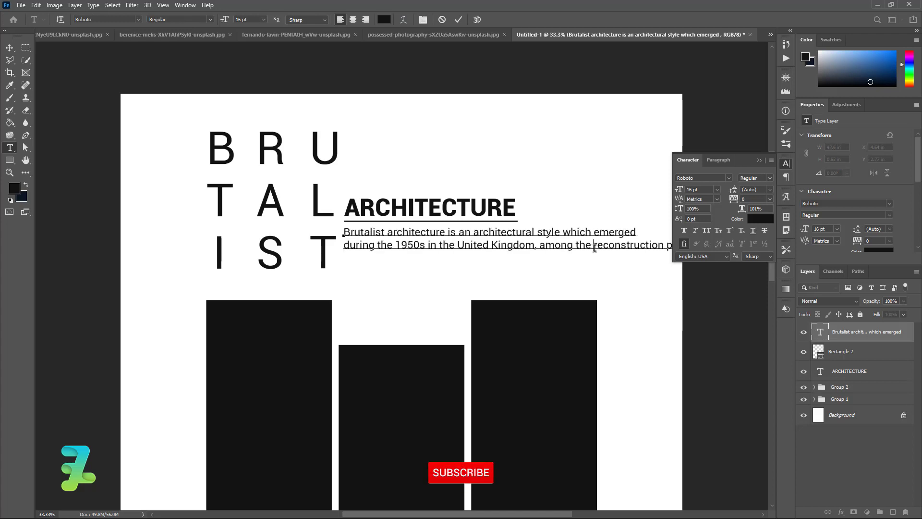
{"action": "key", "text": "Return"}
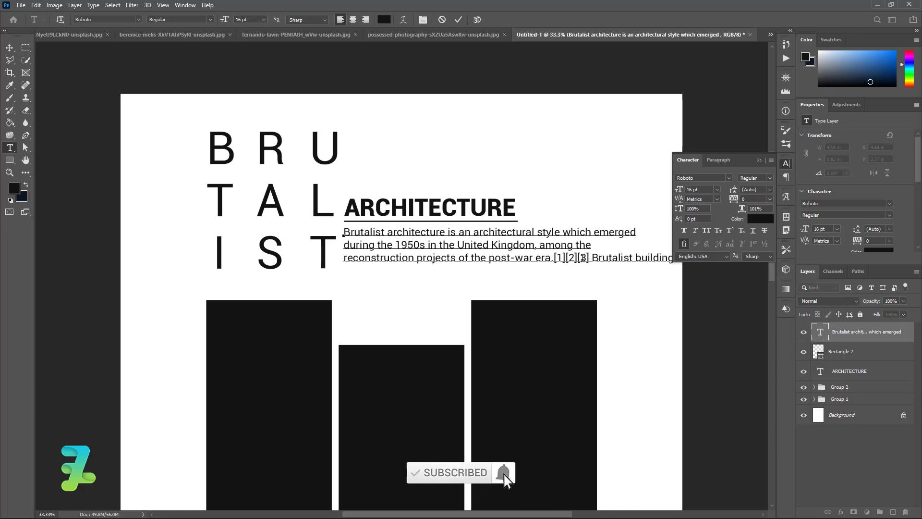
{"action": "left_click_drag", "start_coordinate": [583, 257], "coordinate": [558, 256]}
{"action": "key", "text": "BackSpace"}
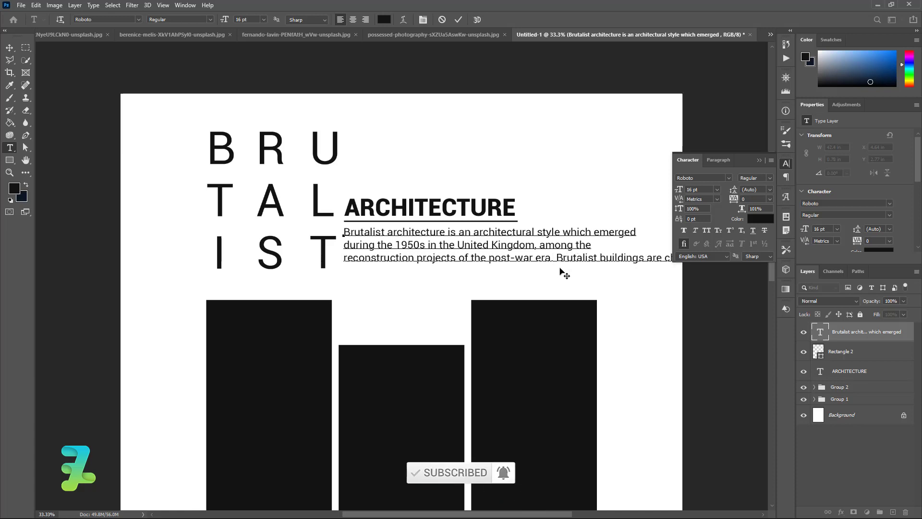
{"action": "key", "text": "Return"}
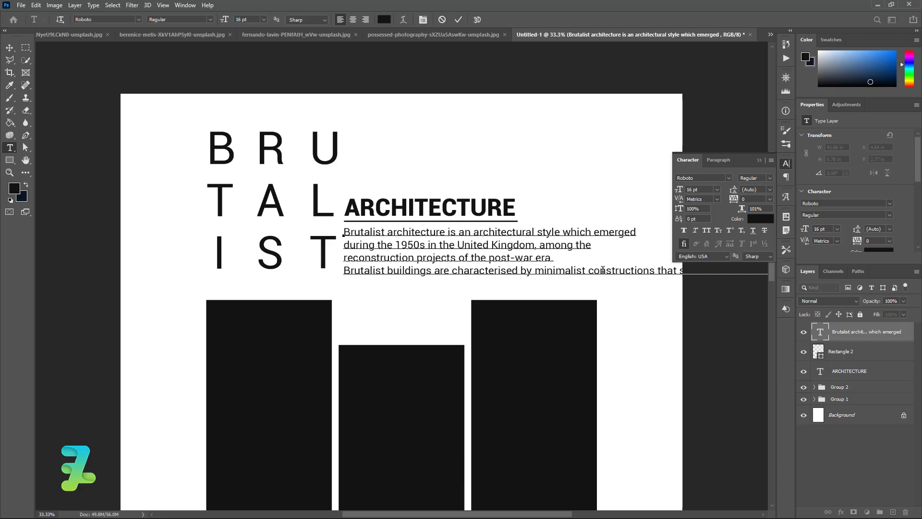
Add line breaks after 'minimalist' and 'materials' and remove the [4][5] and [6][5] citations.
{"action": "left_click", "coordinate": [588, 270]}
{"action": "key", "text": "Return"}
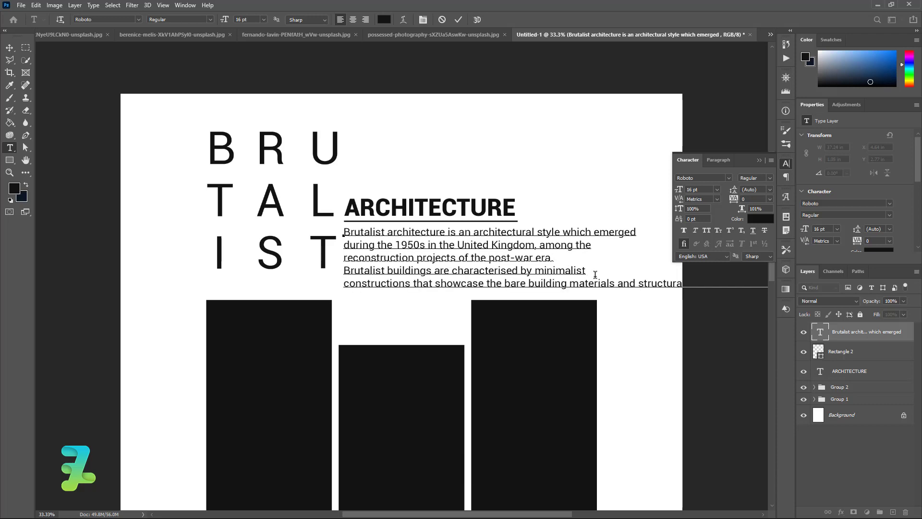
{"action": "key", "text": "Return"}
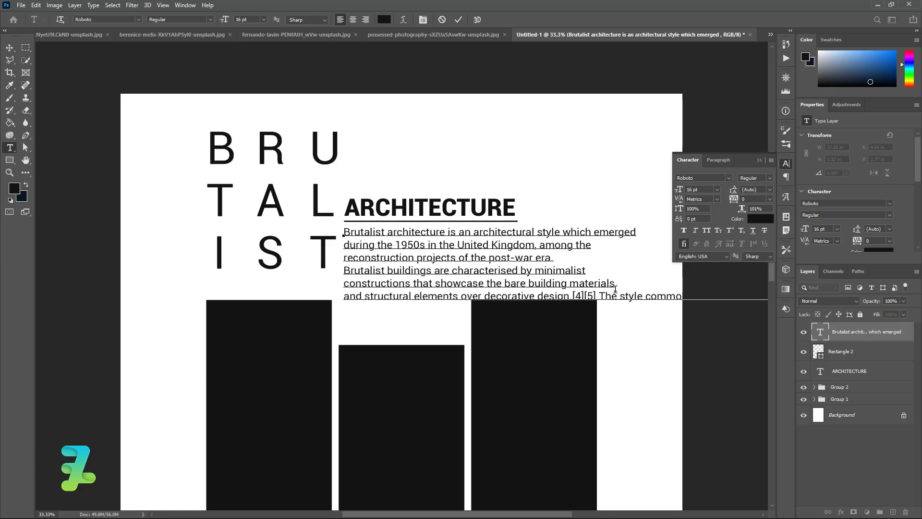
{"action": "left_click_drag", "start_coordinate": [596, 295], "coordinate": [583, 296]}
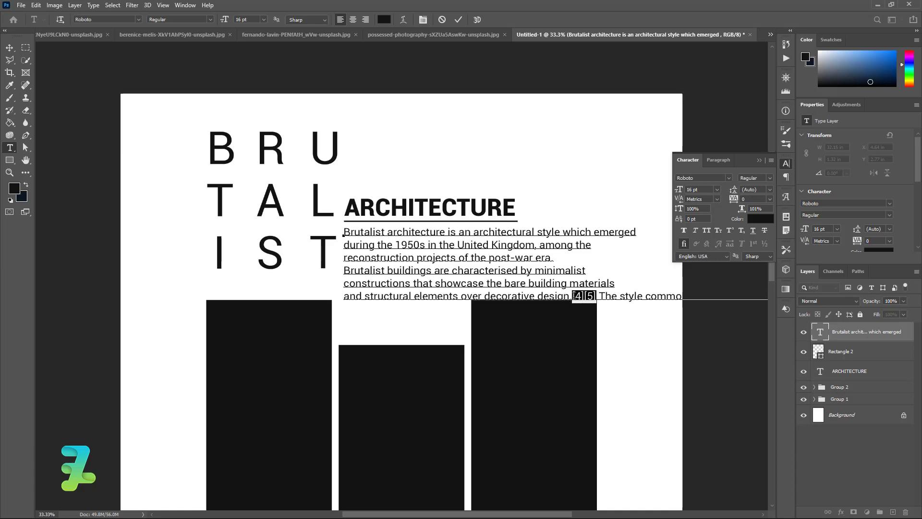
{"action": "key", "text": "BackSpace"}
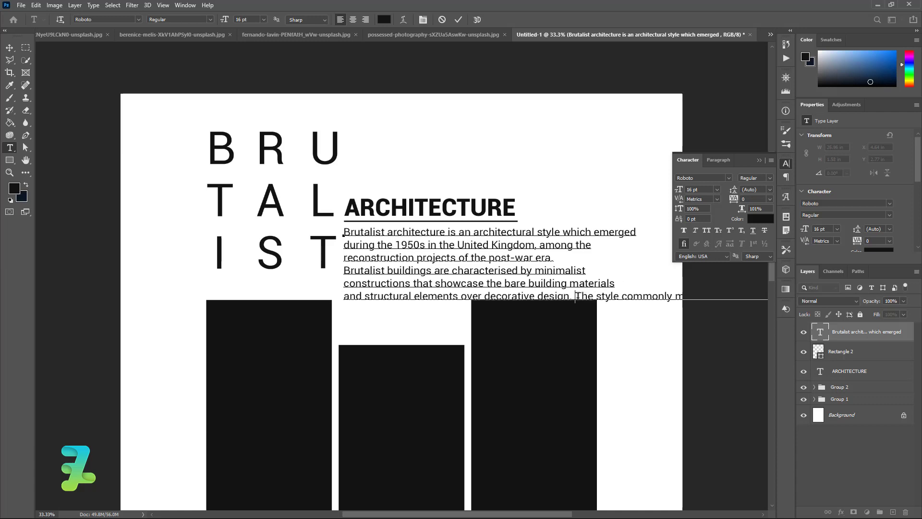
{"action": "key", "text": "Return"}
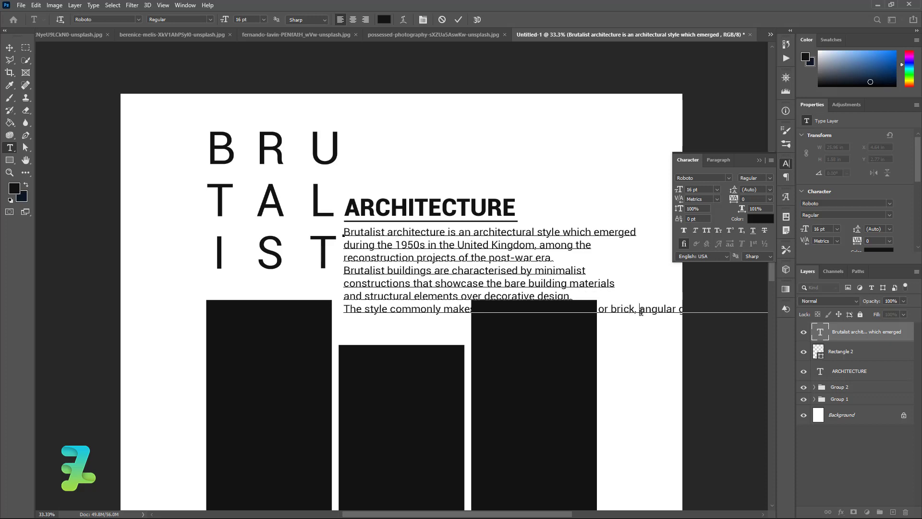
{"action": "key", "text": "Return"}
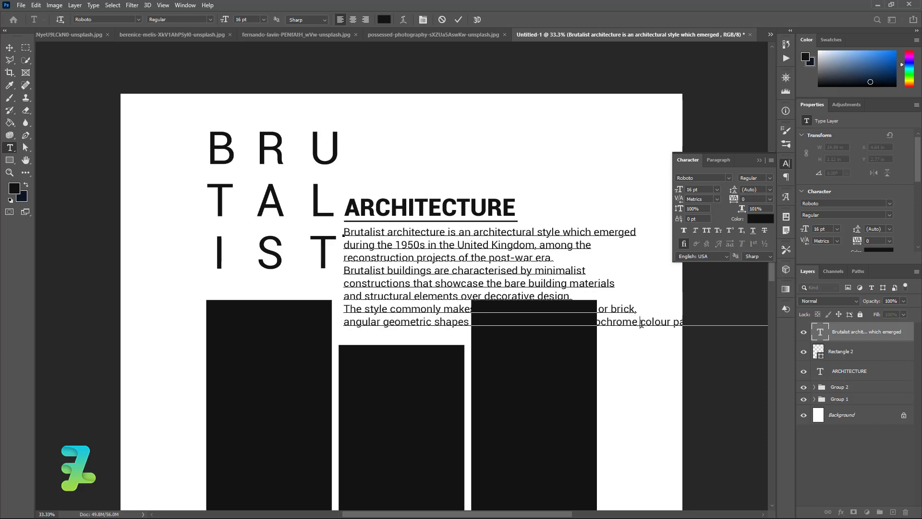
{"action": "key", "text": "Return"}
{"action": "key", "text": "Return"}
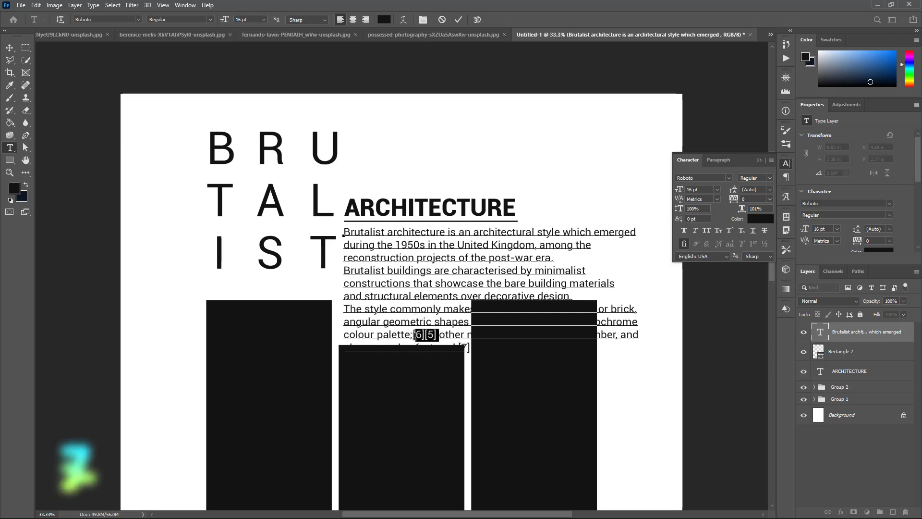
{"action": "key", "text": "BackSpace"}
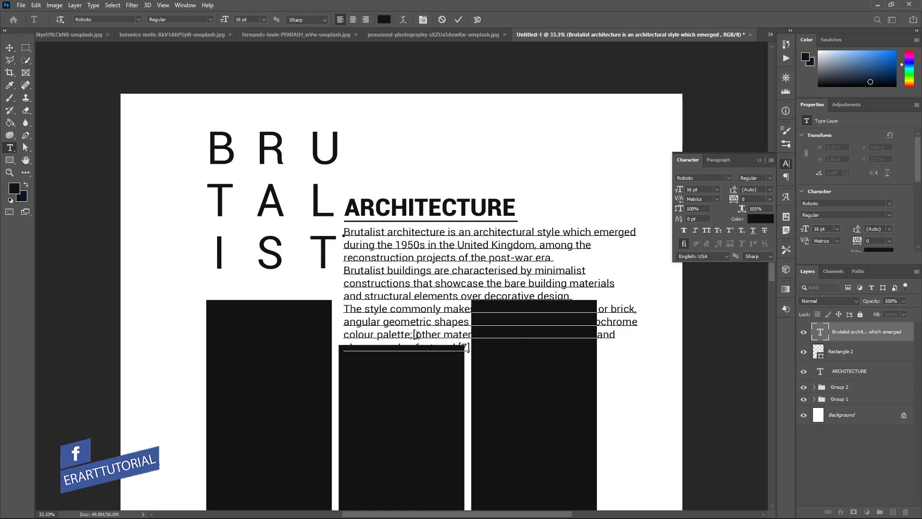
{"action": "key", "text": "BackSpace"}
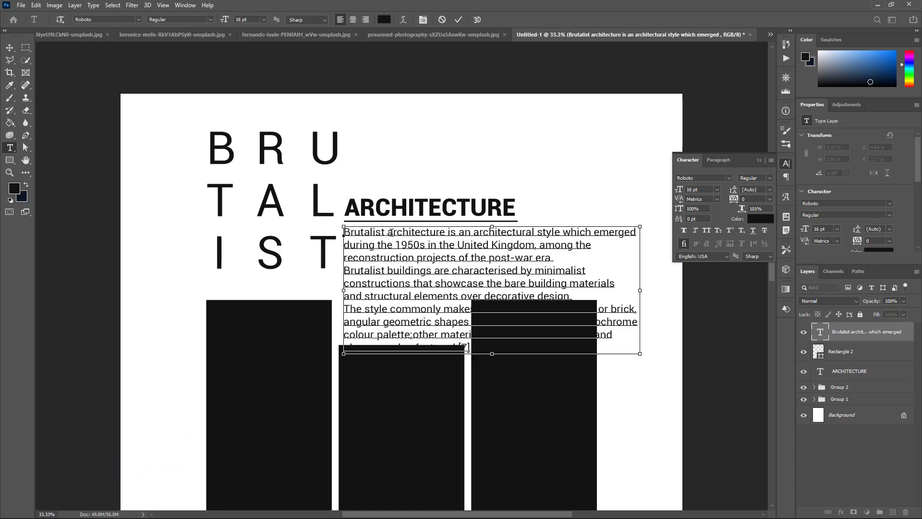
Shrink the whole paragraph to 10 pt and delete the trailing [7] citation.
{"action": "key", "text": "ctrl+a"}
{"action": "left_click", "coordinate": [263, 19]}
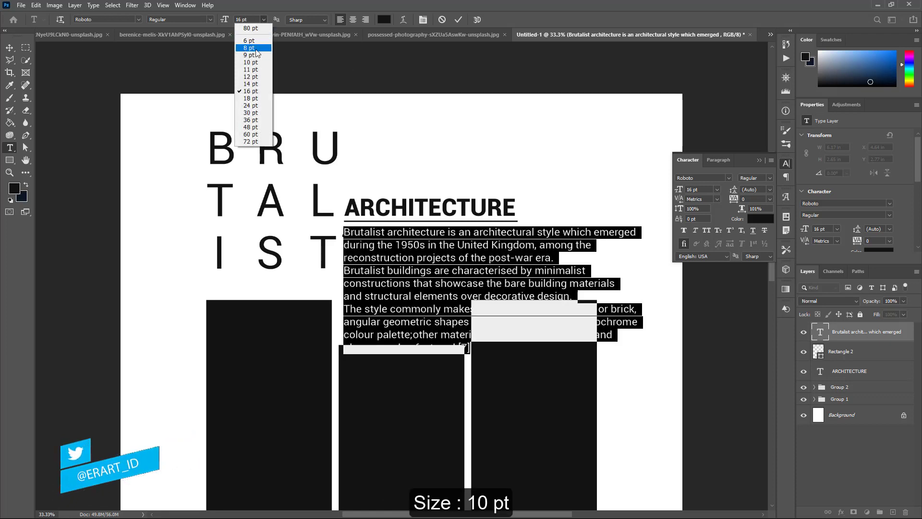
{"action": "left_click", "coordinate": [253, 62]}
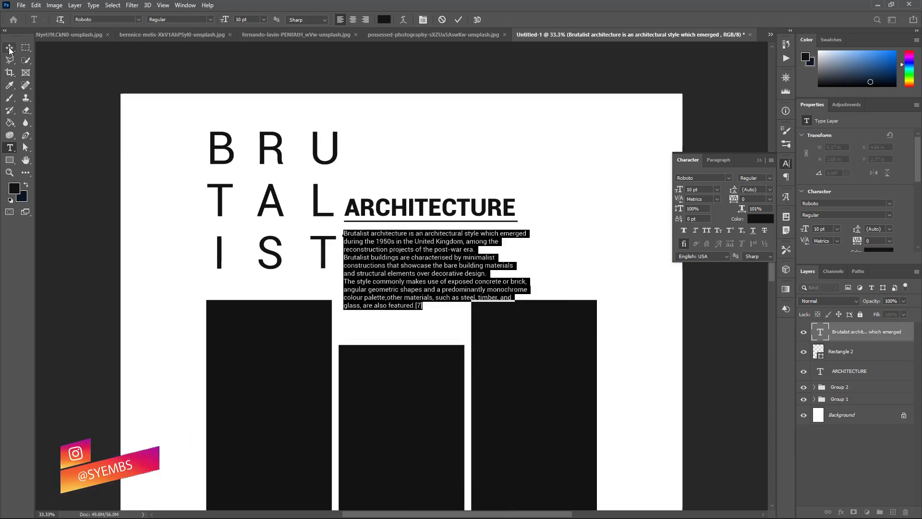
{"action": "left_click", "coordinate": [425, 318]}
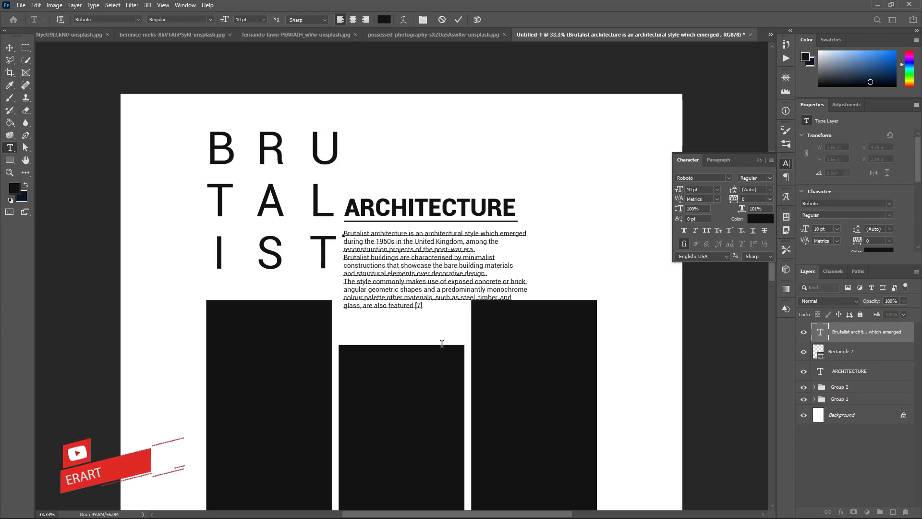
{"action": "key", "text": "BackSpace"}
{"action": "key", "text": "BackSpace"}
{"action": "key", "text": "BackSpace"}
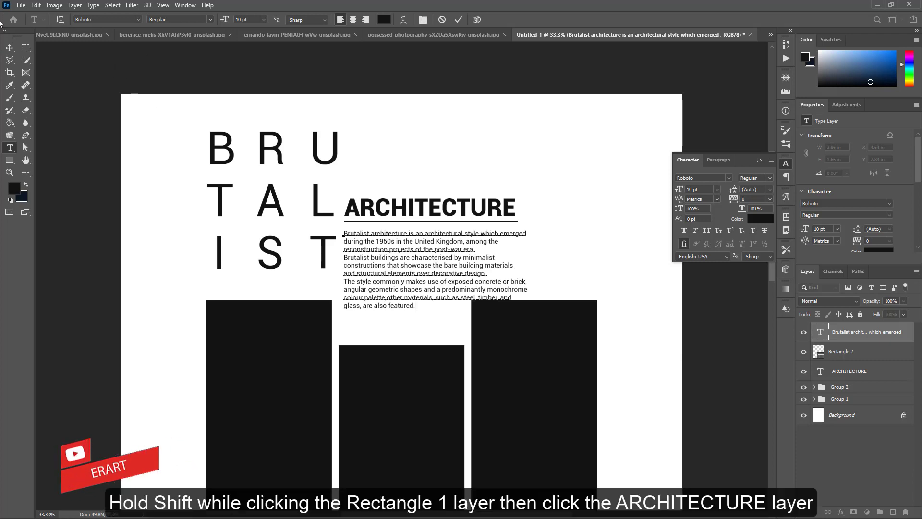
Move the heading, underline and paragraph up together beside the BRUTALIST lettering.
{"action": "left_click", "coordinate": [9, 50]}
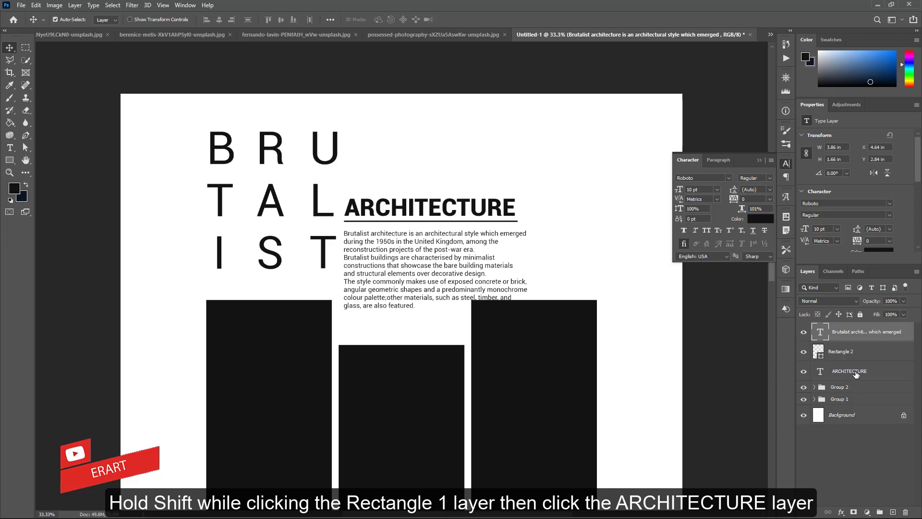
{"action": "left_click", "coordinate": [852, 371], "text": "shift"}
{"action": "left_click_drag", "start_coordinate": [448, 212], "coordinate": [451, 138]}
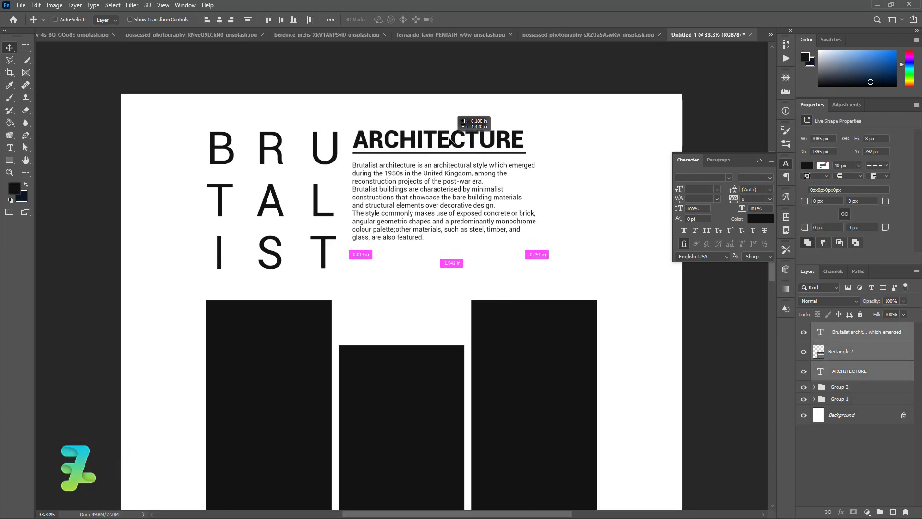
{"action": "left_click_drag", "start_coordinate": [451, 140], "coordinate": [448, 140]}
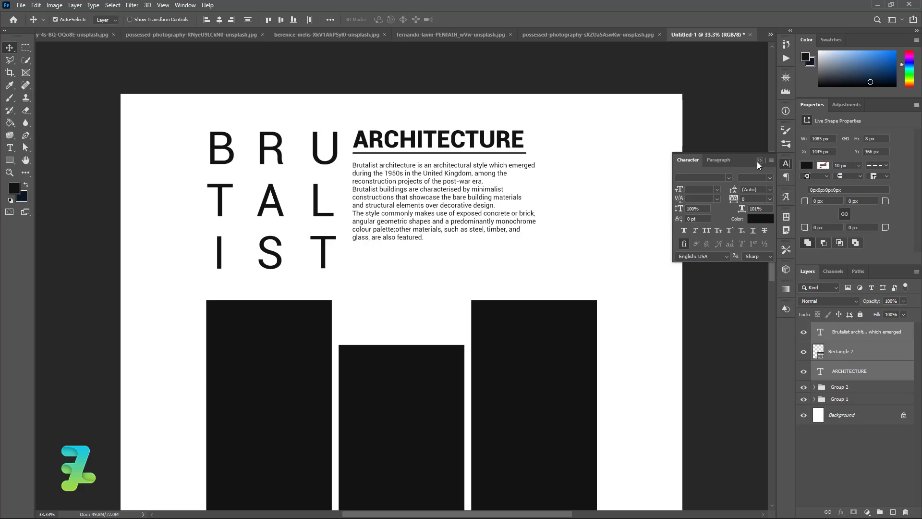
{"action": "left_click", "coordinate": [759, 160]}
Group the three text layers and scale the group up slightly from the corner.
{"action": "key", "text": "ctrl+g"}
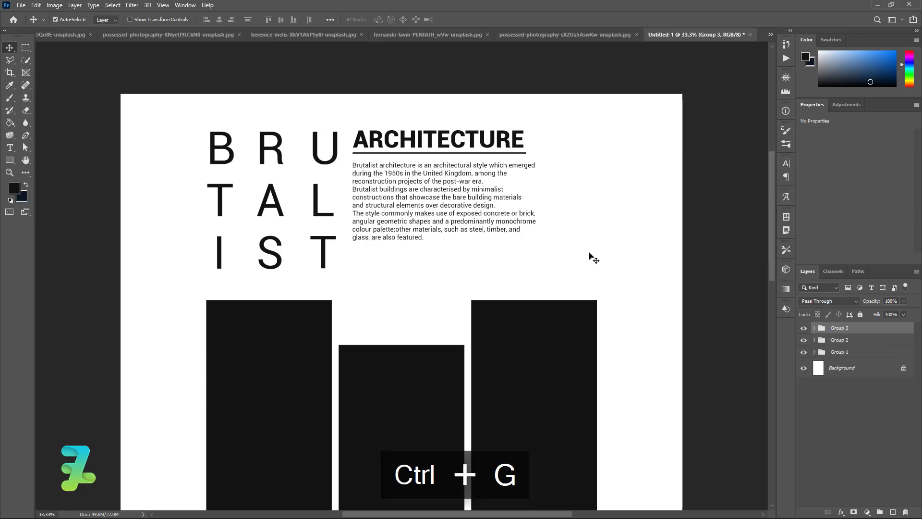
{"action": "key", "text": "ctrl+t"}
{"action": "left_click_drag", "start_coordinate": [536, 241], "coordinate": [598, 264]}
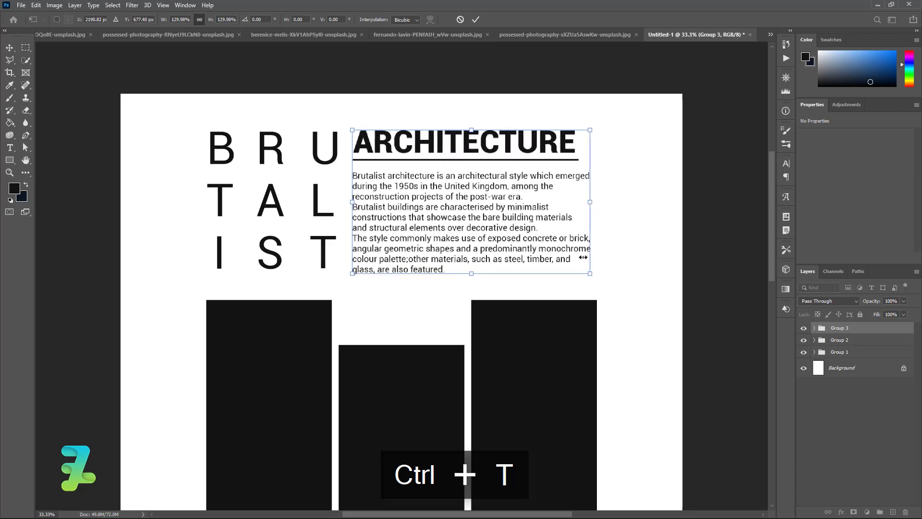
{"action": "left_click", "coordinate": [294, 215]}
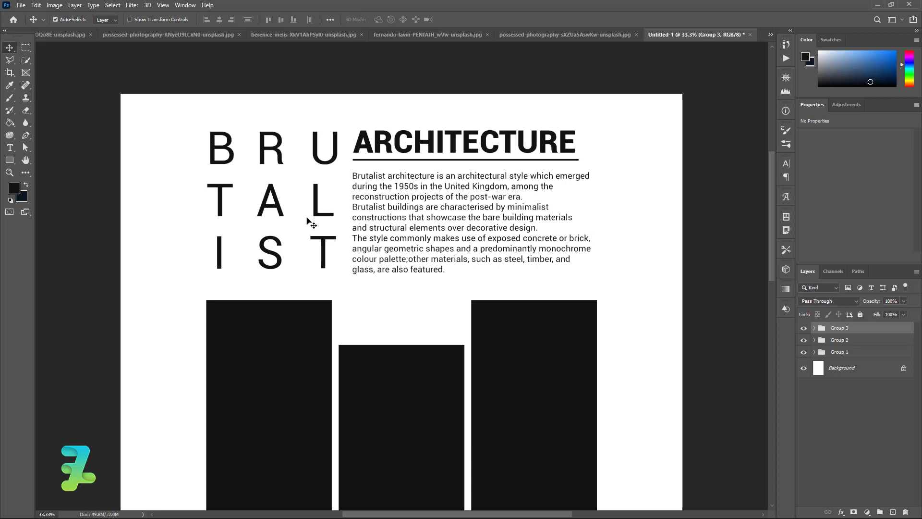
Check the text group's placement by nudging it and toggling its visibility.
{"action": "key", "text": "Right"}
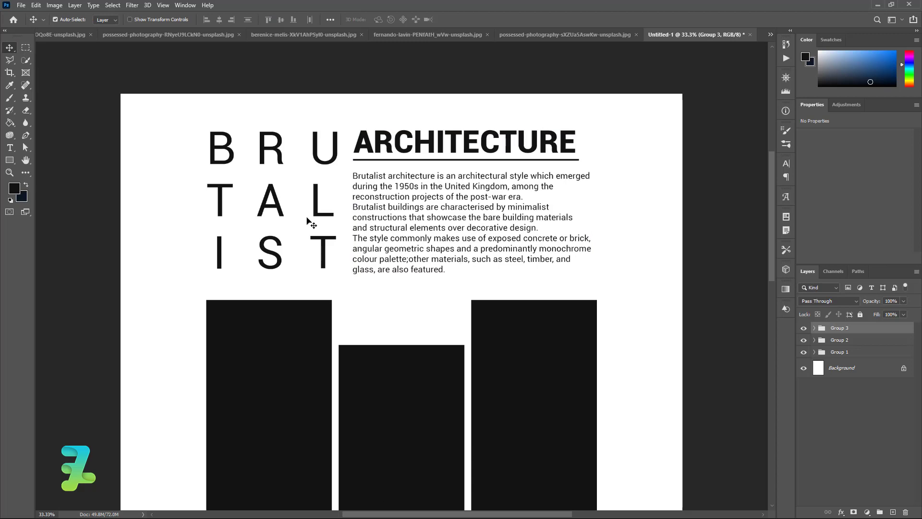
{"action": "key", "text": "Left"}
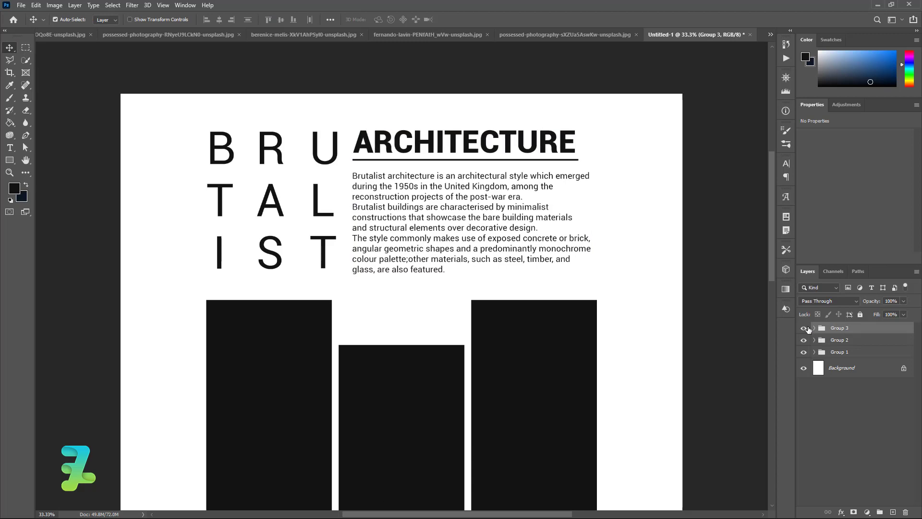
{"action": "left_click", "coordinate": [805, 328]}
{"action": "left_click", "coordinate": [804, 328]}
Right-align the paragraph and move it right and up, flush under ARCHITECTURE.
{"action": "double_click", "coordinate": [827, 343]}
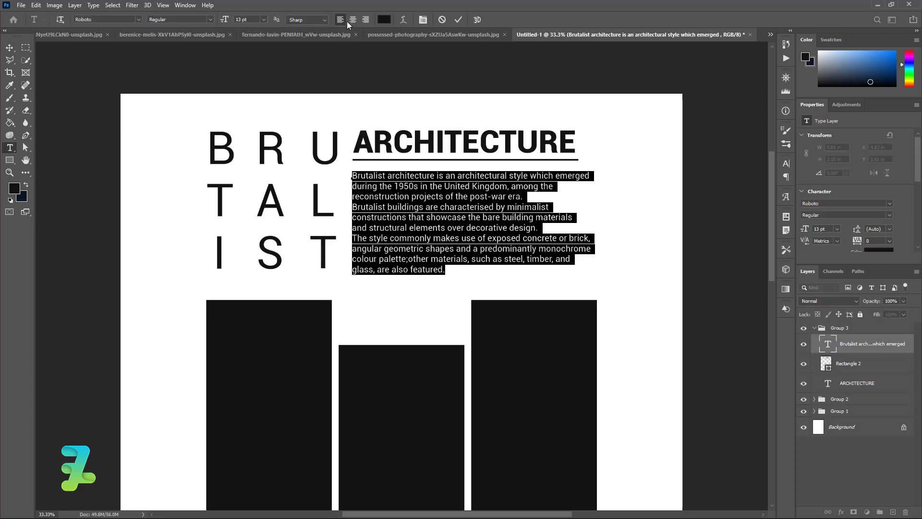
{"action": "left_click", "coordinate": [366, 19]}
{"action": "left_click", "coordinate": [9, 47]}
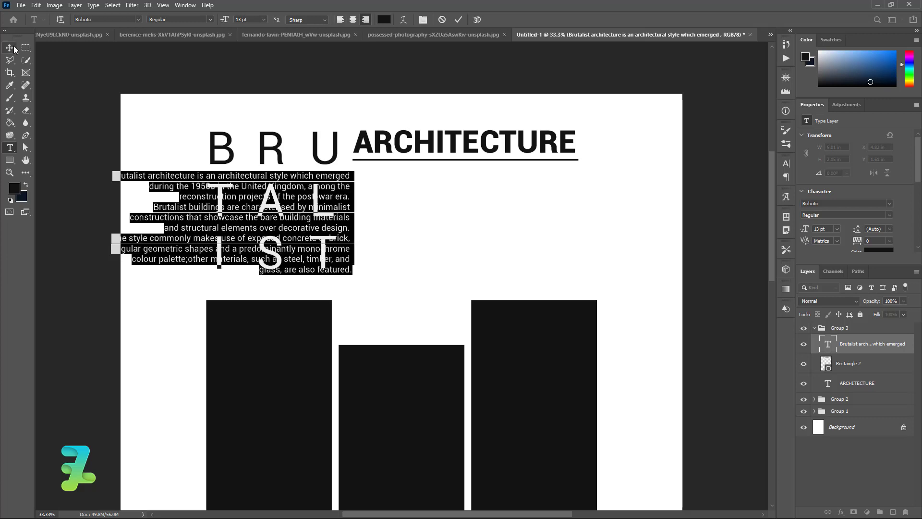
{"action": "left_click_drag", "start_coordinate": [350, 191], "coordinate": [592, 198]}
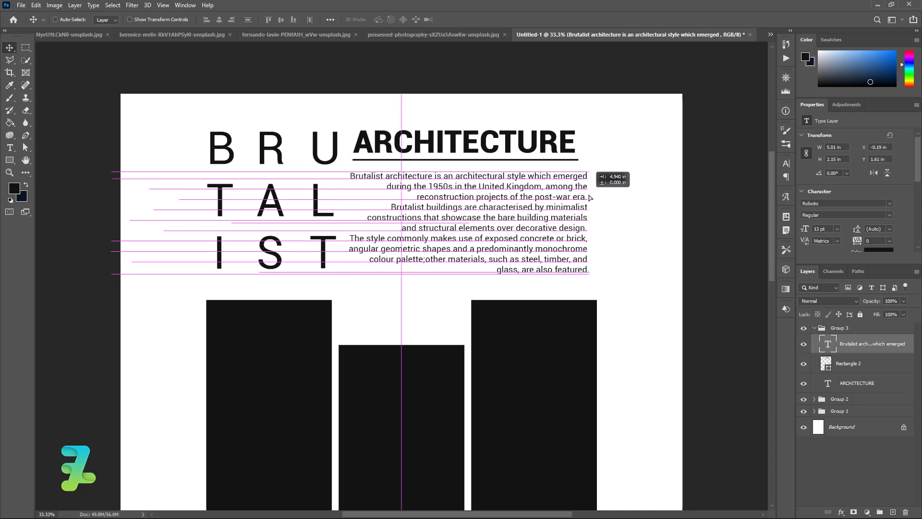
{"action": "left_click_drag", "start_coordinate": [592, 198], "coordinate": [584, 198]}
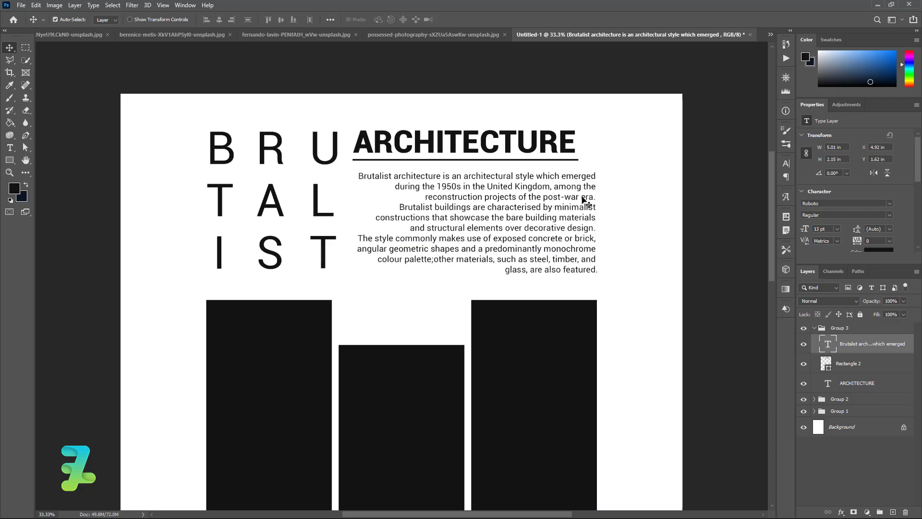
{"action": "key", "text": "Up"}
{"action": "key", "text": "Up"}
{"action": "key", "text": "Up"}
{"action": "key", "text": "Up"}
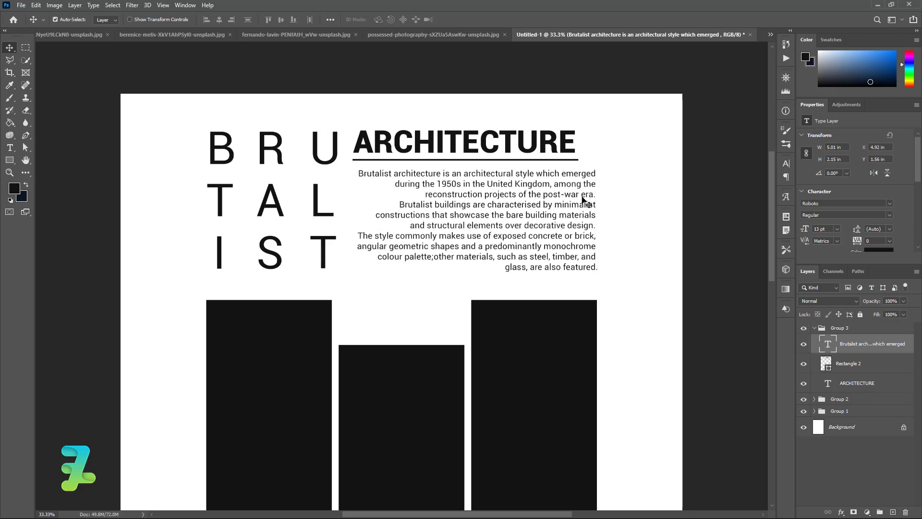
{"action": "left_click", "coordinate": [474, 160]}
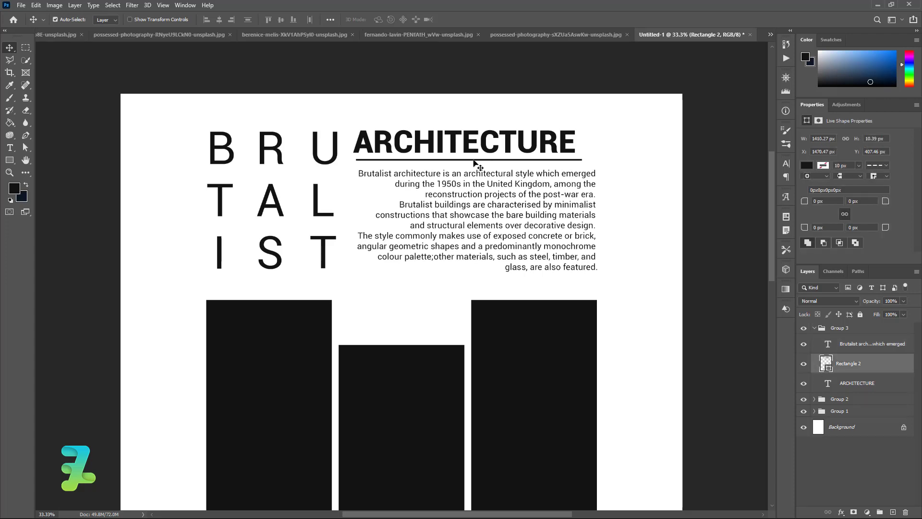
Stretch the underline wider to the right to span the paragraph.
{"action": "key", "text": "ctrl+t"}
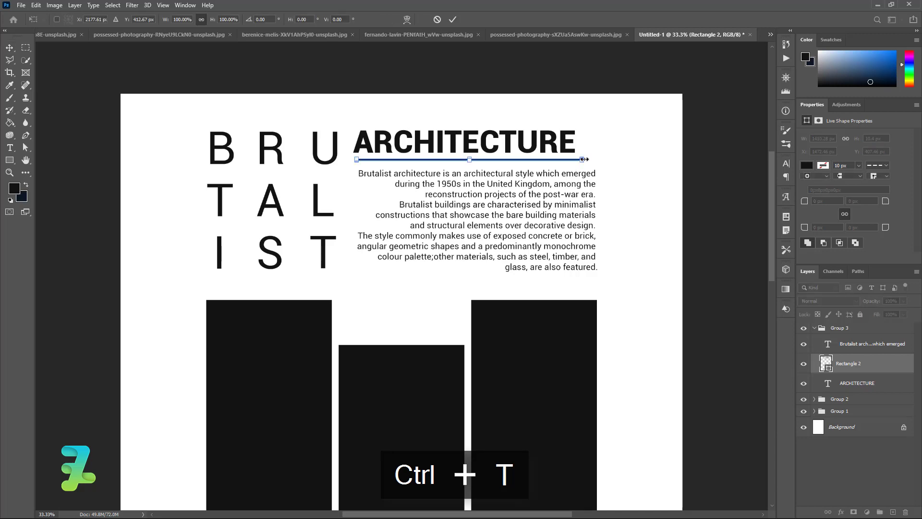
{"action": "left_click_drag", "start_coordinate": [587, 160], "coordinate": [601, 165]}
{"action": "key", "text": "Return"}
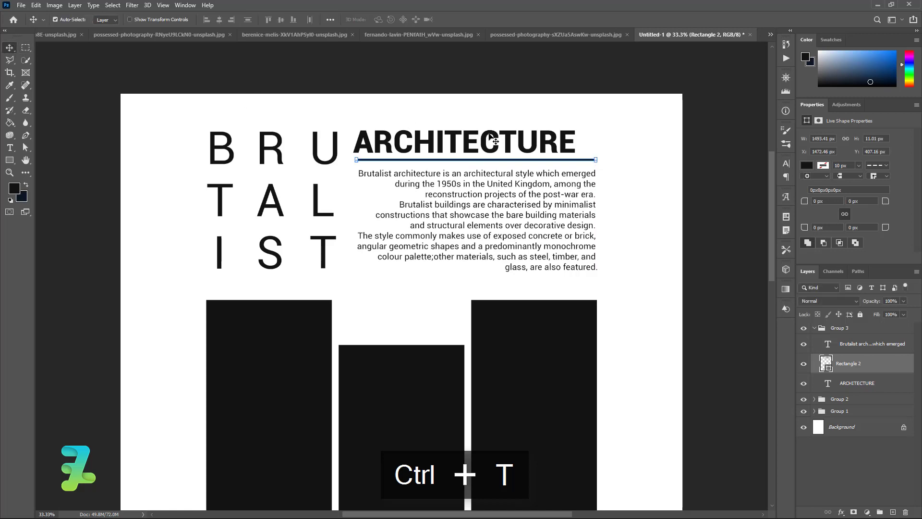
Shift the ARCHITECTURE heading right to align with the paragraph's right edge.
{"action": "left_click", "coordinate": [560, 152]}
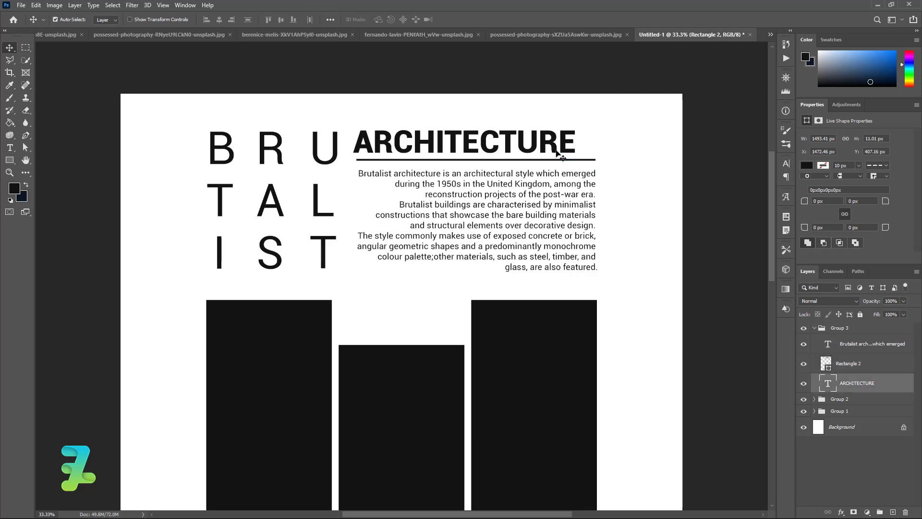
{"action": "left_click_drag", "start_coordinate": [559, 151], "coordinate": [578, 153]}
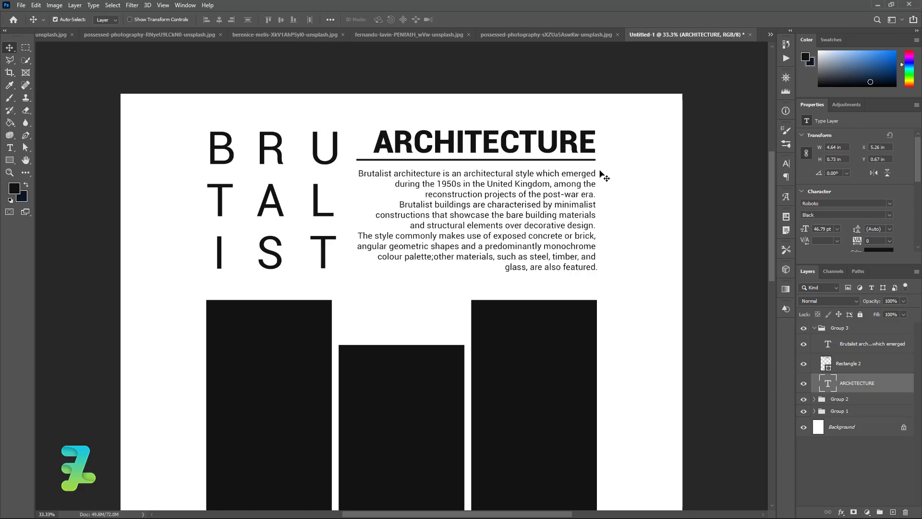
{"action": "key", "text": "Right"}
{"action": "key", "text": "Right"}
{"action": "key", "text": "Right"}
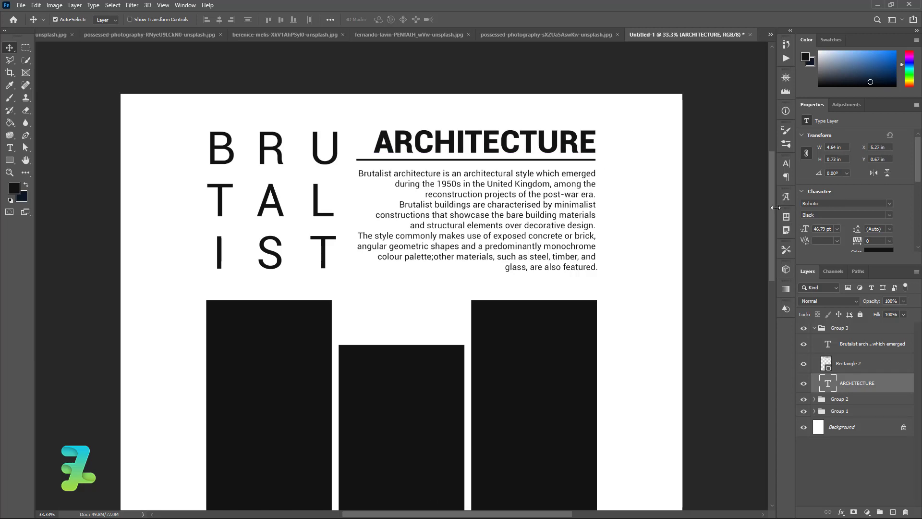
{"action": "mouse_move", "coordinate": [774, 203]}
{"action": "left_mouse_down"}
{"action": "mouse_move", "coordinate": [774, 280]}
{"action": "mouse_move", "coordinate": [767, 250]}
{"action": "left_mouse_up"}
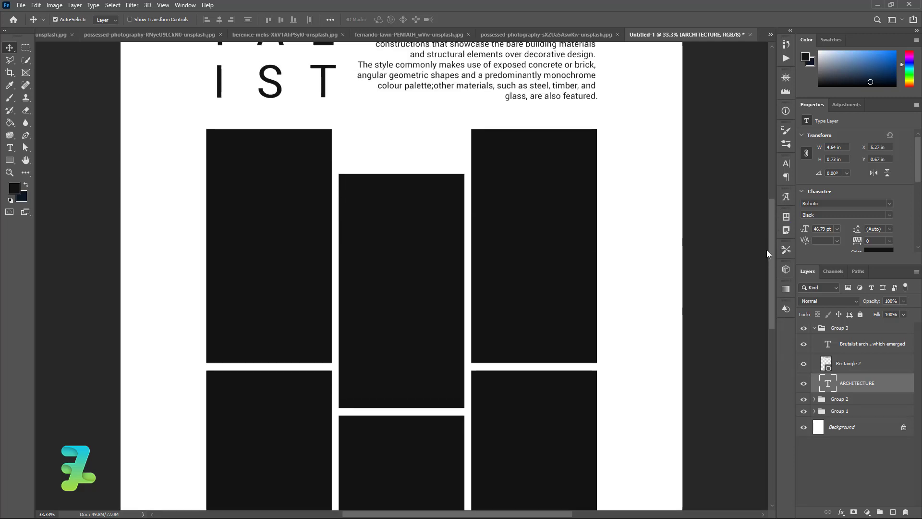
Add a new empty layer directly above the Background layer.
{"action": "left_click", "coordinate": [858, 427]}
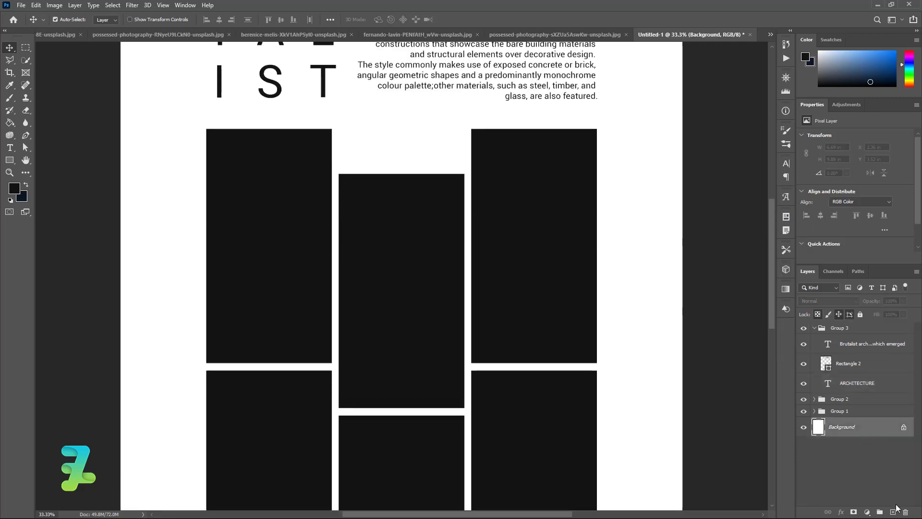
{"action": "left_click", "coordinate": [895, 496]}
{"action": "left_click", "coordinate": [854, 431]}
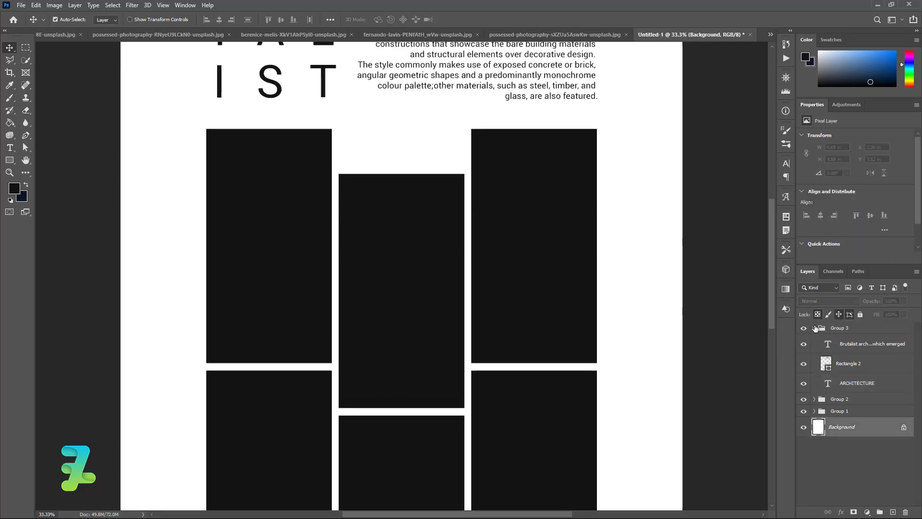
{"action": "left_click", "coordinate": [814, 328]}
{"action": "left_click", "coordinate": [892, 512]}
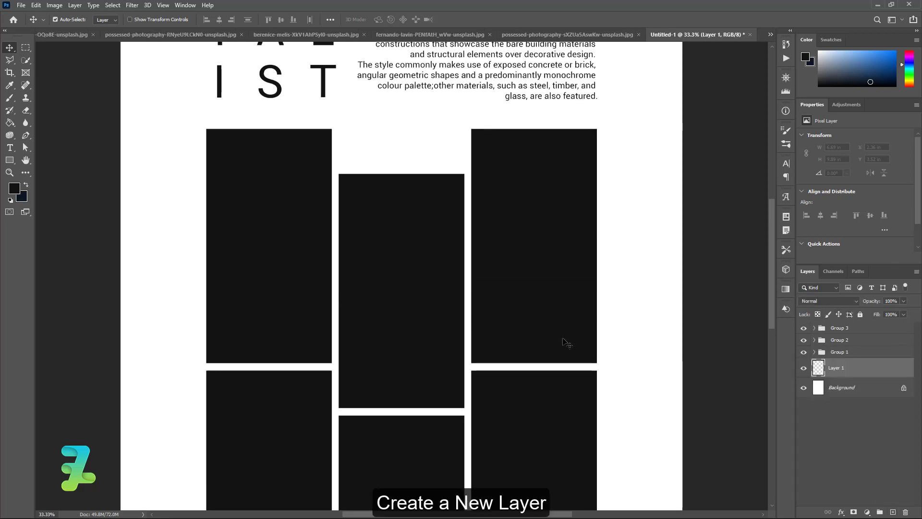
Select the Brush tool with the Memphis dot pattern preset.
{"action": "left_click", "coordinate": [11, 99]}
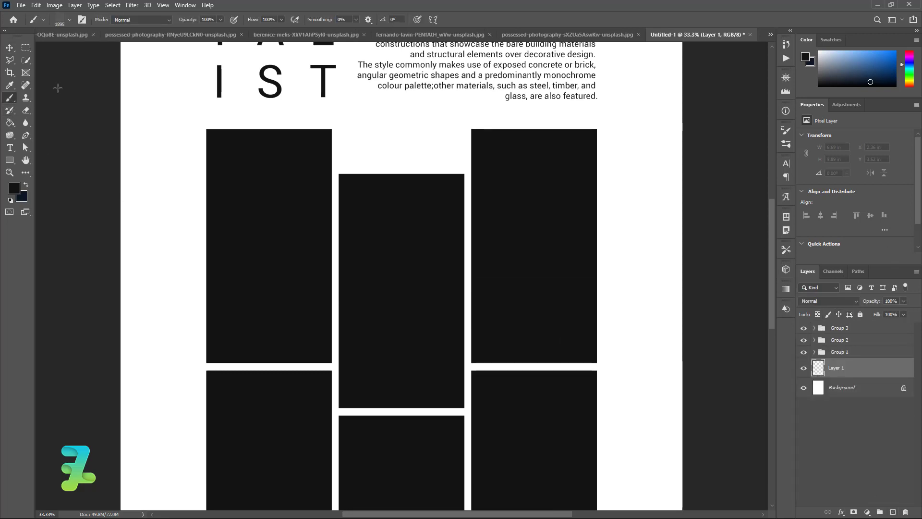
{"action": "left_click", "coordinate": [69, 20]}
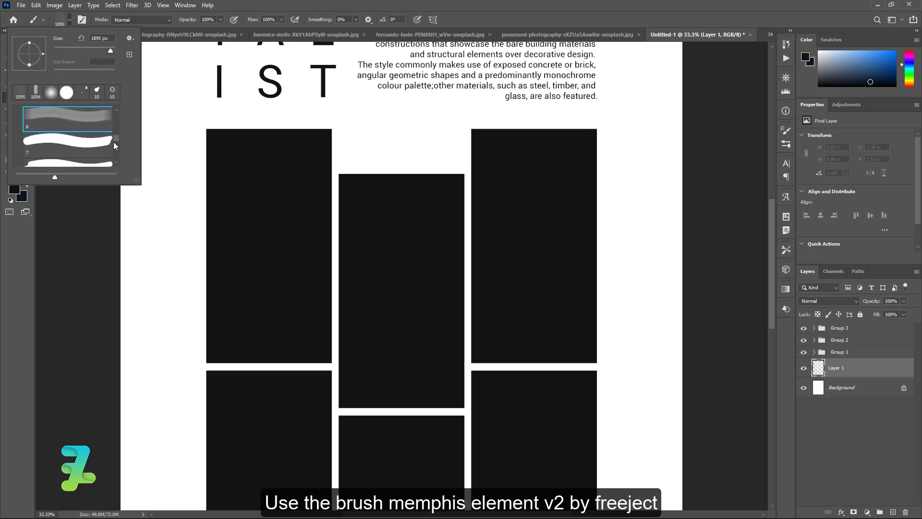
{"action": "scroll", "coordinate": [117, 135], "scroll_direction": "down", "scroll_amount": 2}
{"action": "left_click_drag", "start_coordinate": [119, 139], "coordinate": [118, 123]}
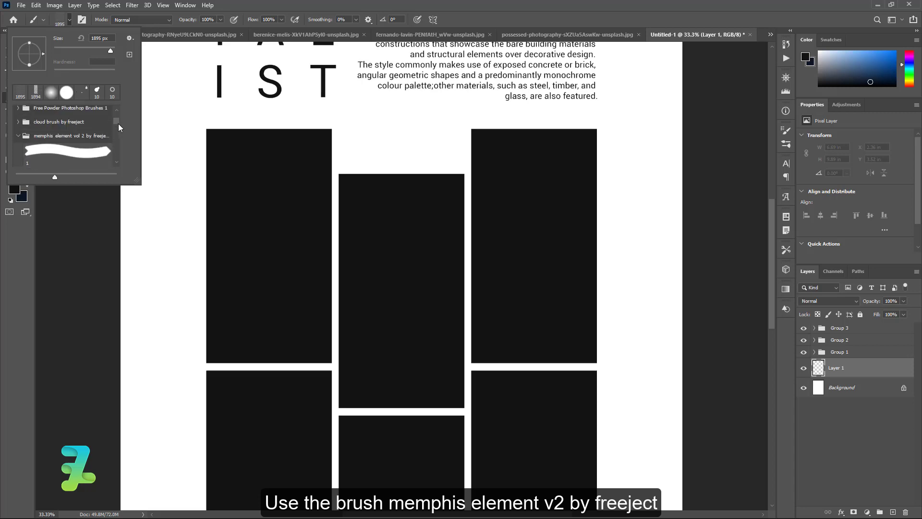
{"action": "left_click_drag", "start_coordinate": [115, 121], "coordinate": [116, 137]}
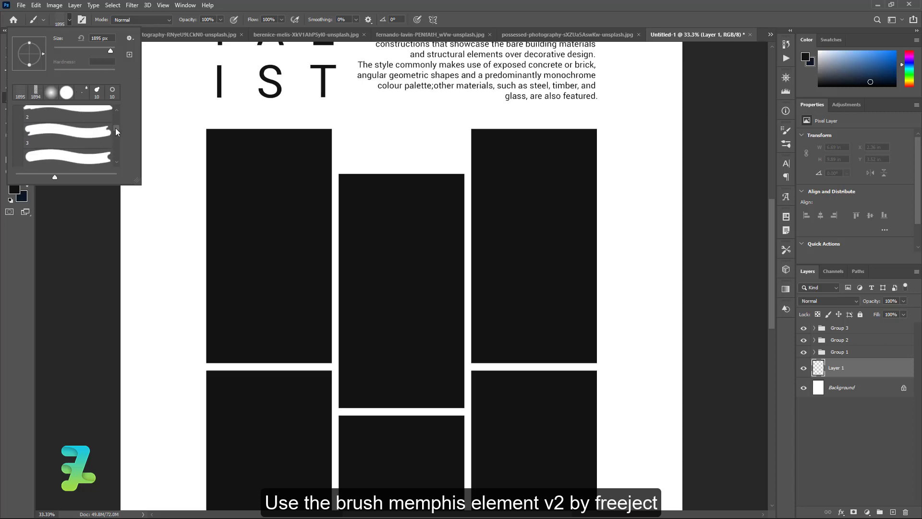
{"action": "left_click", "coordinate": [71, 20]}
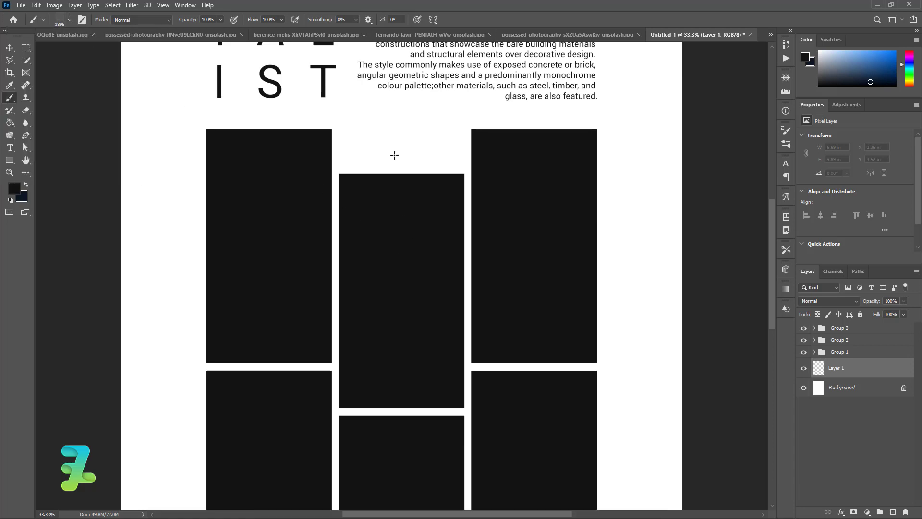
Stamp the dots and move them beside the left frames and above the centre frame.
{"action": "key", "text": "ctrl+minus"}
{"action": "key", "text": "ctrl+minus"}
{"action": "key", "text": "ctrl+minus"}
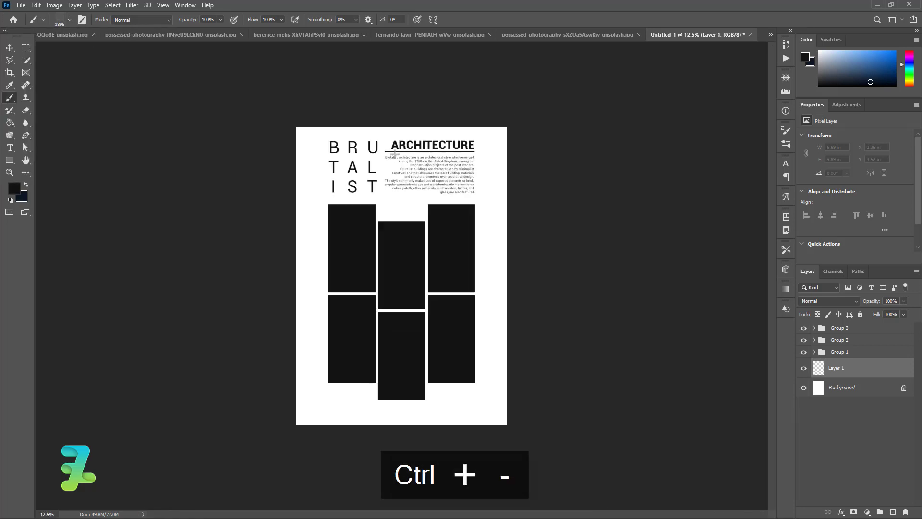
{"action": "left_click", "coordinate": [398, 318]}
{"action": "key", "text": "ctrl+equal"}
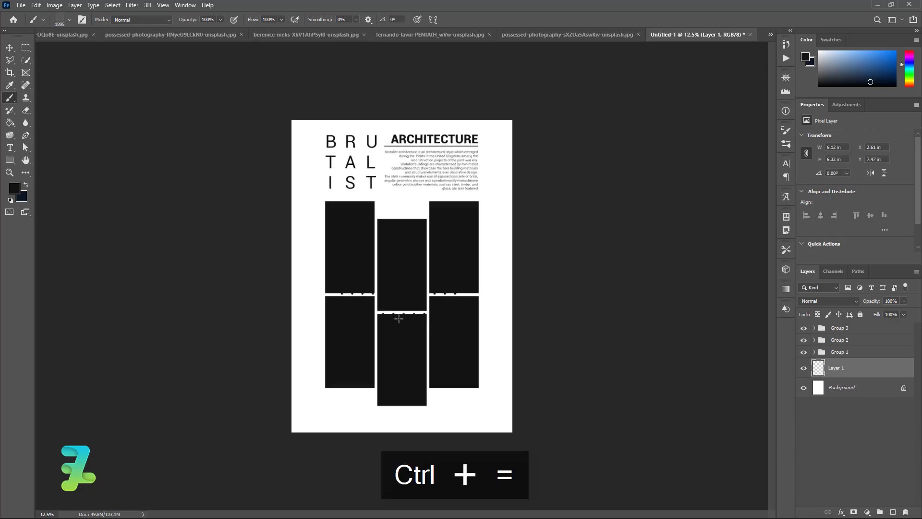
{"action": "key", "text": "ctrl+equal"}
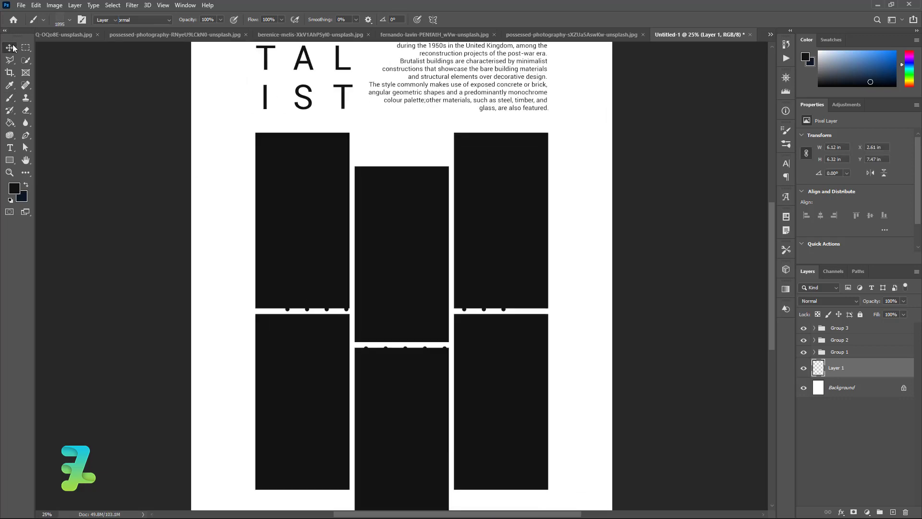
{"action": "key", "text": "v"}
{"action": "mouse_move", "coordinate": [380, 339]}
{"action": "left_mouse_down"}
{"action": "mouse_move", "coordinate": [393, 192]}
{"action": "mouse_move", "coordinate": [315, 178]}
{"action": "mouse_move", "coordinate": [324, 177]}
{"action": "left_mouse_up"}
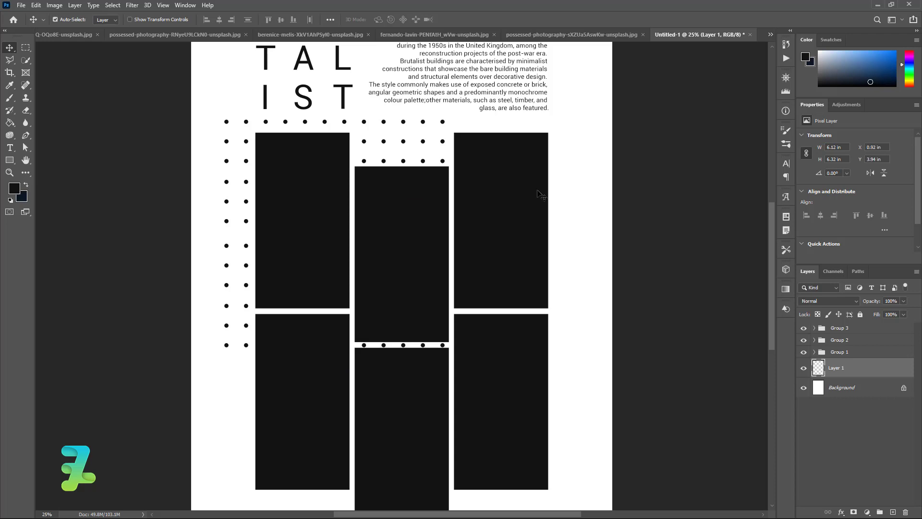
{"action": "mouse_move", "coordinate": [772, 270]}
{"action": "left_mouse_down"}
{"action": "mouse_move", "coordinate": [771, 235]}
{"action": "mouse_move", "coordinate": [773, 302]}
{"action": "left_mouse_up"}
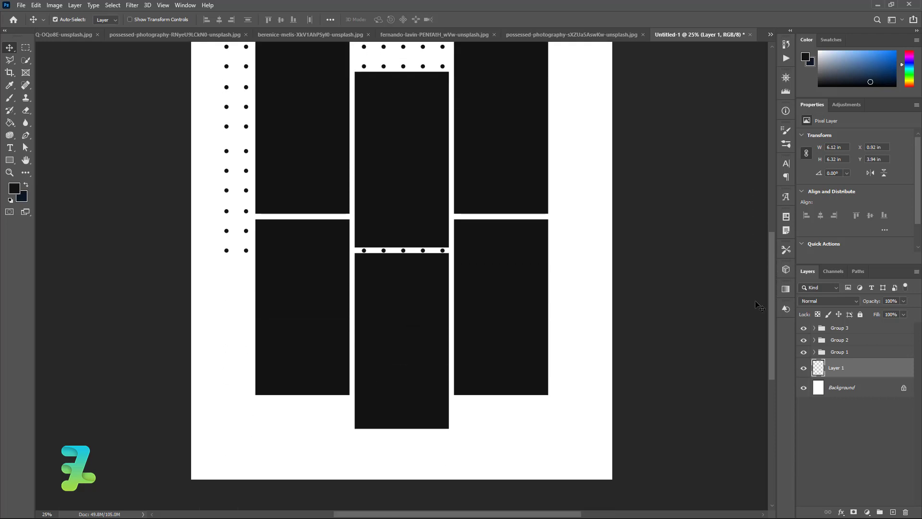
On a new layer, try stamping a striped brush preset, then undo it.
{"action": "left_click", "coordinate": [10, 98]}
{"action": "left_click", "coordinate": [69, 18]}
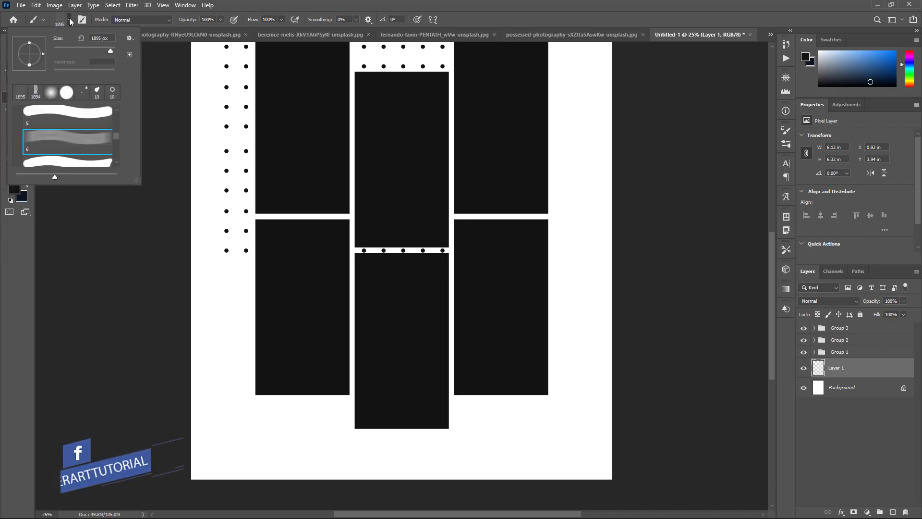
{"action": "left_click_drag", "start_coordinate": [115, 135], "coordinate": [119, 159]}
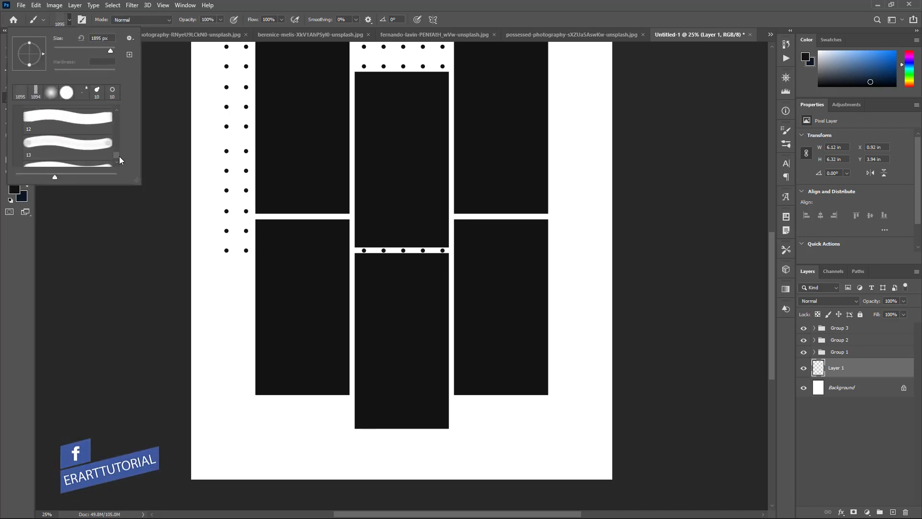
{"action": "left_click", "coordinate": [86, 150]}
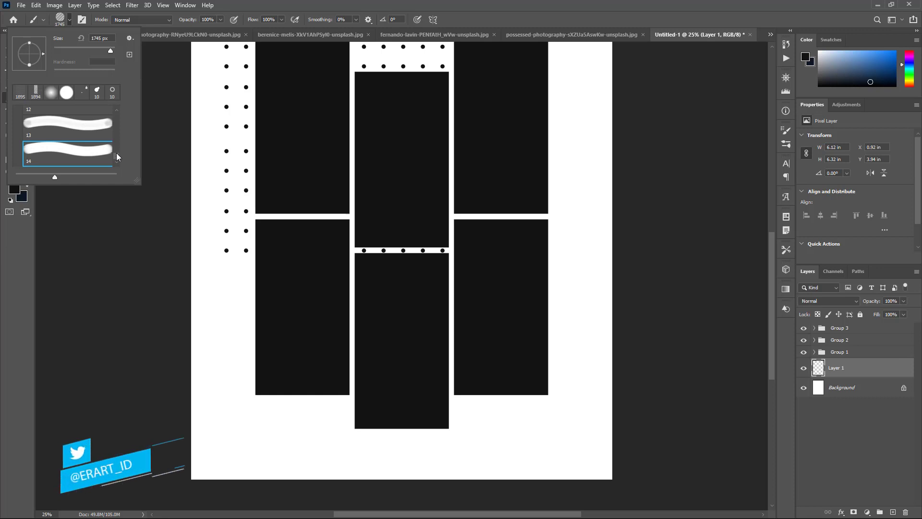
{"action": "left_click", "coordinate": [694, 347]}
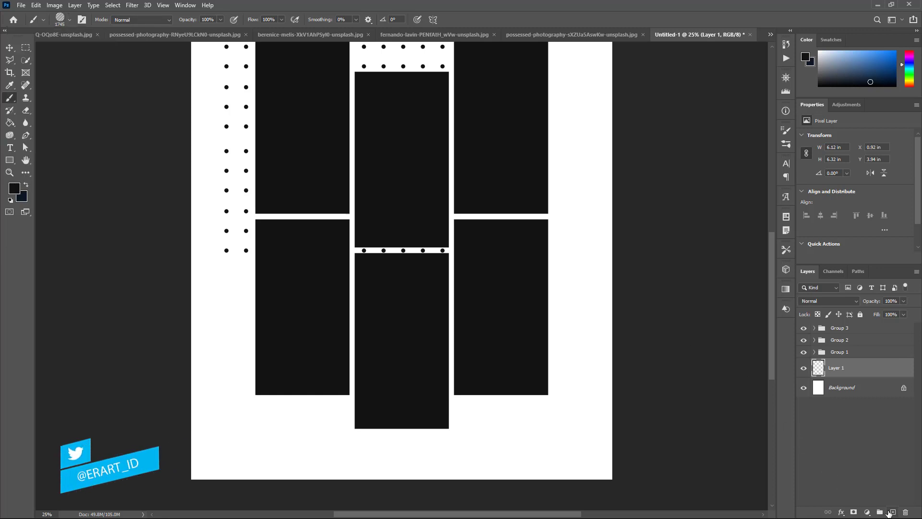
{"action": "left_click", "coordinate": [889, 512]}
{"action": "left_click", "coordinate": [529, 385]}
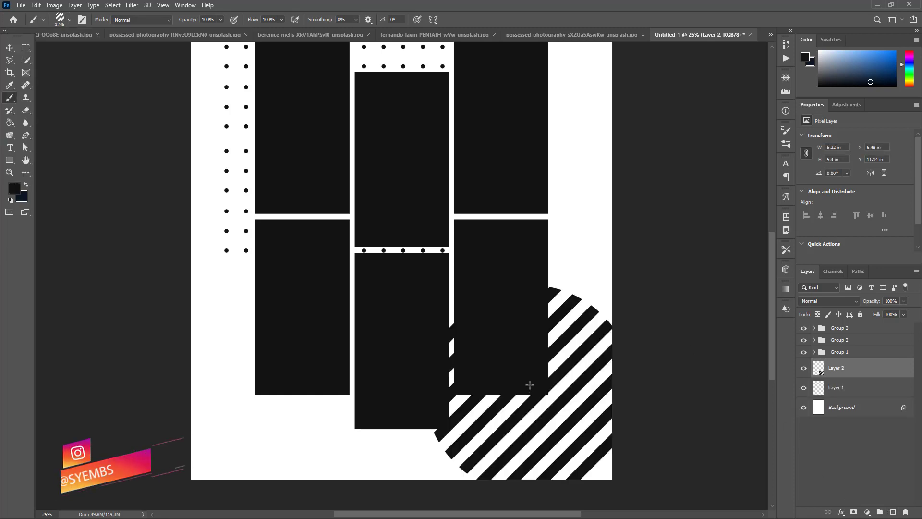
{"action": "key", "text": "ctrl+z"}
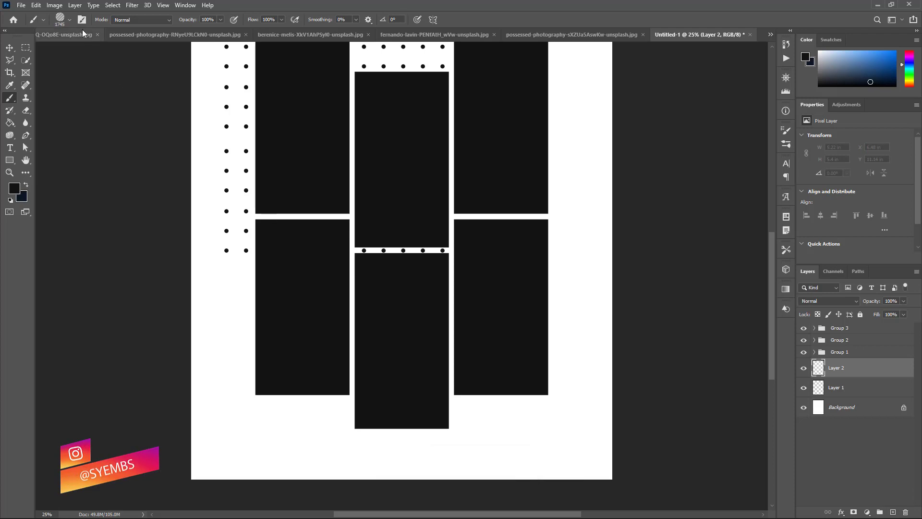
Stamp an oversized patch with a wider stripe preset, then discard its layer.
{"action": "left_click", "coordinate": [69, 20]}
{"action": "left_click", "coordinate": [67, 124]}
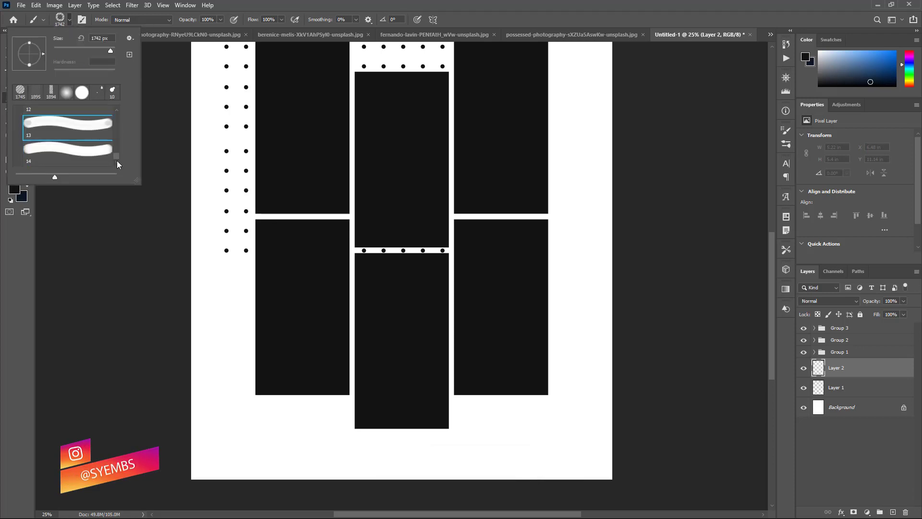
{"action": "scroll", "coordinate": [116, 160], "scroll_direction": "up", "scroll_amount": 2}
{"action": "left_click", "coordinate": [87, 135]}
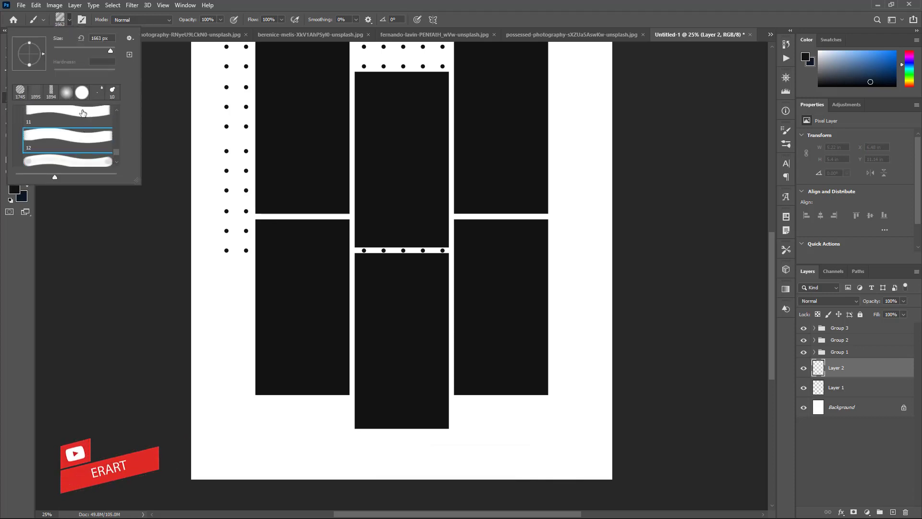
{"action": "left_click", "coordinate": [83, 113]}
{"action": "left_click", "coordinate": [71, 19]}
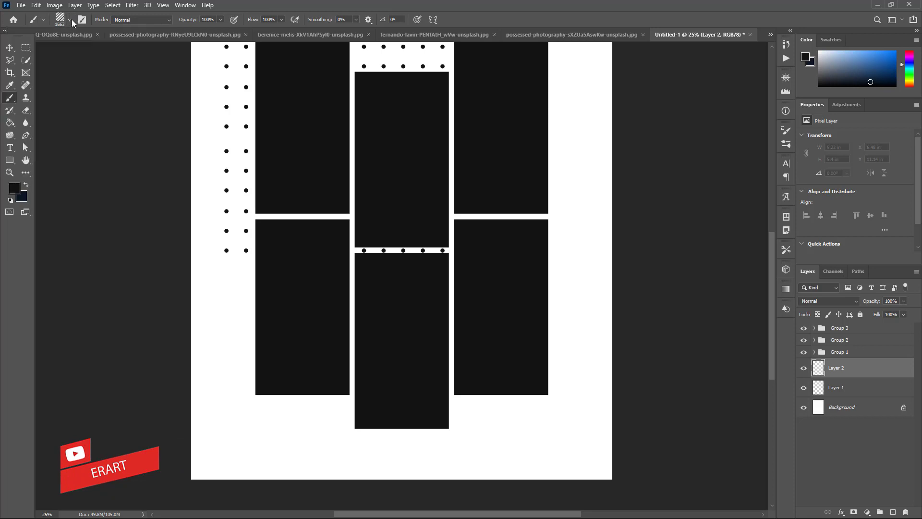
{"action": "left_click", "coordinate": [501, 410]}
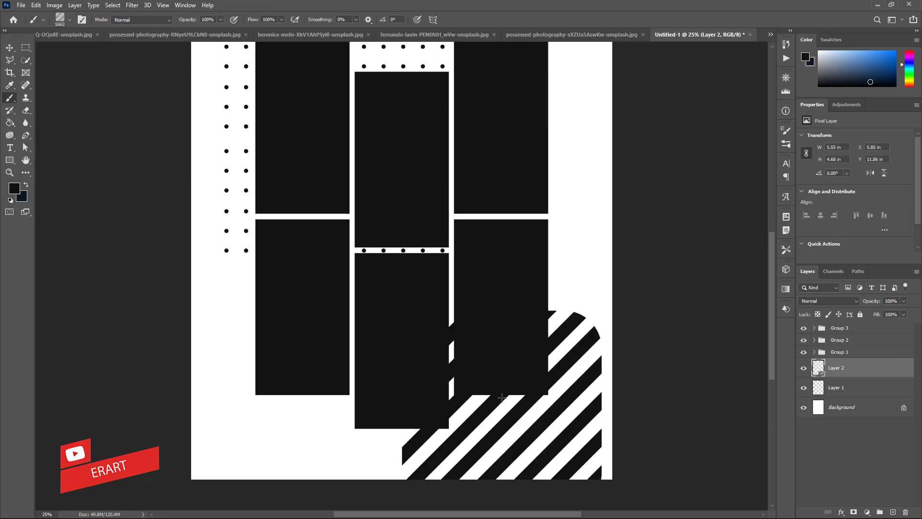
{"action": "key", "text": "v"}
{"action": "key", "text": "ctrl+t"}
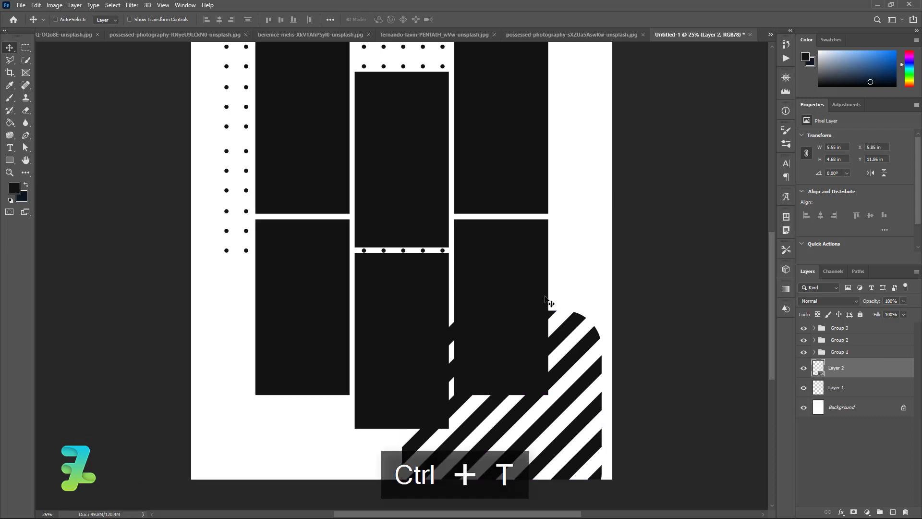
{"action": "left_click_drag", "start_coordinate": [602, 312], "coordinate": [547, 357]}
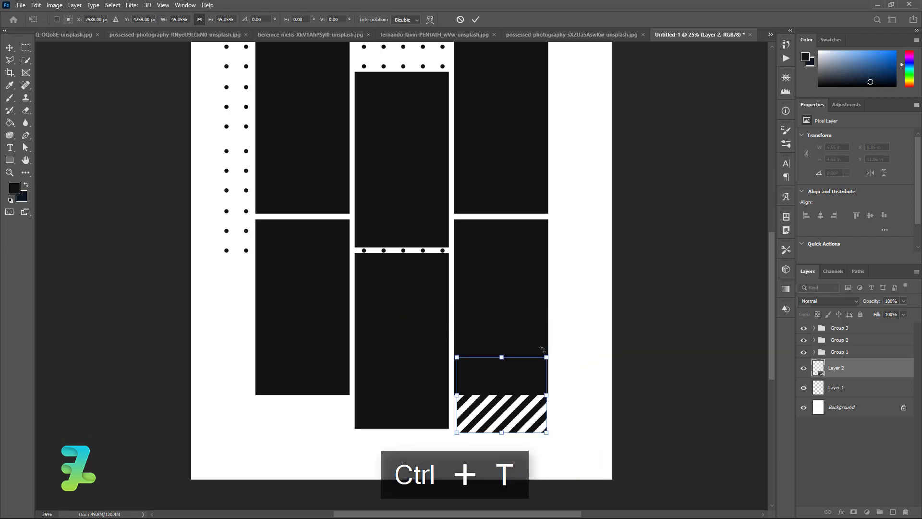
{"action": "key", "text": "ctrl+z"}
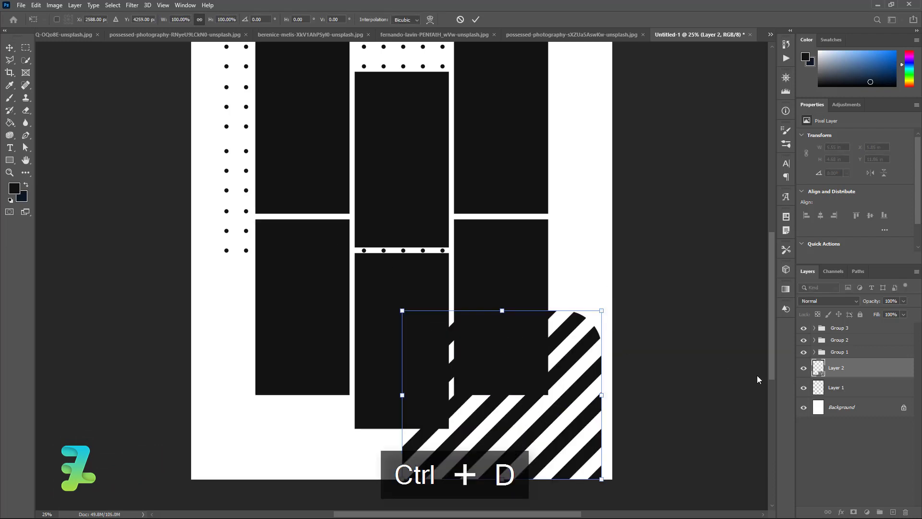
{"action": "key", "text": "Return"}
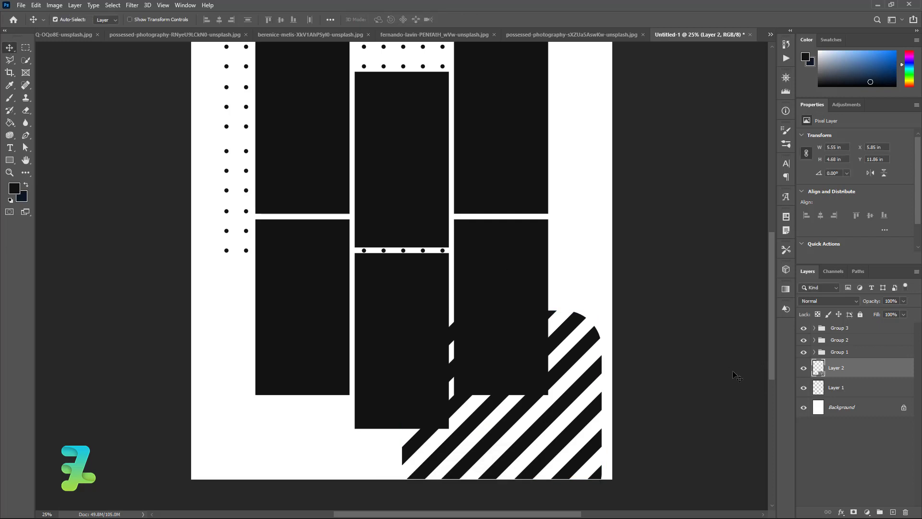
{"action": "left_click_drag", "start_coordinate": [836, 368], "coordinate": [903, 510]}
On a fresh layer, stamp a 243 px striped patch below the lower-right frame.
{"action": "left_click", "coordinate": [894, 512]}
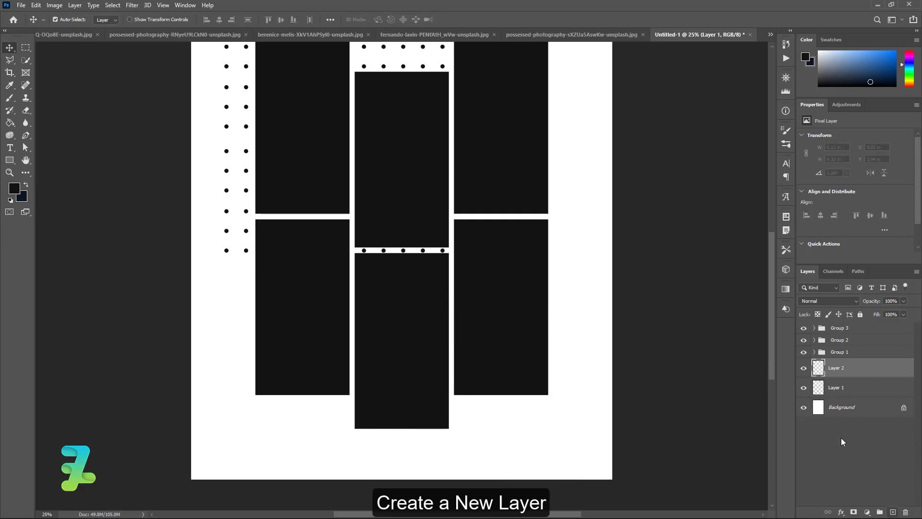
{"action": "left_click", "coordinate": [11, 99]}
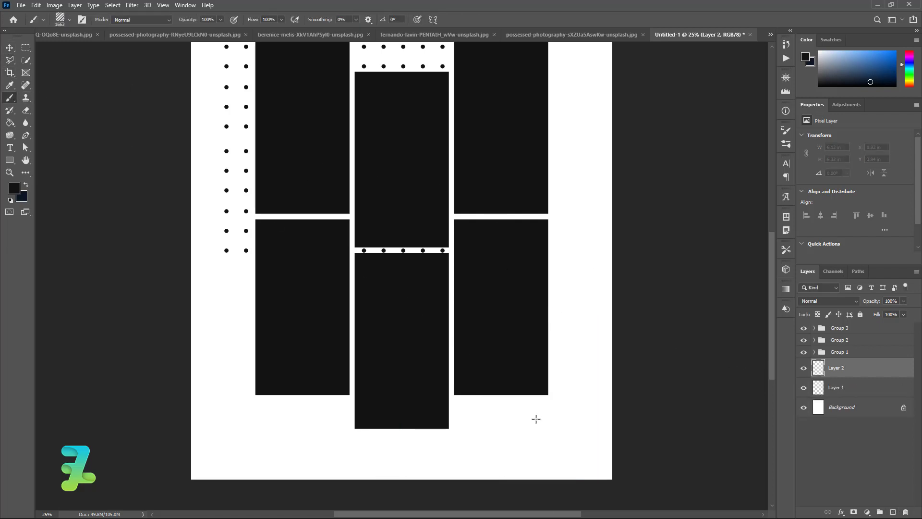
{"action": "left_click", "coordinate": [70, 21]}
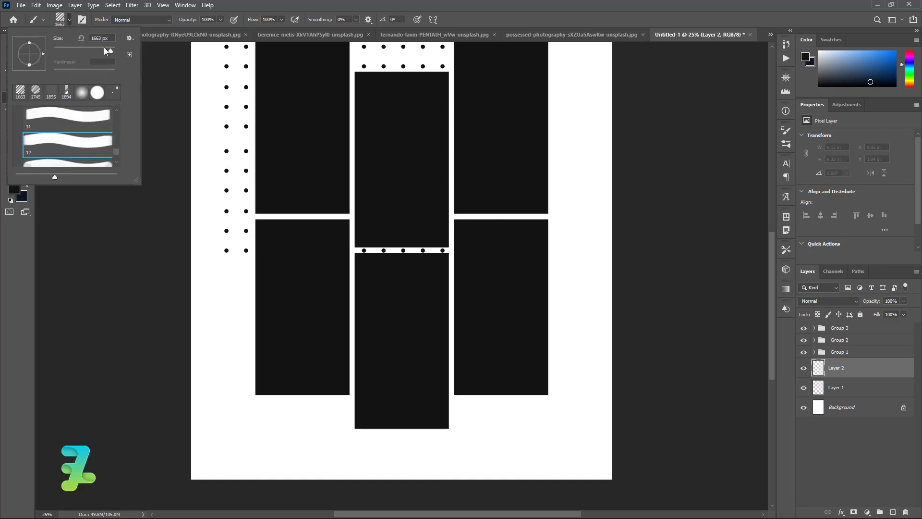
{"action": "left_click_drag", "start_coordinate": [107, 48], "coordinate": [102, 48]}
{"action": "left_click", "coordinate": [70, 21]}
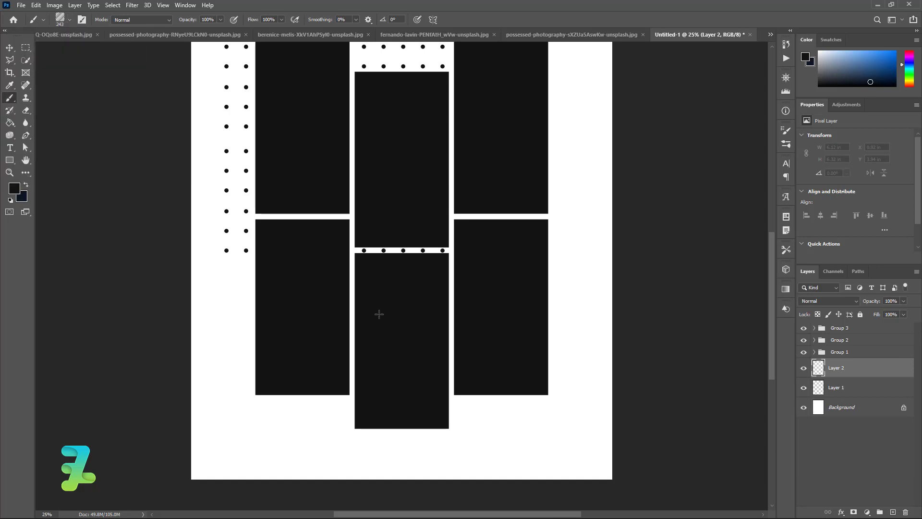
{"action": "left_click", "coordinate": [501, 400]}
Scale the striped patch up about 418% and snap it behind the lower-right frame.
{"action": "left_click", "coordinate": [7, 47]}
{"action": "key", "text": "ctrl+t"}
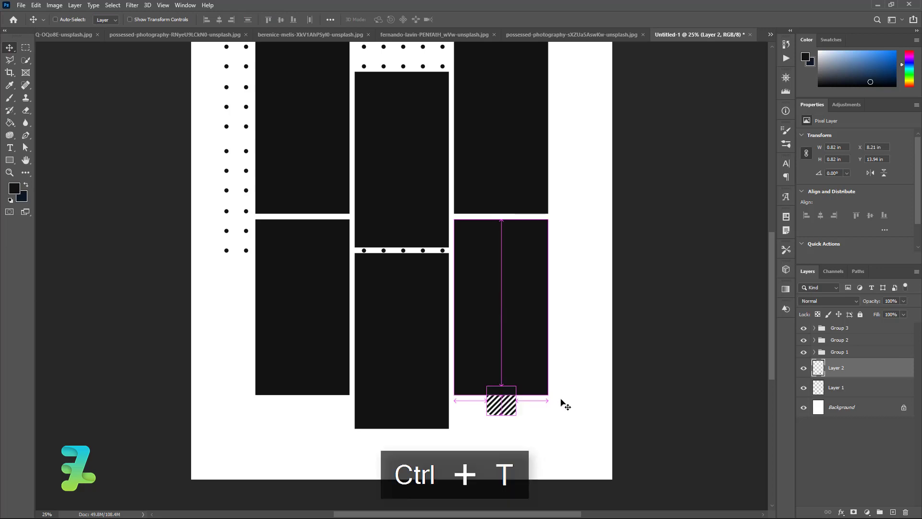
{"action": "mouse_move", "coordinate": [517, 384]}
{"action": "left_mouse_down"}
{"action": "mouse_move", "coordinate": [554, 368]}
{"action": "mouse_move", "coordinate": [584, 340]}
{"action": "left_mouse_up"}
{"action": "left_click_drag", "start_coordinate": [487, 397], "coordinate": [494, 364]}
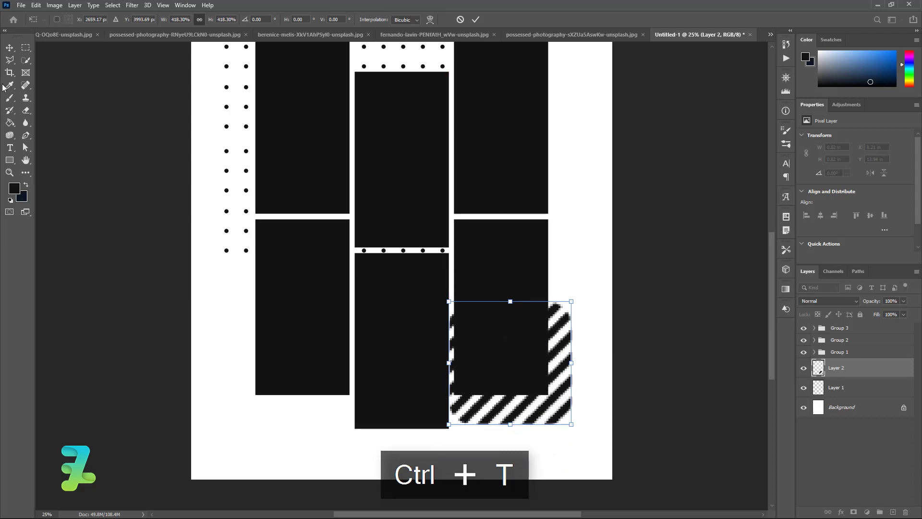
{"action": "left_click", "coordinate": [9, 50]}
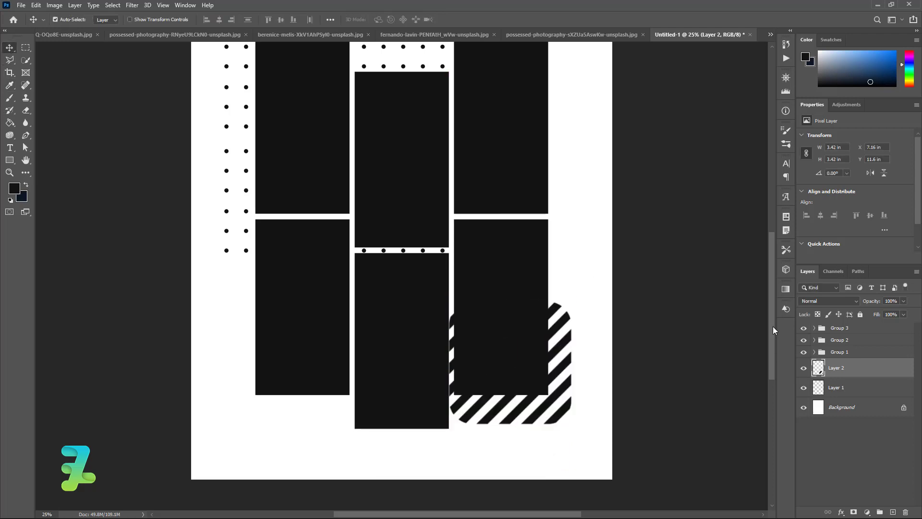
{"action": "left_click_drag", "start_coordinate": [774, 329], "coordinate": [773, 283]}
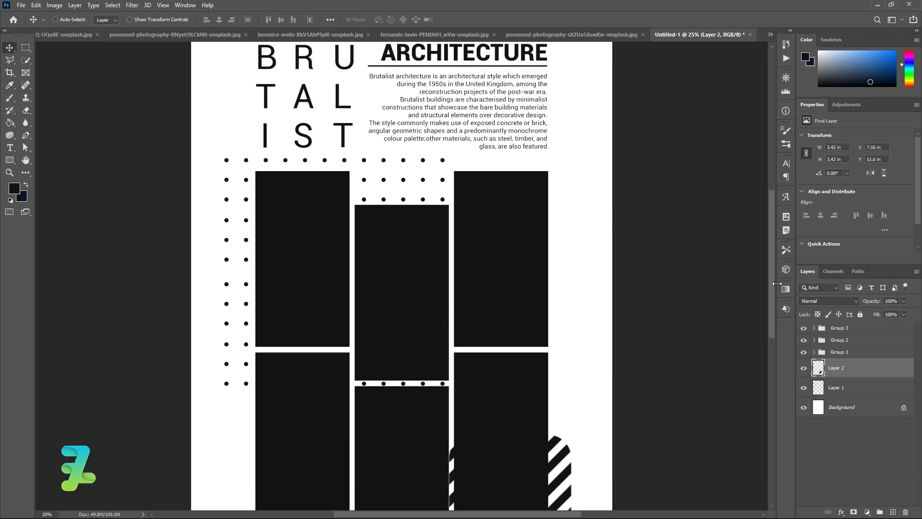
{"action": "key", "text": "ctrl+minus"}
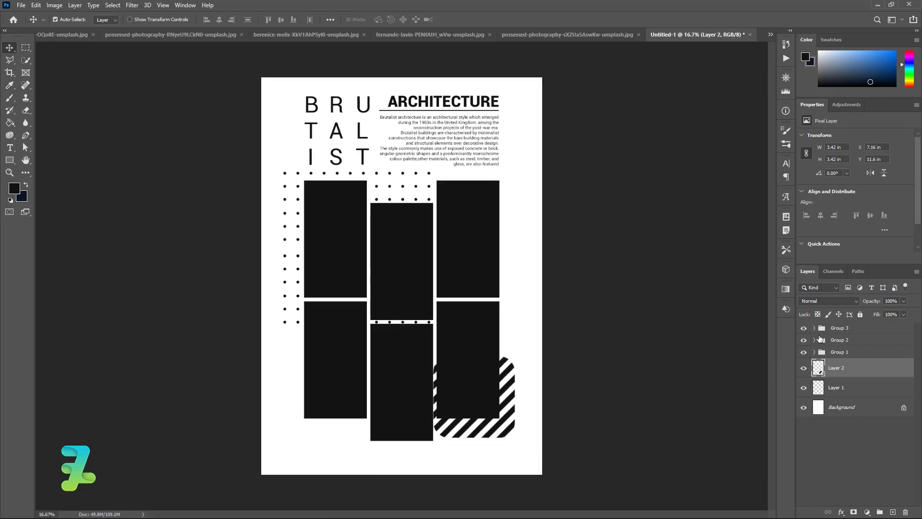
Group Layer 1 through Group 3 and centre the group vertically and horizontally on the canvas.
{"action": "left_click", "coordinate": [859, 389]}
{"action": "left_click", "coordinate": [850, 330], "text": "shift"}
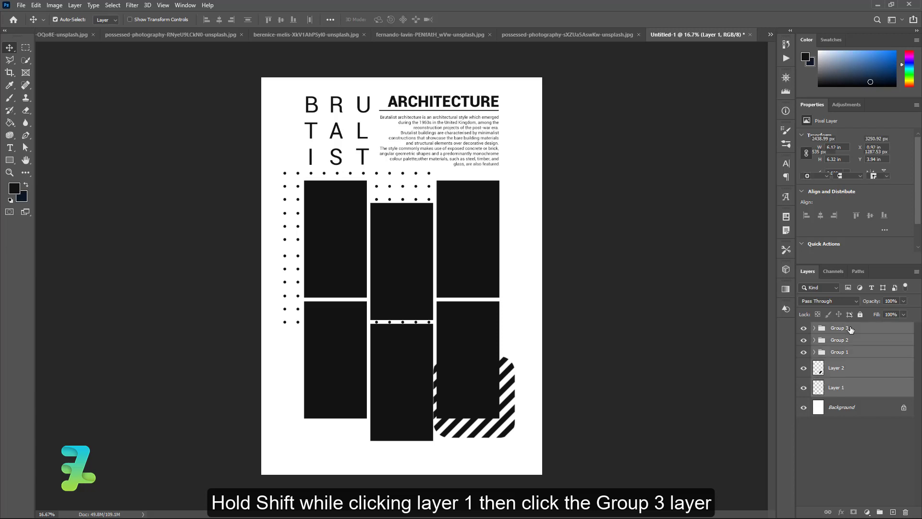
{"action": "key", "text": "ctrl+g"}
{"action": "key", "text": "ctrl+a"}
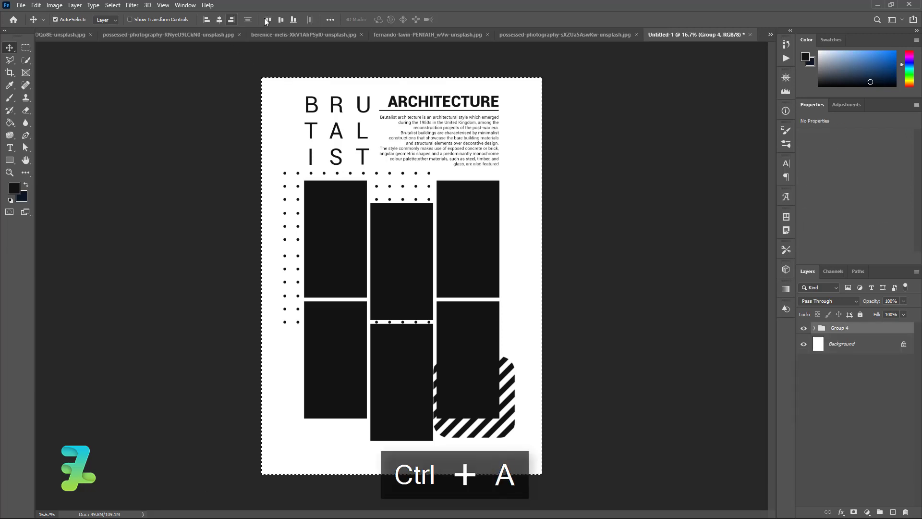
{"action": "left_click", "coordinate": [281, 19]}
{"action": "left_click", "coordinate": [225, 19]}
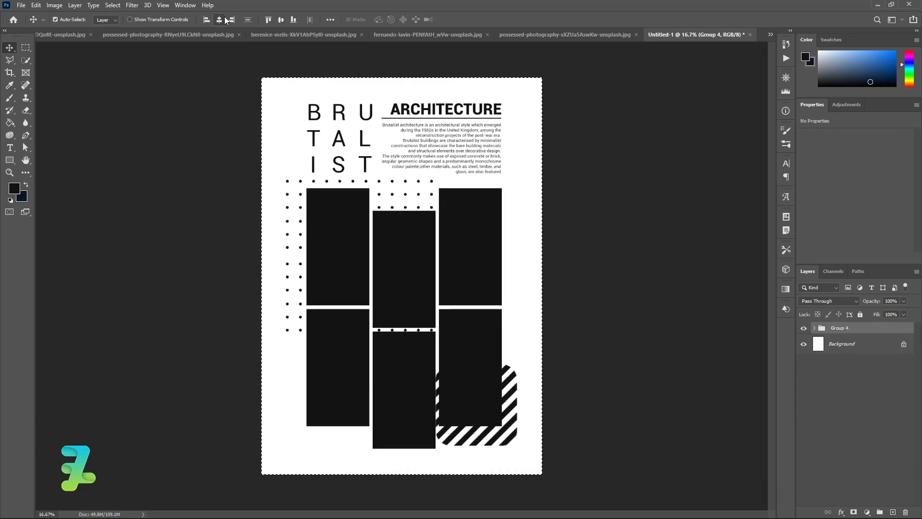
{"action": "key", "text": "ctrl"}
{"action": "key", "text": "ctrl+d"}
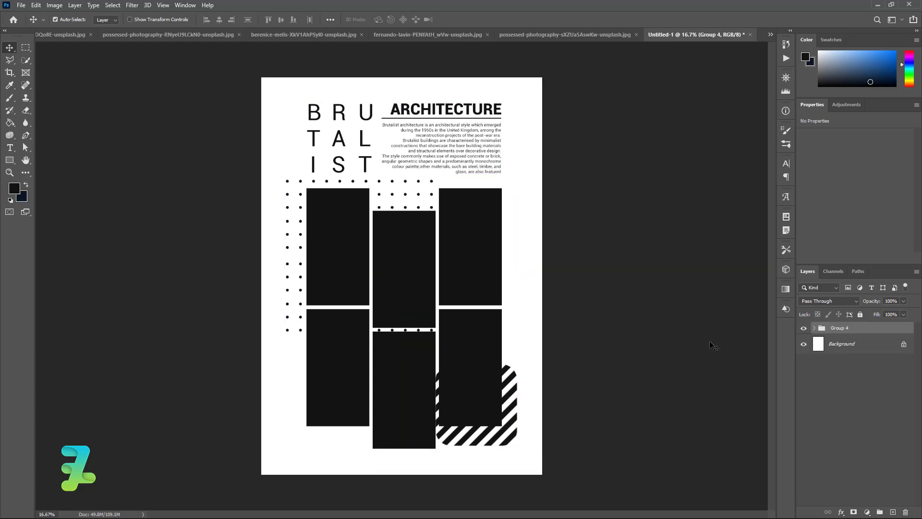
{"action": "left_click", "coordinate": [393, 255]}
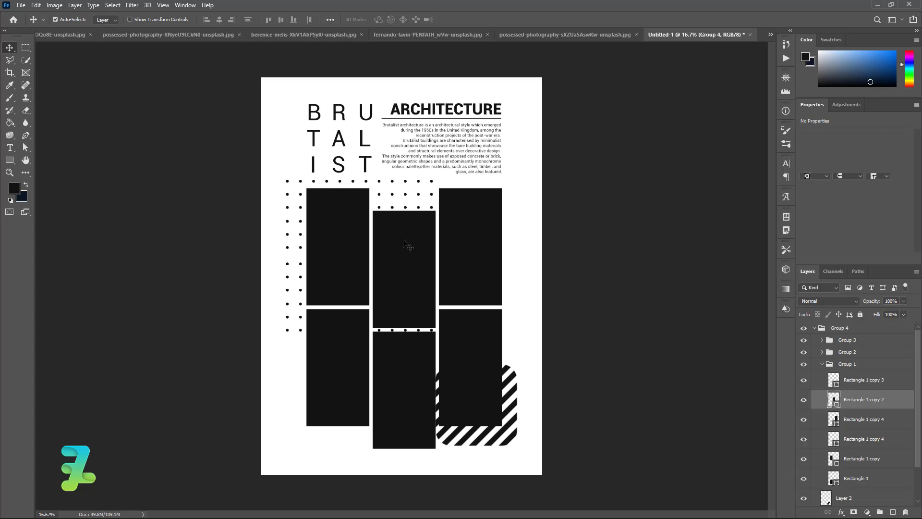
Float the angled grey building photo and drag it onto the poster as a new layer.
{"action": "left_click", "coordinate": [503, 35]}
{"action": "right_click", "coordinate": [502, 36]}
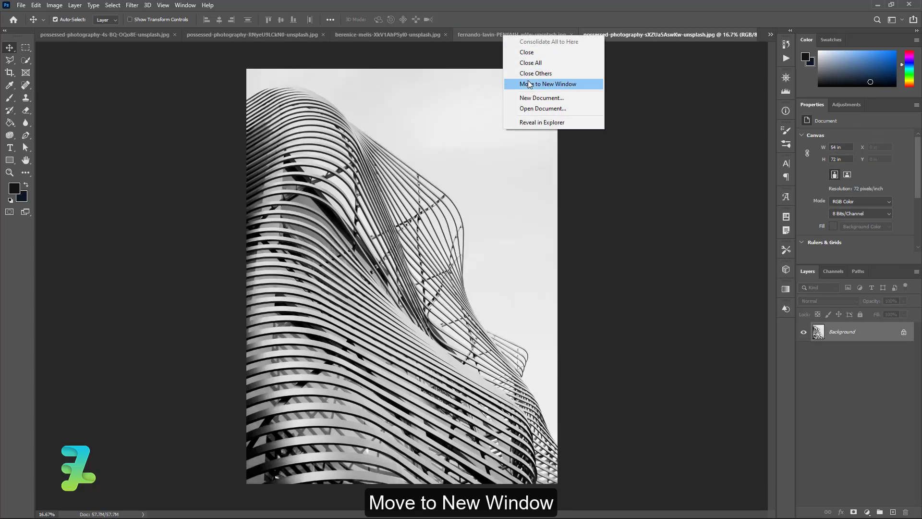
{"action": "left_click", "coordinate": [529, 84]}
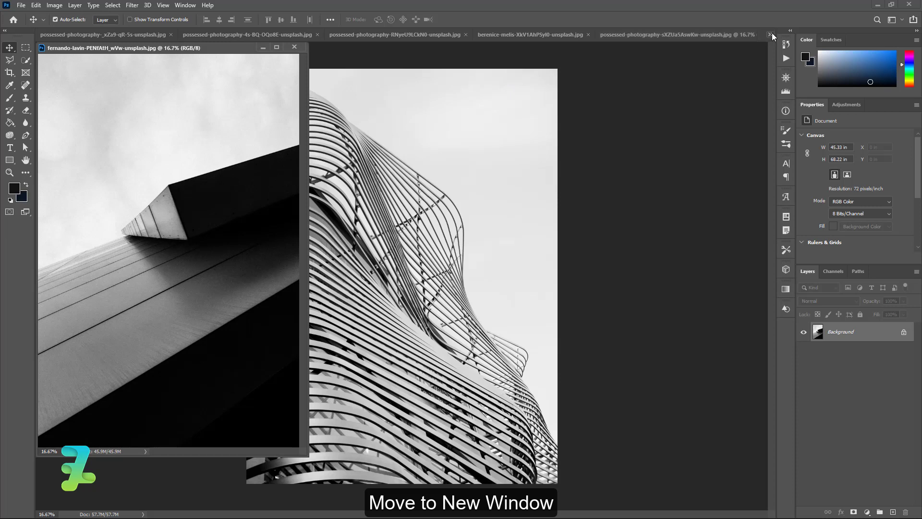
{"action": "left_click", "coordinate": [770, 34]}
{"action": "left_click", "coordinate": [642, 91]}
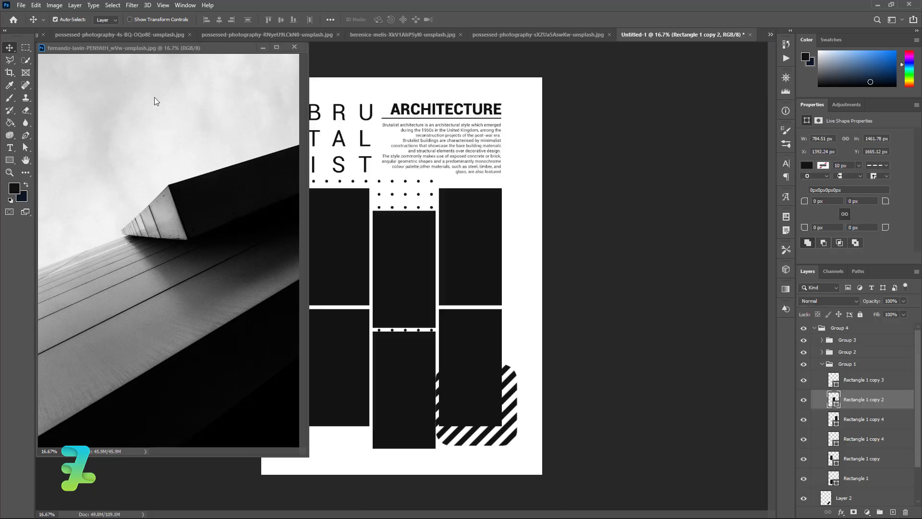
{"action": "left_click_drag", "start_coordinate": [132, 125], "coordinate": [327, 238]}
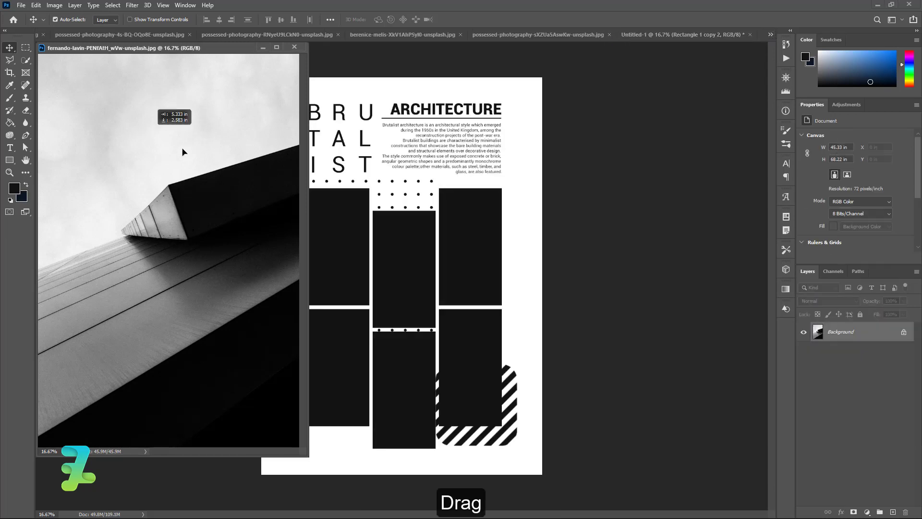
{"action": "left_click_drag", "start_coordinate": [372, 262], "coordinate": [372, 262]}
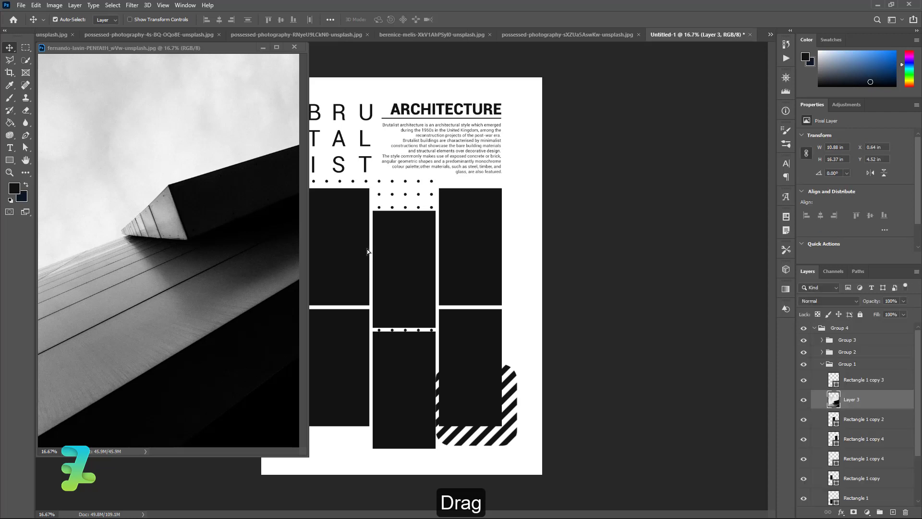
Clip the angled photo to the bottom-middle frame and scale it down to about 34%.
{"action": "left_click", "coordinate": [298, 48]}
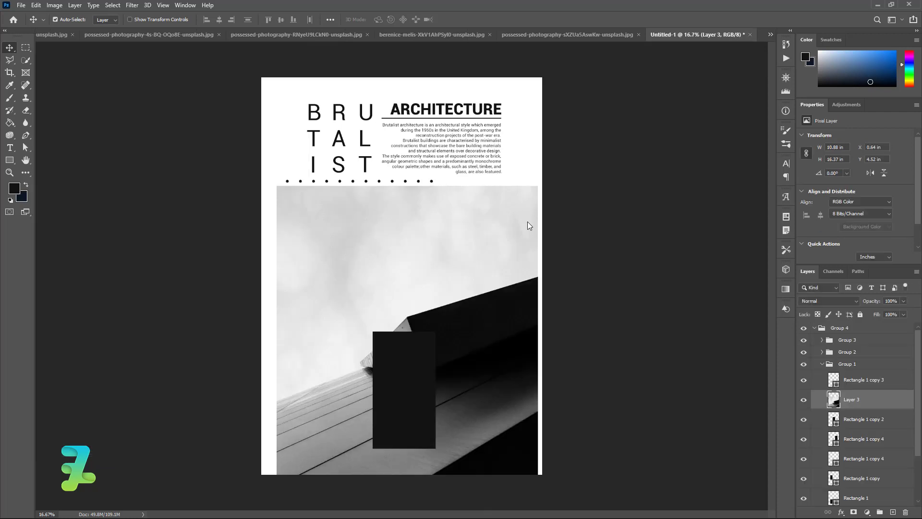
{"action": "left_click_drag", "start_coordinate": [842, 398], "coordinate": [846, 377]}
{"action": "right_click", "coordinate": [846, 379]}
{"action": "left_click", "coordinate": [814, 296]}
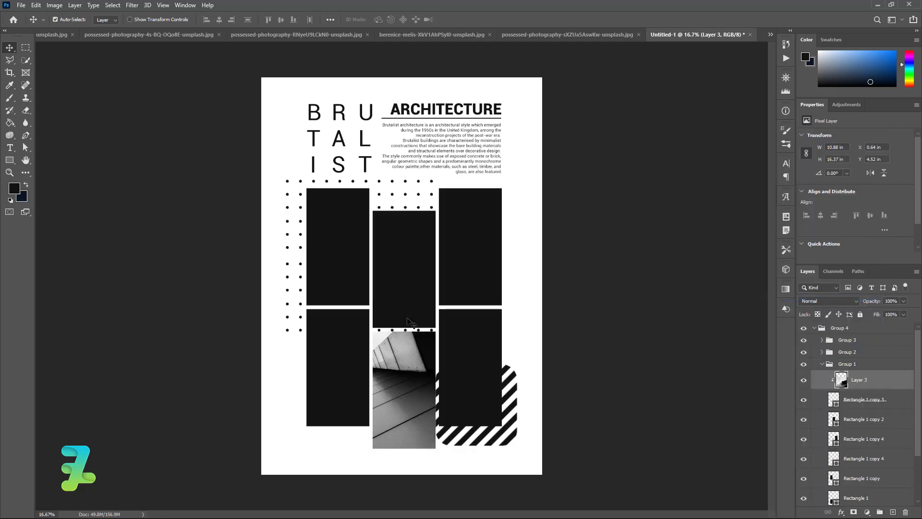
{"action": "key", "text": "ctrl+t"}
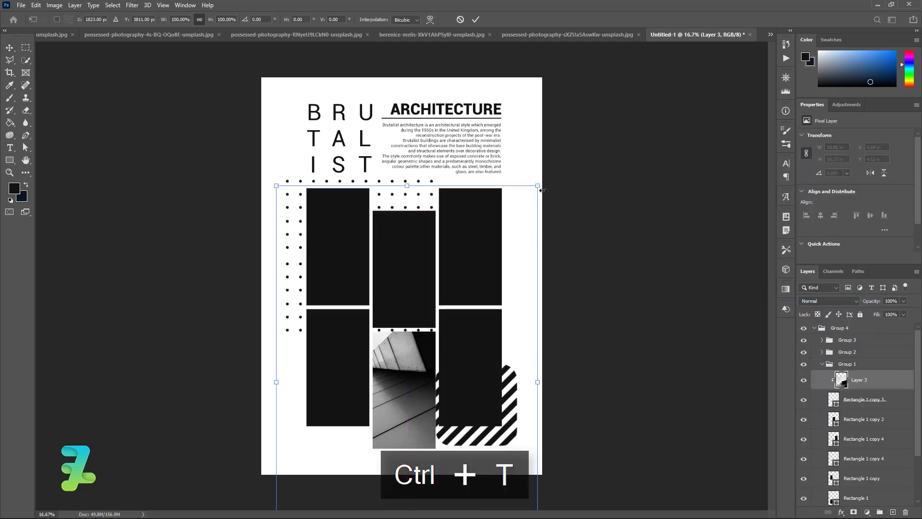
{"action": "left_click_drag", "start_coordinate": [543, 191], "coordinate": [452, 313]}
{"action": "left_click_drag", "start_coordinate": [406, 337], "coordinate": [400, 344]}
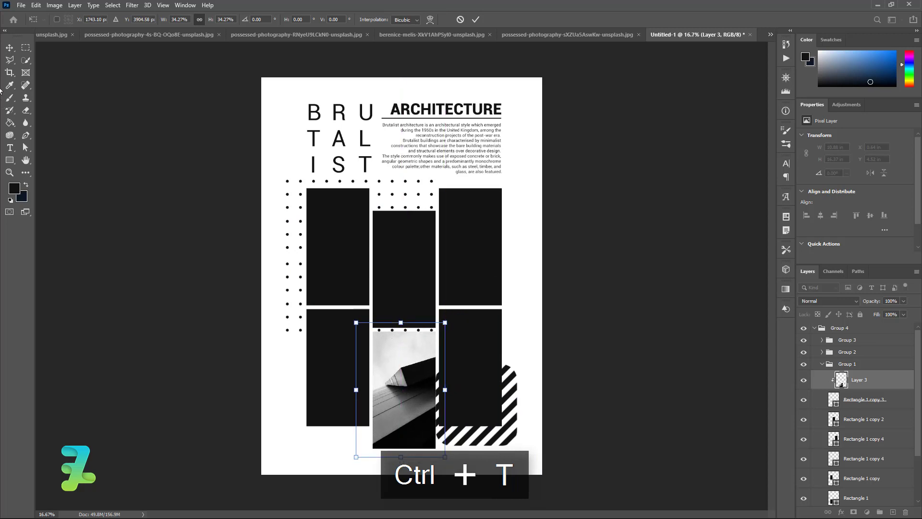
{"action": "left_click", "coordinate": [11, 48]}
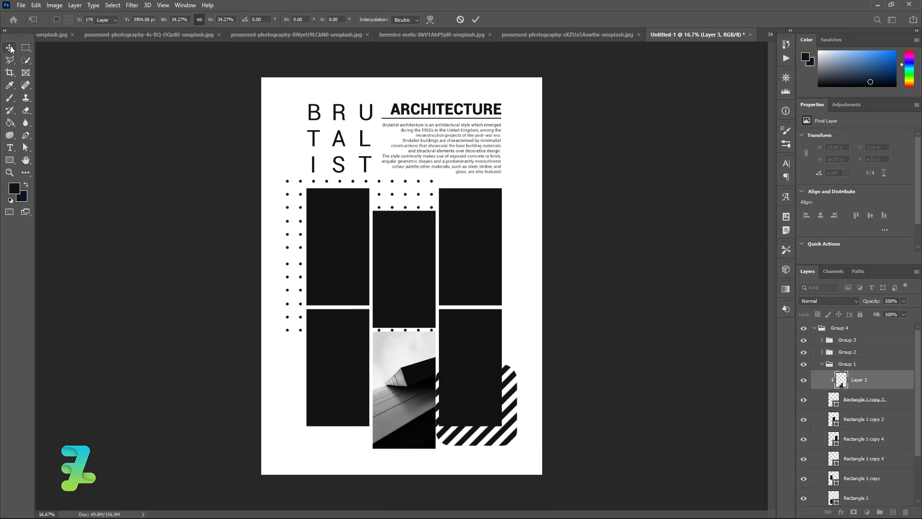
{"action": "left_click", "coordinate": [532, 39]}
Bring the curving striped-building photo onto the poster as a new layer.
{"action": "right_click", "coordinate": [619, 37]}
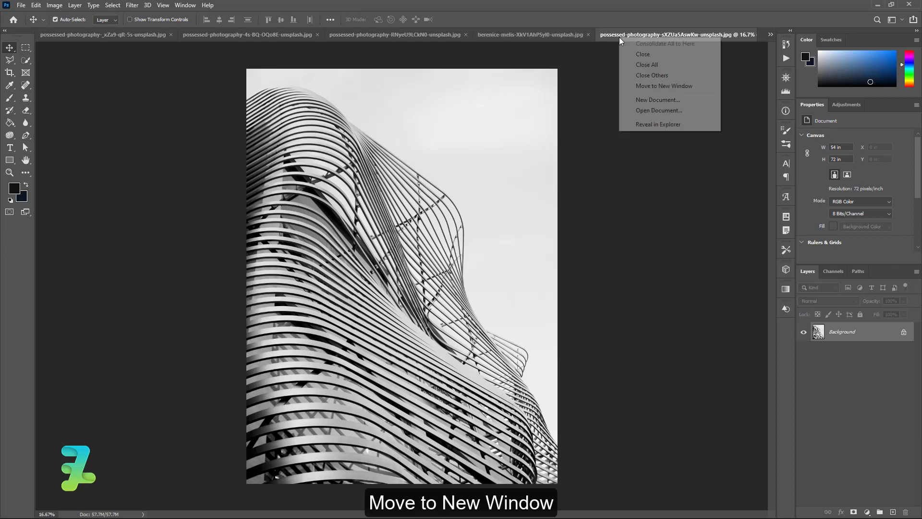
{"action": "left_click", "coordinate": [644, 88]}
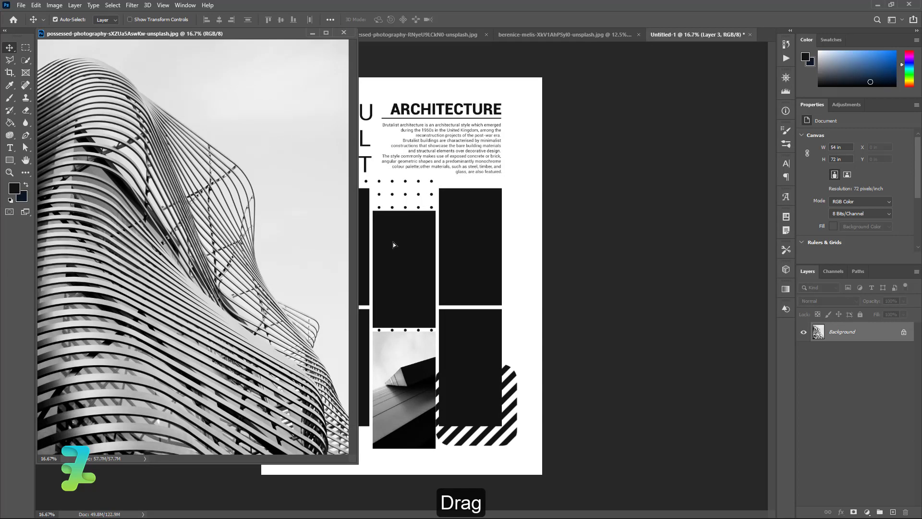
{"action": "left_click_drag", "start_coordinate": [393, 242], "coordinate": [388, 227]}
{"action": "left_click", "coordinate": [343, 32]}
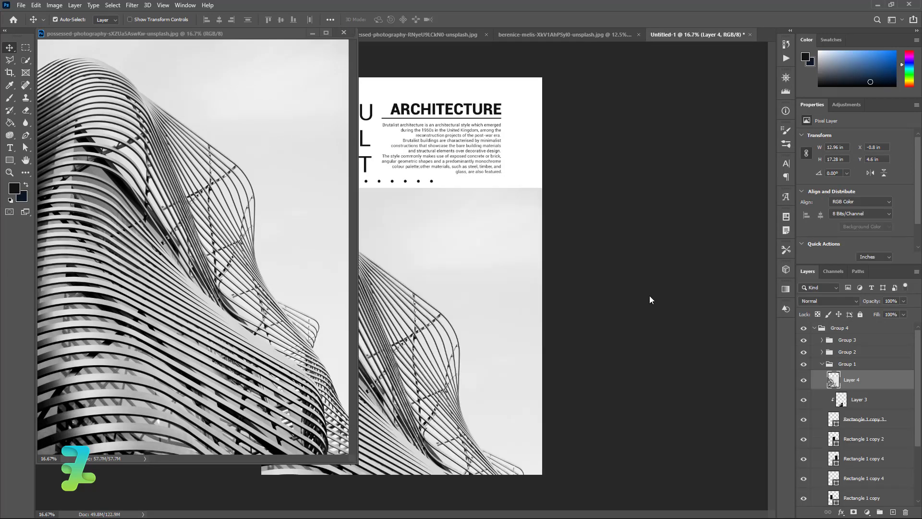
Clip Layer 4 to its rectangle and shrink it into the upper middle frame.
{"action": "left_click_drag", "start_coordinate": [832, 382], "coordinate": [841, 430]}
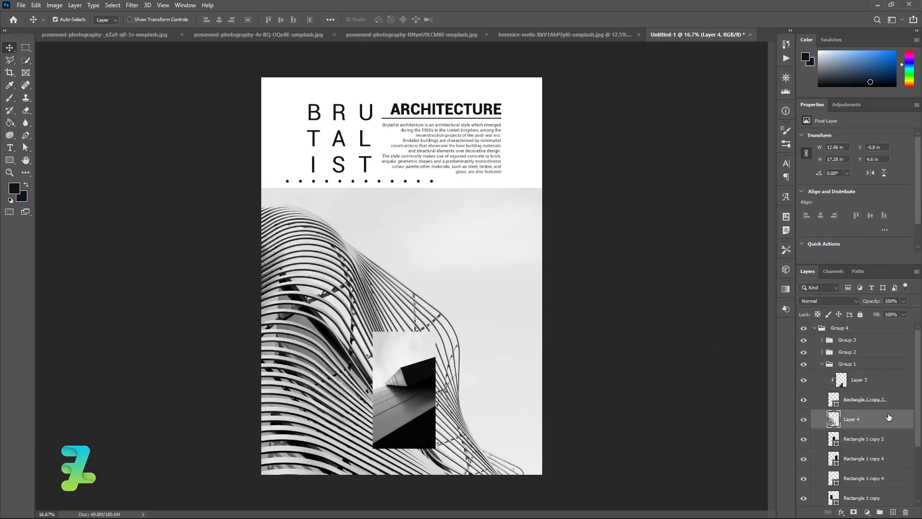
{"action": "right_click", "coordinate": [890, 418]}
{"action": "left_click", "coordinate": [825, 190]}
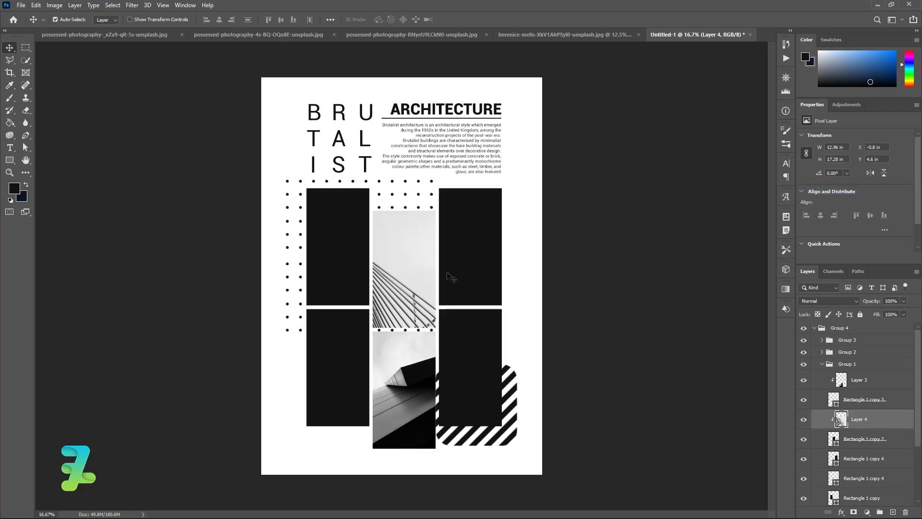
{"action": "key", "text": "ctrl+t"}
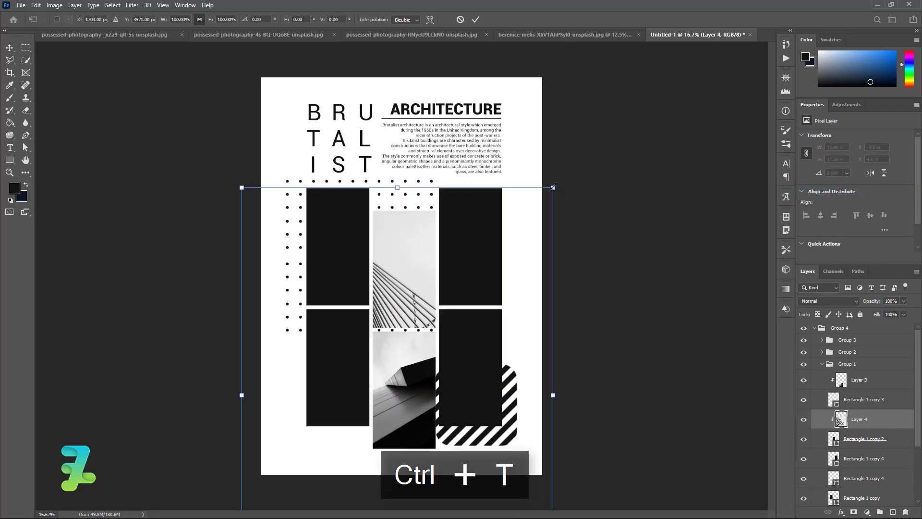
{"action": "mouse_move", "coordinate": [554, 185]}
{"action": "left_mouse_down"}
{"action": "mouse_move", "coordinate": [435, 333]}
{"action": "mouse_move", "coordinate": [416, 289]}
{"action": "mouse_move", "coordinate": [454, 332]}
{"action": "left_mouse_up"}
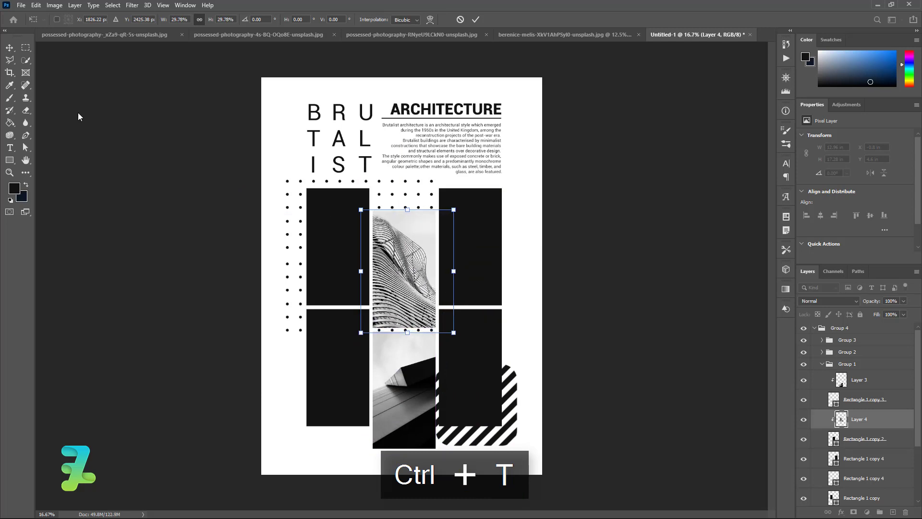
{"action": "left_click", "coordinate": [9, 47]}
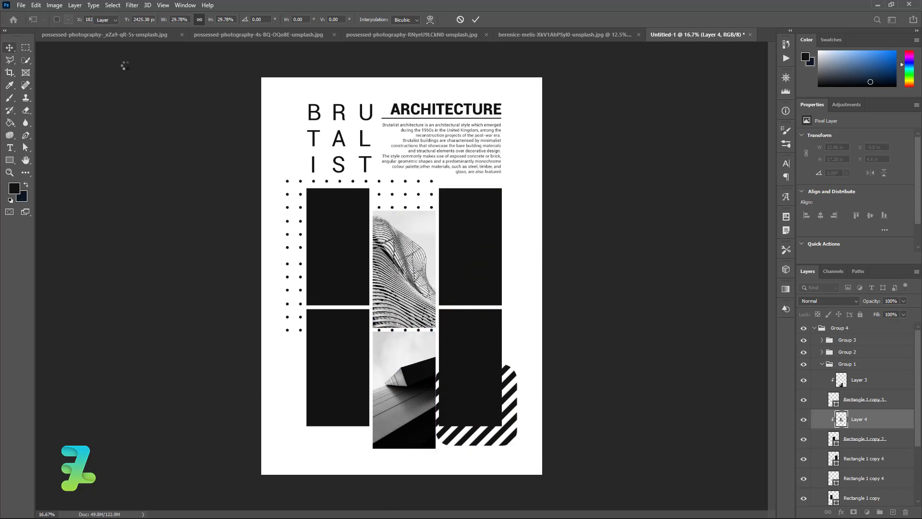
Bring the berenice-melis balcony building photo onto the poster as a new layer.
{"action": "left_click", "coordinate": [520, 33]}
{"action": "right_click", "coordinate": [520, 33]}
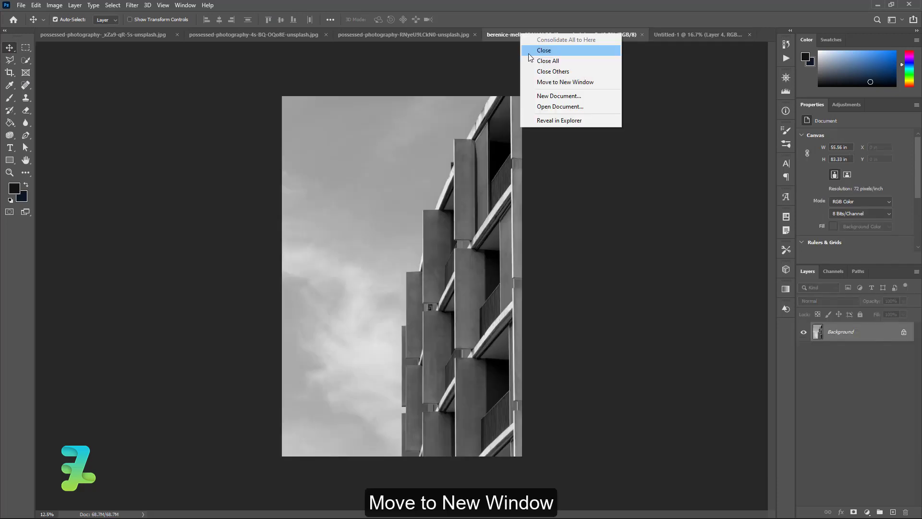
{"action": "left_click", "coordinate": [536, 85]}
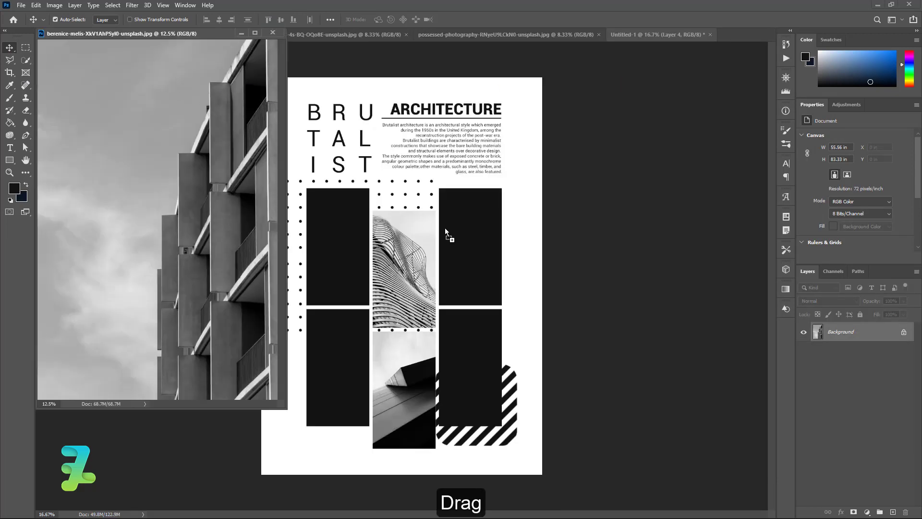
{"action": "left_click_drag", "start_coordinate": [445, 228], "coordinate": [447, 211]}
{"action": "left_click", "coordinate": [273, 32]}
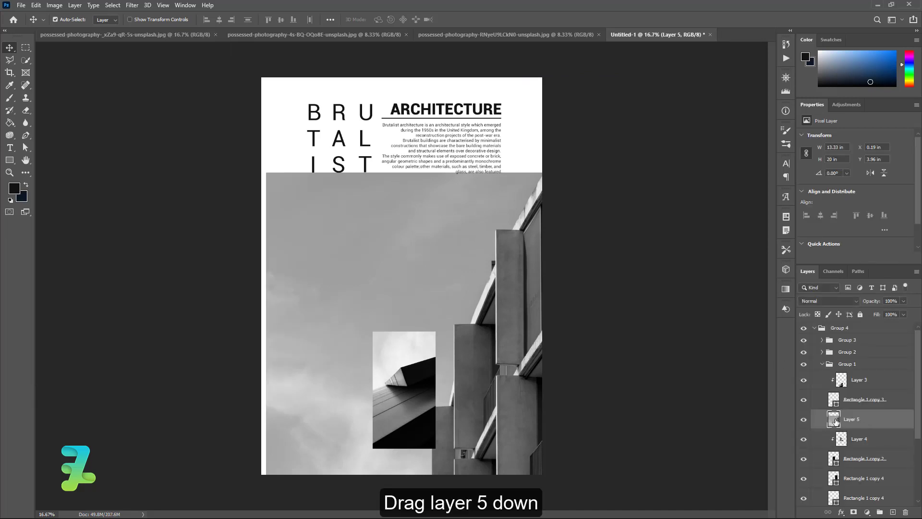
Clip Layer 5 to the upper right frame and resize it to fit.
{"action": "left_click_drag", "start_coordinate": [865, 424], "coordinate": [889, 464]}
{"action": "right_click", "coordinate": [889, 464]}
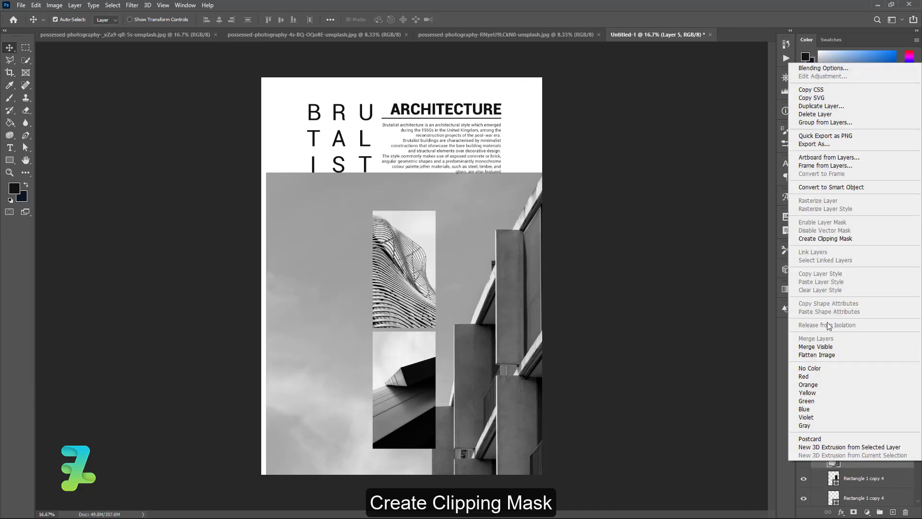
{"action": "left_click", "coordinate": [831, 239]}
{"action": "key", "text": "ctrl+t"}
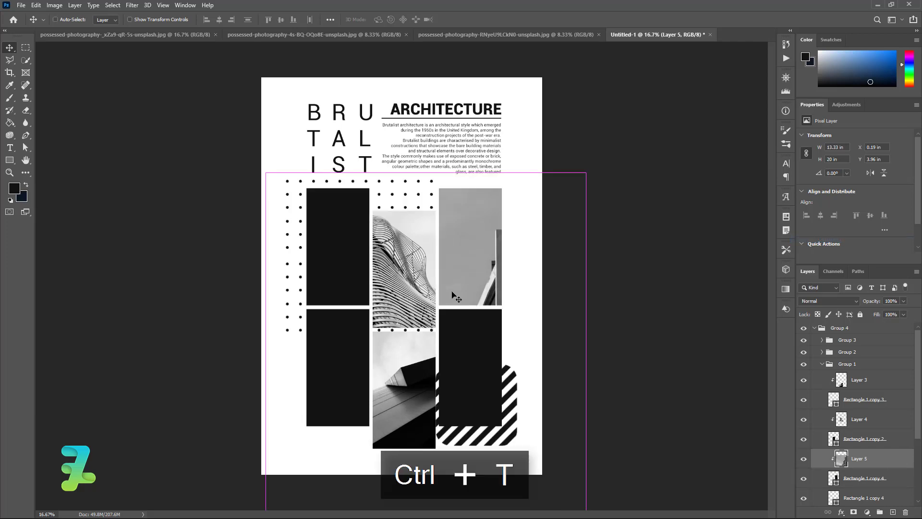
{"action": "mouse_move", "coordinate": [266, 174]}
{"action": "left_mouse_down"}
{"action": "mouse_move", "coordinate": [383, 350]}
{"action": "mouse_move", "coordinate": [443, 213]}
{"action": "left_mouse_up"}
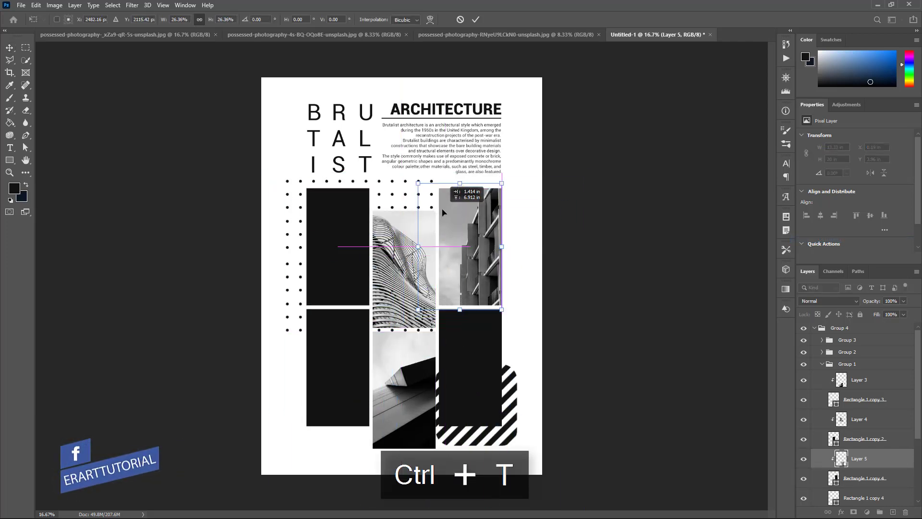
{"action": "left_click_drag", "start_coordinate": [418, 310], "coordinate": [419, 308]}
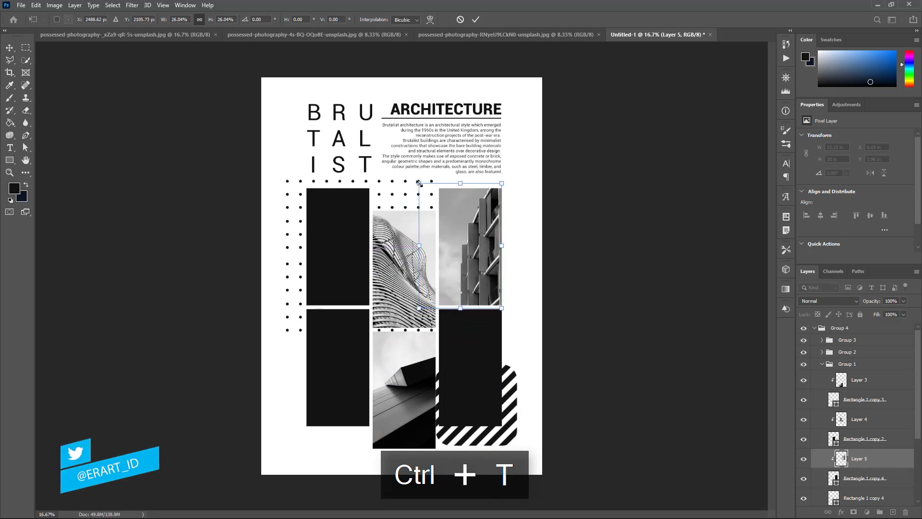
{"action": "left_click_drag", "start_coordinate": [420, 183], "coordinate": [421, 186]}
{"action": "left_click", "coordinate": [10, 50]}
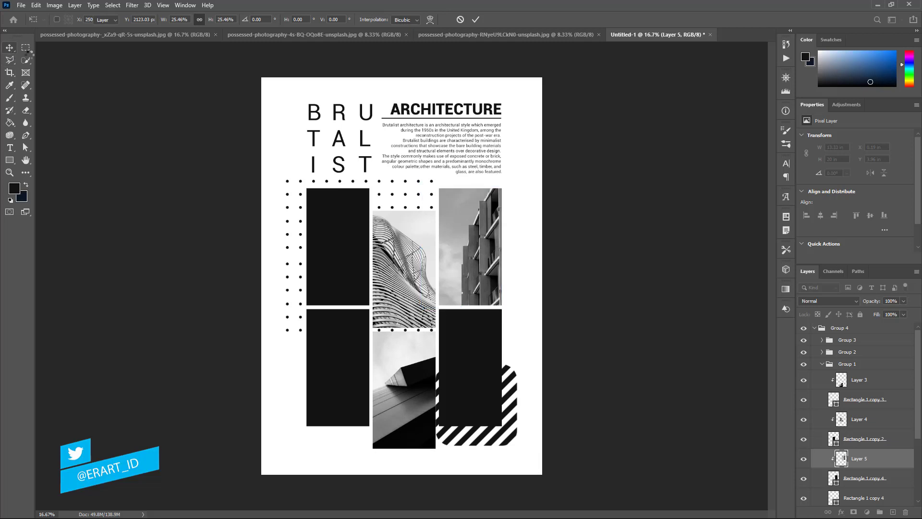
Float the upward-looking glass-tower photo and drop it onto Untitled-1 as a new layer.
{"action": "left_click", "coordinate": [433, 37]}
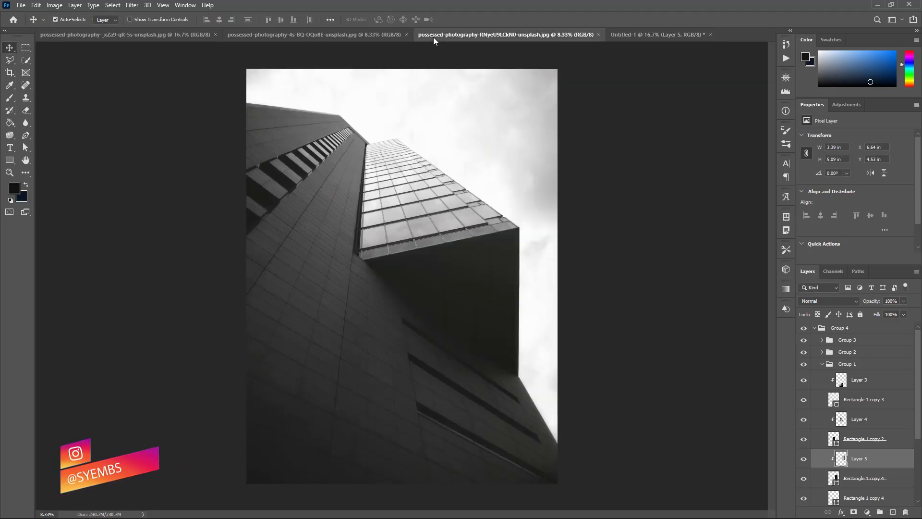
{"action": "right_click", "coordinate": [433, 36]}
{"action": "left_click", "coordinate": [478, 86]}
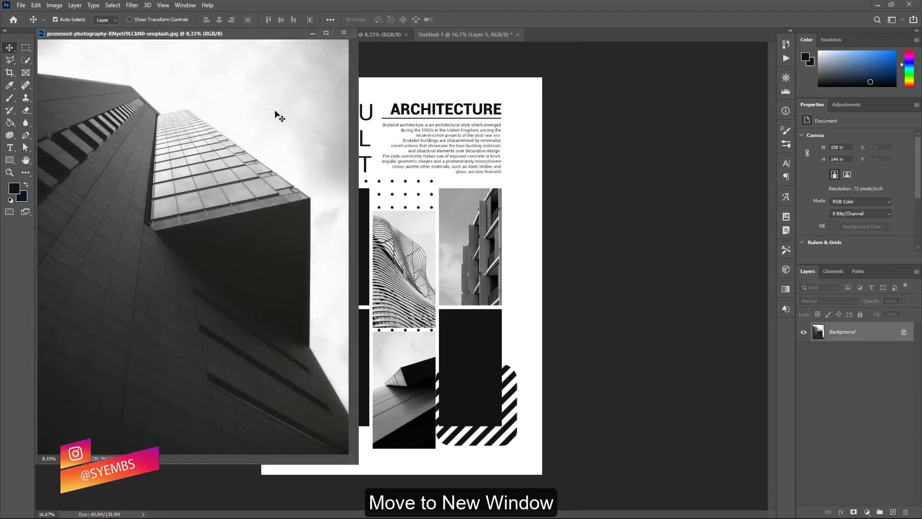
{"action": "left_click_drag", "start_coordinate": [288, 151], "coordinate": [349, 179]}
{"action": "left_click_drag", "start_coordinate": [403, 204], "coordinate": [404, 205]}
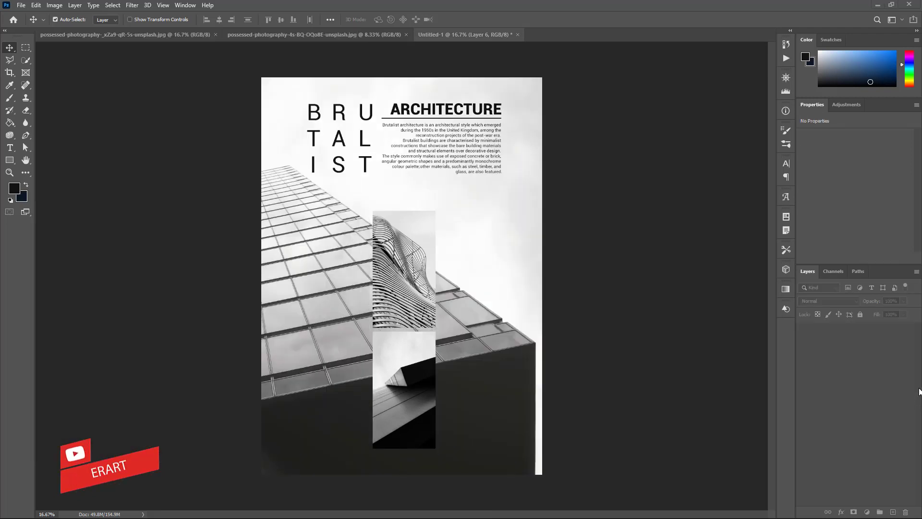
{"action": "scroll", "coordinate": [920, 423], "scroll_direction": "down", "scroll_amount": 3}
{"action": "scroll", "coordinate": [921, 423], "scroll_direction": "down", "scroll_amount": 3}
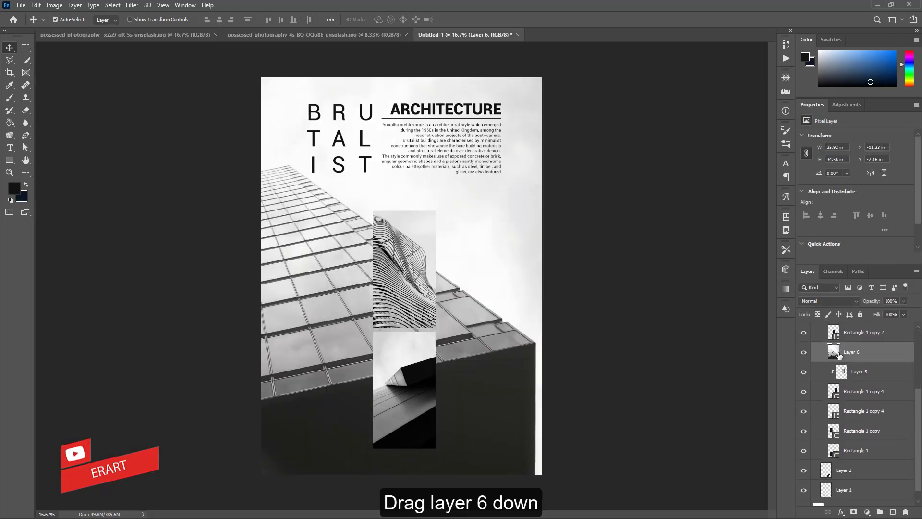
Clip Layer 6 to its rectangle, then duplicate it and hide the full-size copy.
{"action": "left_click_drag", "start_coordinate": [840, 354], "coordinate": [869, 425]}
{"action": "right_click", "coordinate": [883, 416]}
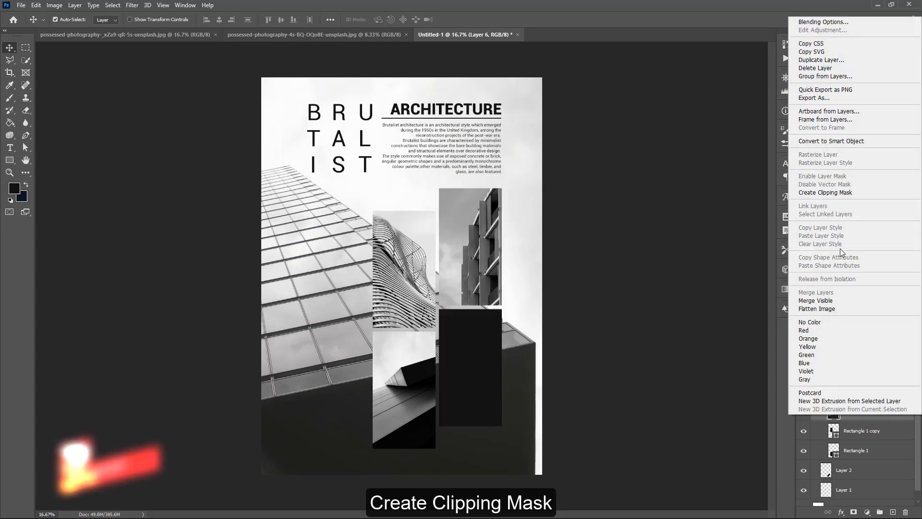
{"action": "left_click", "coordinate": [833, 193]}
{"action": "left_click_drag", "start_coordinate": [390, 259], "coordinate": [398, 260]}
{"action": "key", "text": "ctrl+j"}
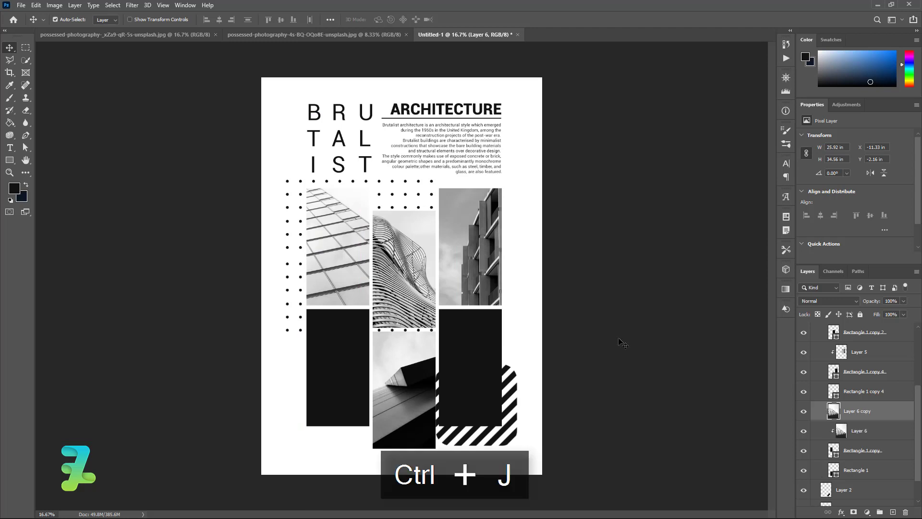
{"action": "left_click", "coordinate": [828, 421], "text": "alt"}
{"action": "left_click", "coordinate": [803, 411]}
{"action": "left_click", "coordinate": [860, 431]}
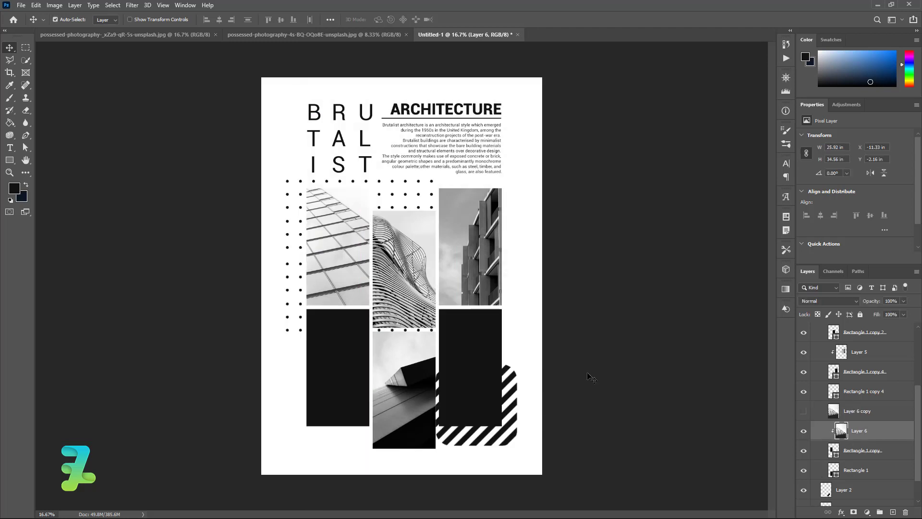
Scale and position the clipped tower photo to fill the upper left frame.
{"action": "key", "text": "ctrl+t"}
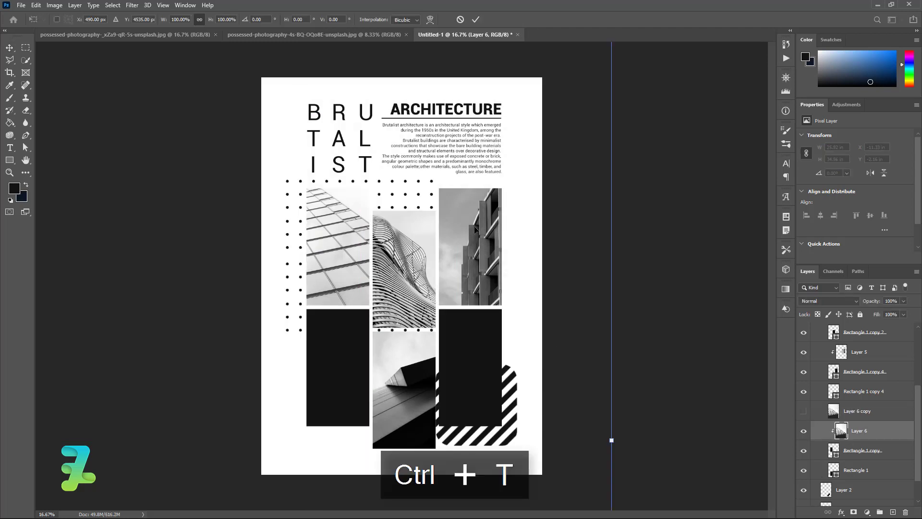
{"action": "left_click_drag", "start_coordinate": [474, 229], "coordinate": [485, 281]}
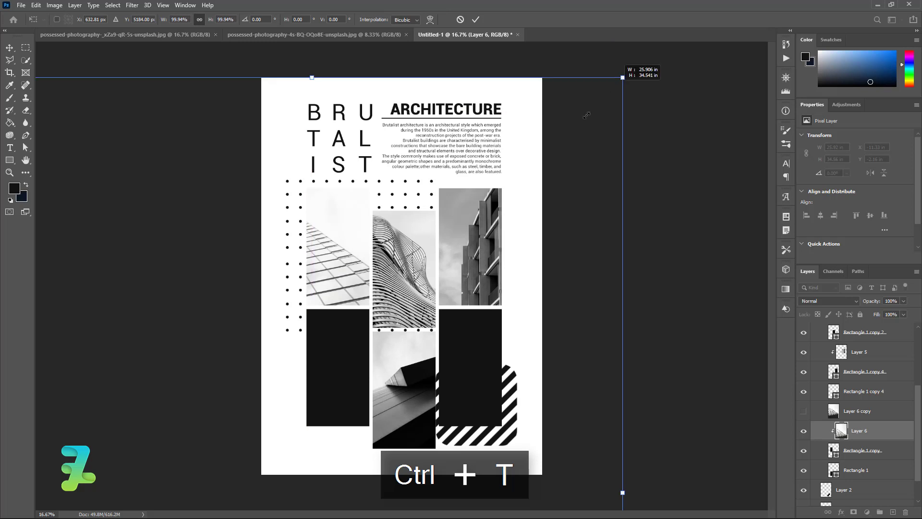
{"action": "left_click_drag", "start_coordinate": [587, 116], "coordinate": [409, 364]}
{"action": "mouse_move", "coordinate": [332, 409]}
{"action": "left_mouse_down"}
{"action": "mouse_move", "coordinate": [365, 287]}
{"action": "mouse_move", "coordinate": [441, 183]}
{"action": "mouse_move", "coordinate": [388, 253]}
{"action": "left_mouse_up"}
{"action": "left_click_drag", "start_coordinate": [354, 307], "coordinate": [372, 234]}
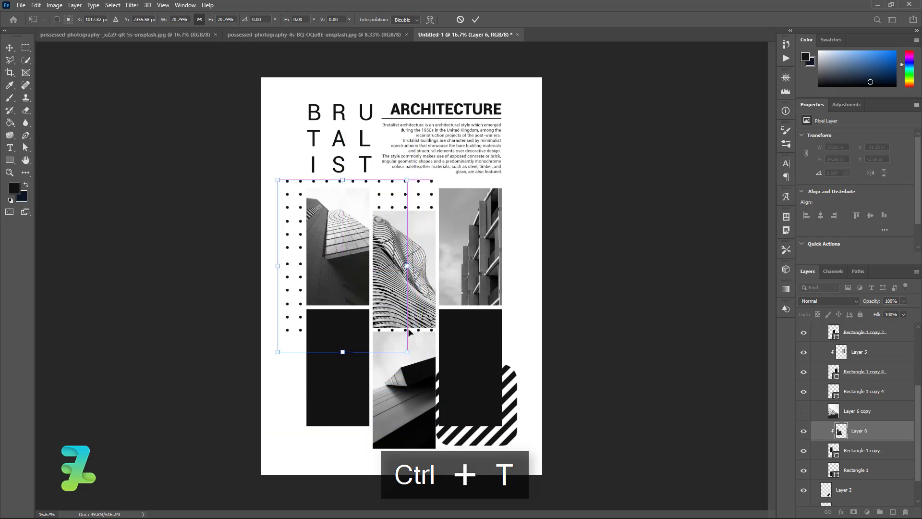
{"action": "left_click_drag", "start_coordinate": [406, 351], "coordinate": [372, 310]}
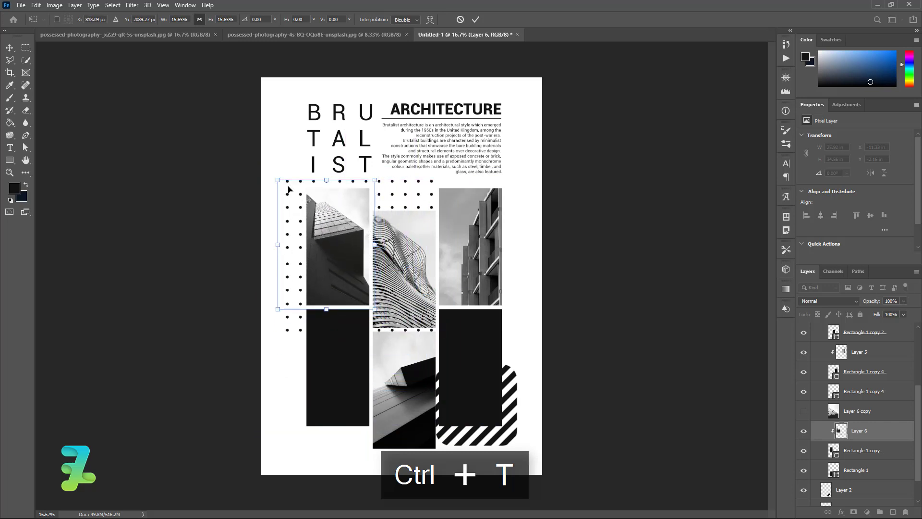
{"action": "left_click_drag", "start_coordinate": [278, 179], "coordinate": [282, 183]}
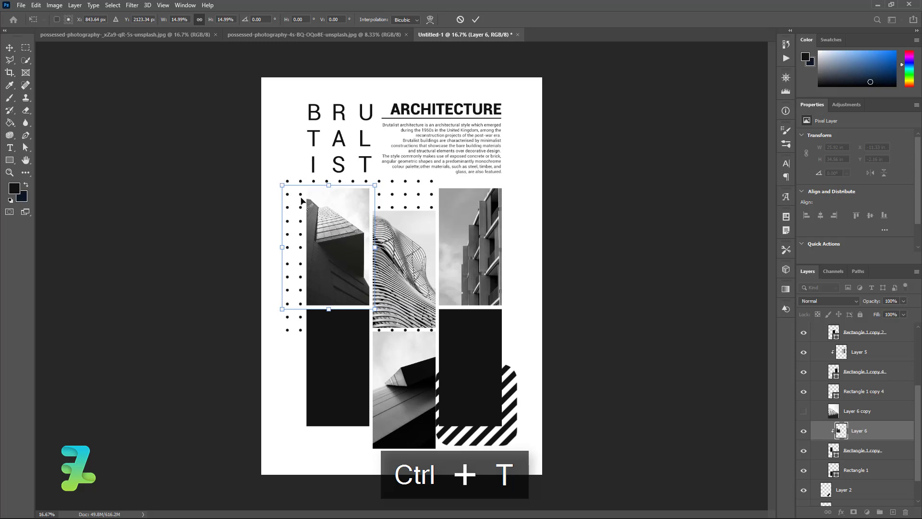
{"action": "left_click_drag", "start_coordinate": [333, 215], "coordinate": [336, 216]}
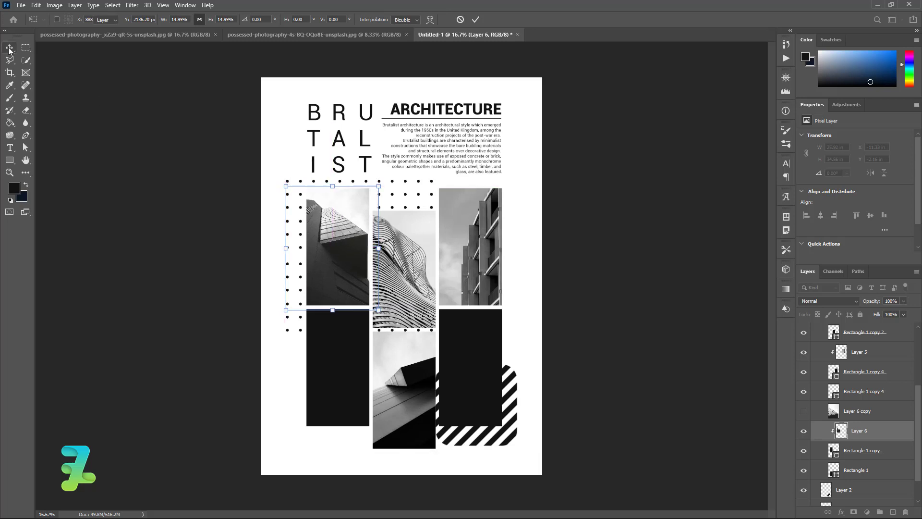
Bring the dark facade building photo onto the poster as a new layer.
{"action": "left_click", "coordinate": [258, 34]}
{"action": "right_click", "coordinate": [259, 34]}
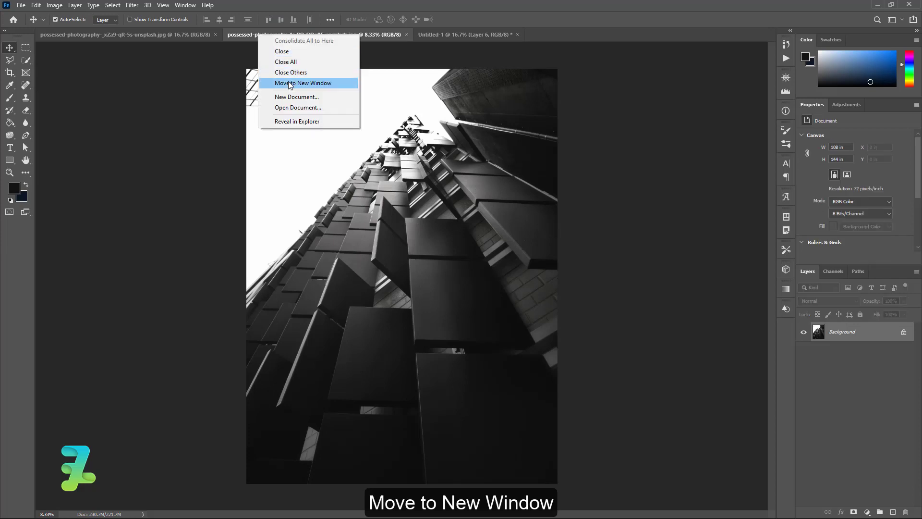
{"action": "left_click", "coordinate": [291, 83]}
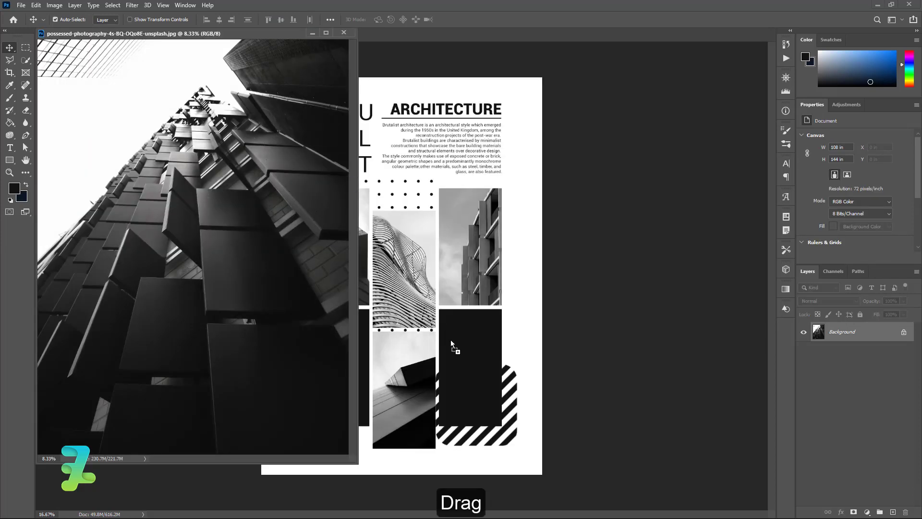
{"action": "left_click_drag", "start_coordinate": [451, 340], "coordinate": [452, 341]}
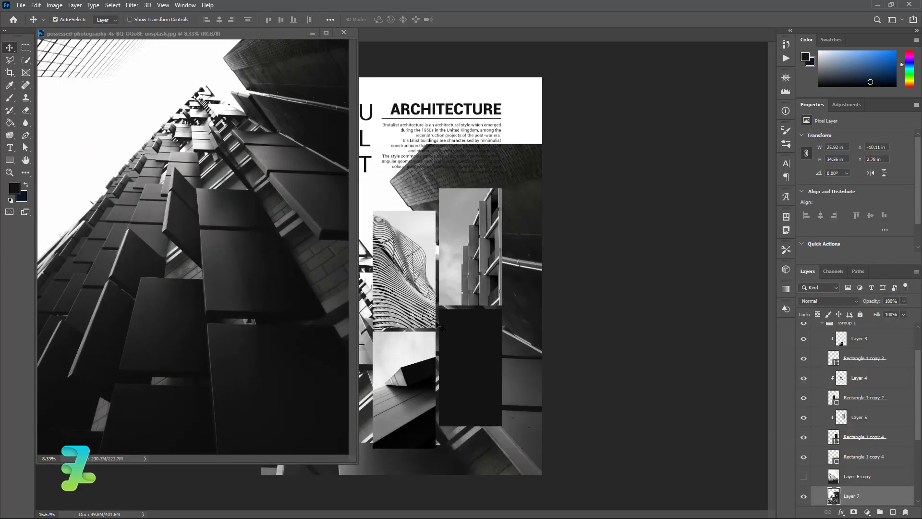
{"action": "left_click", "coordinate": [340, 34]}
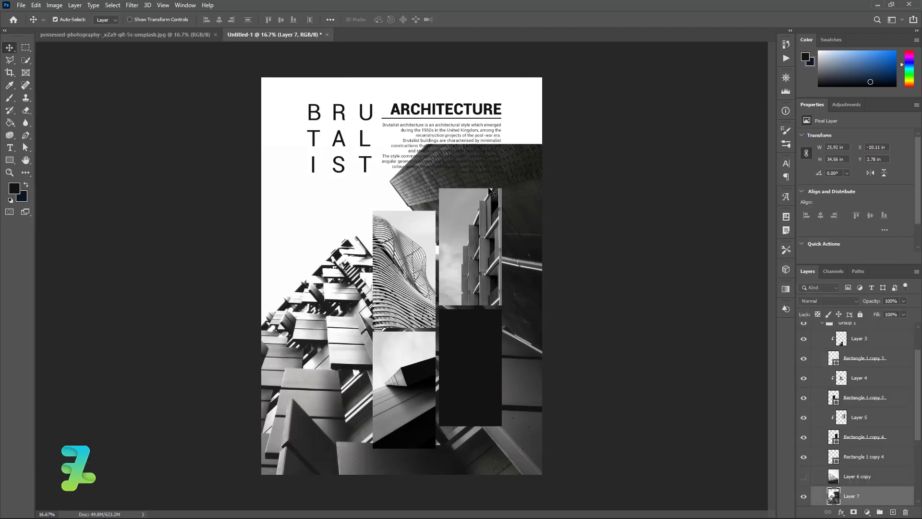
{"action": "key", "text": "ctrl"}
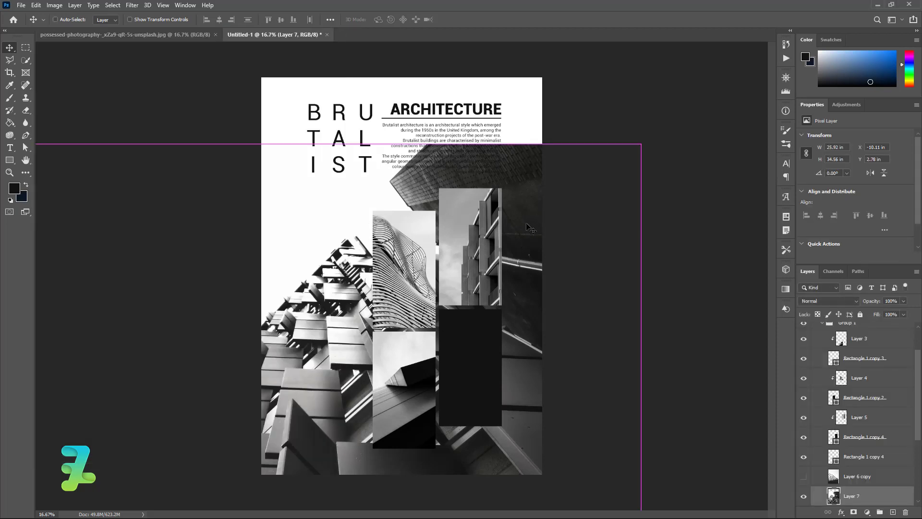
{"action": "left_click_drag", "start_coordinate": [530, 230], "coordinate": [537, 238]}
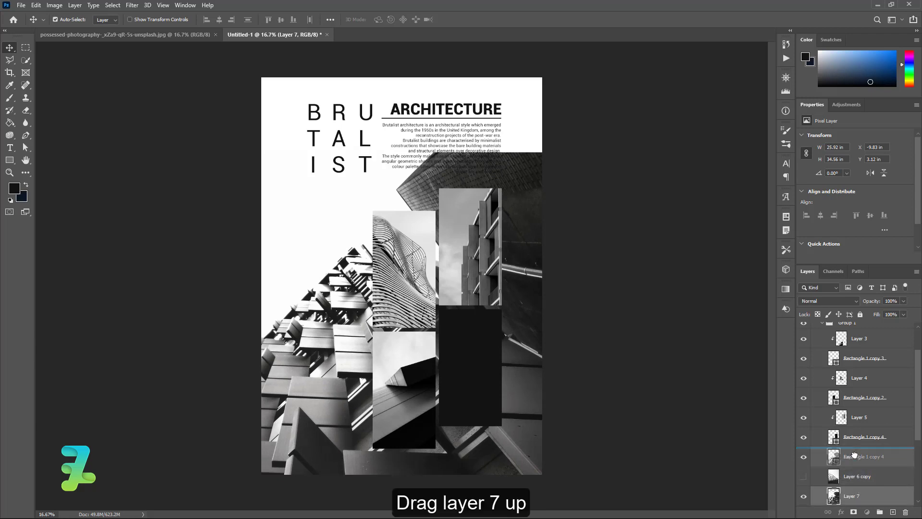
Clip Layer 7 to Rectangle 1 copy 4 and scale it into the lower-right frame.
{"action": "left_click_drag", "start_coordinate": [837, 478], "coordinate": [888, 458]}
{"action": "right_click", "coordinate": [887, 458]}
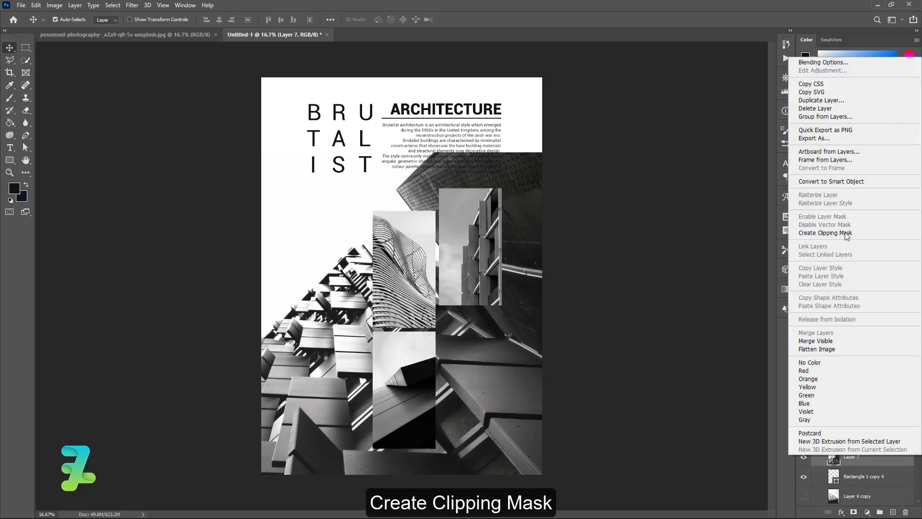
{"action": "left_click", "coordinate": [847, 234]}
{"action": "key", "text": "ctrl+t"}
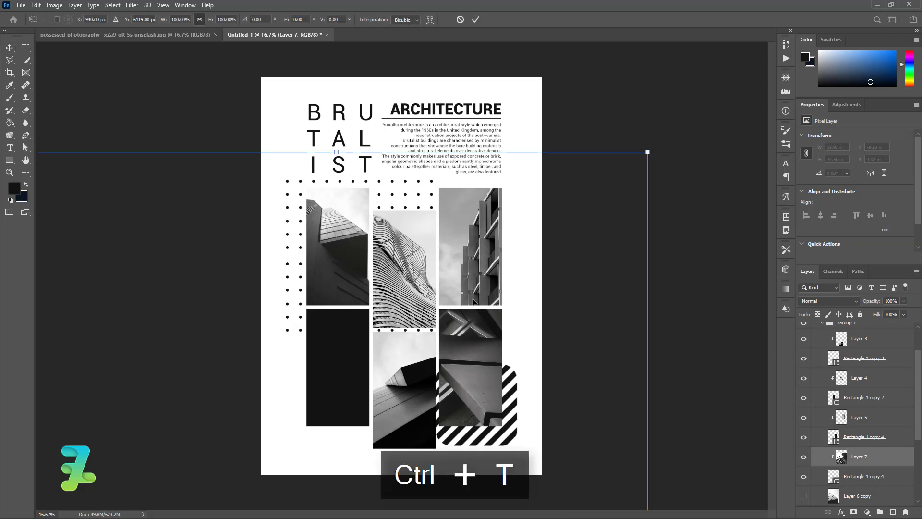
{"action": "left_click_drag", "start_coordinate": [595, 201], "coordinate": [455, 418]}
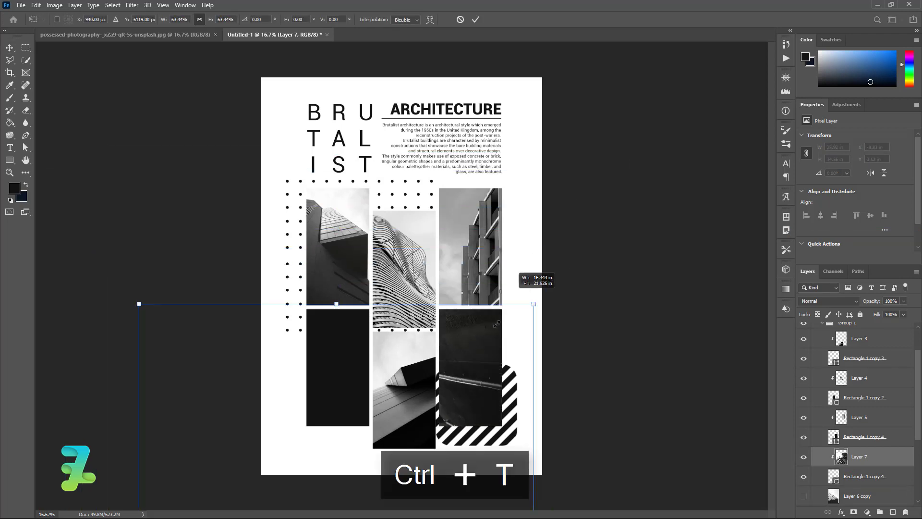
{"action": "mouse_move", "coordinate": [418, 462]}
{"action": "left_mouse_down"}
{"action": "mouse_move", "coordinate": [497, 293]}
{"action": "mouse_move", "coordinate": [497, 219]}
{"action": "left_mouse_up"}
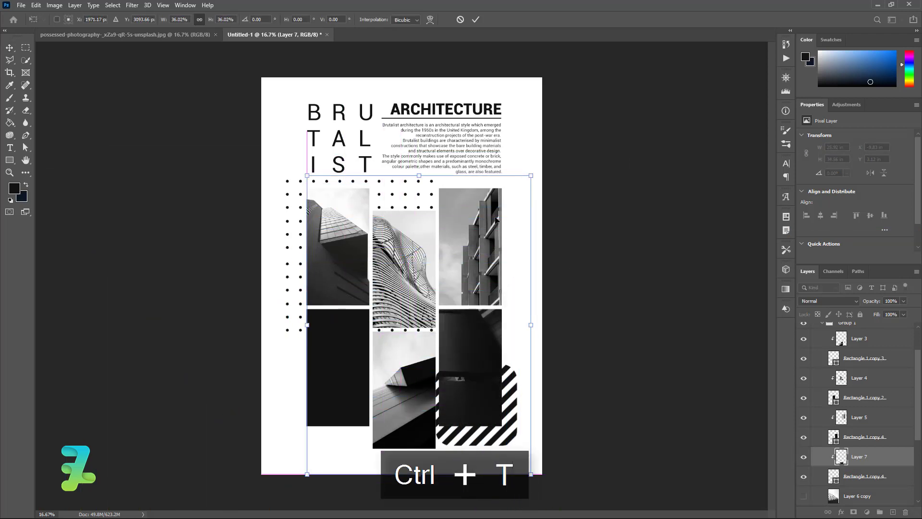
{"action": "mouse_move", "coordinate": [330, 204]}
{"action": "left_mouse_down"}
{"action": "mouse_move", "coordinate": [452, 401]}
{"action": "mouse_move", "coordinate": [448, 356]}
{"action": "mouse_move", "coordinate": [459, 350]}
{"action": "left_mouse_up"}
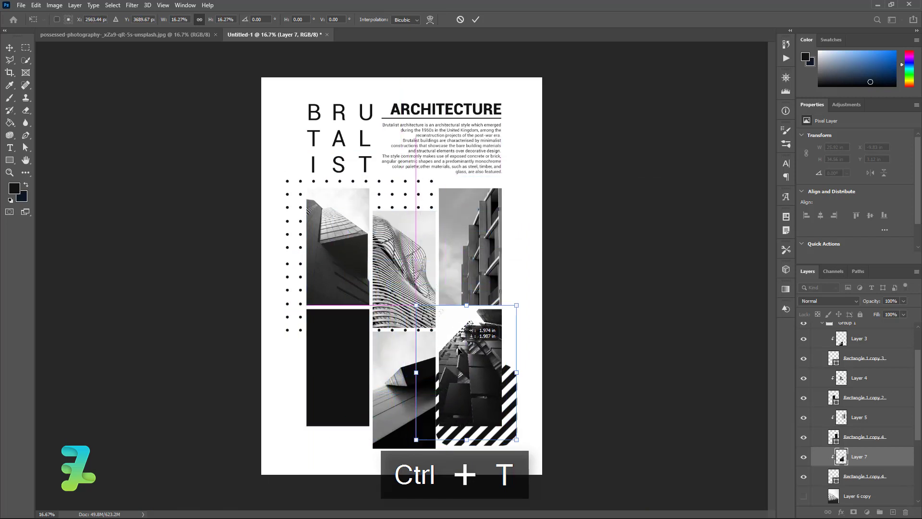
{"action": "left_click", "coordinate": [10, 49]}
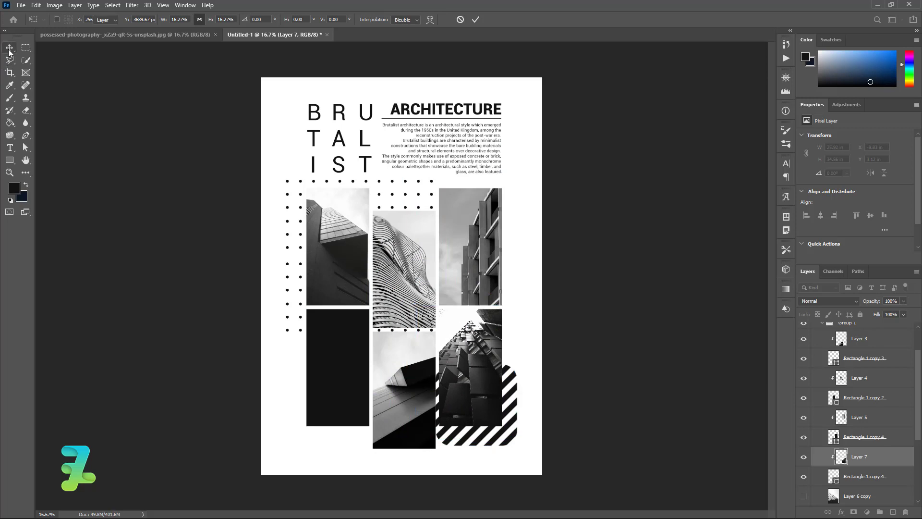
Copy the curved-facade building photo into the poster and close its source window.
{"action": "left_click", "coordinate": [171, 35]}
{"action": "right_click", "coordinate": [172, 37]}
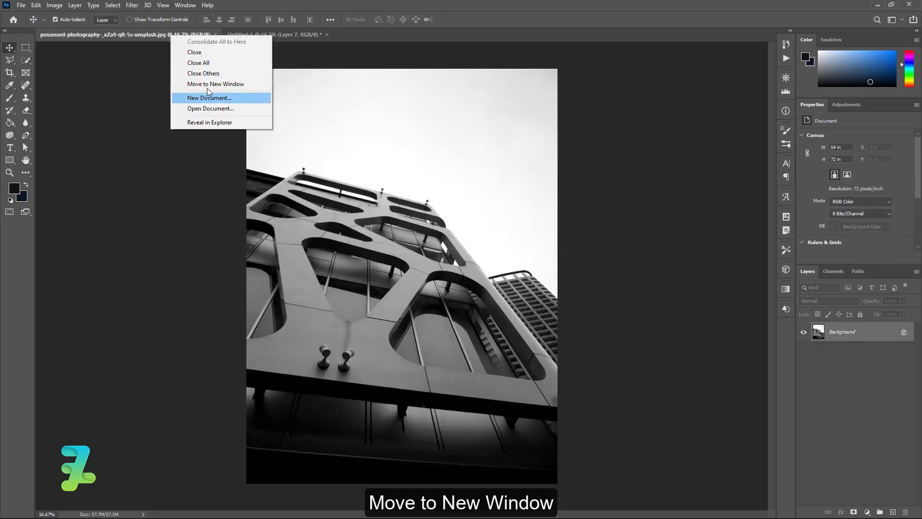
{"action": "left_click", "coordinate": [206, 85]}
{"action": "left_click_drag", "start_coordinate": [233, 103], "coordinate": [418, 259]}
{"action": "left_click", "coordinate": [344, 32]}
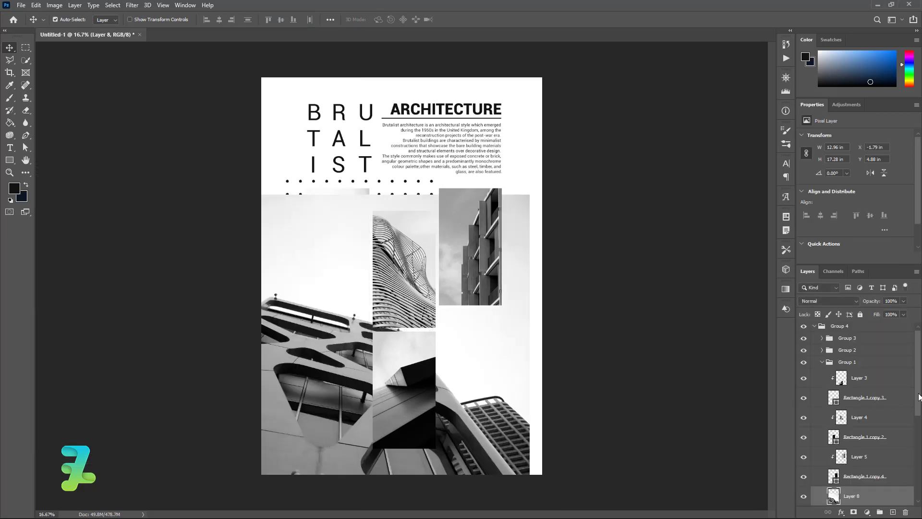
Clip Layer 8 to Rectangle 1 and scale it into the lower-left frame.
{"action": "left_click_drag", "start_coordinate": [919, 397], "coordinate": [919, 451]}
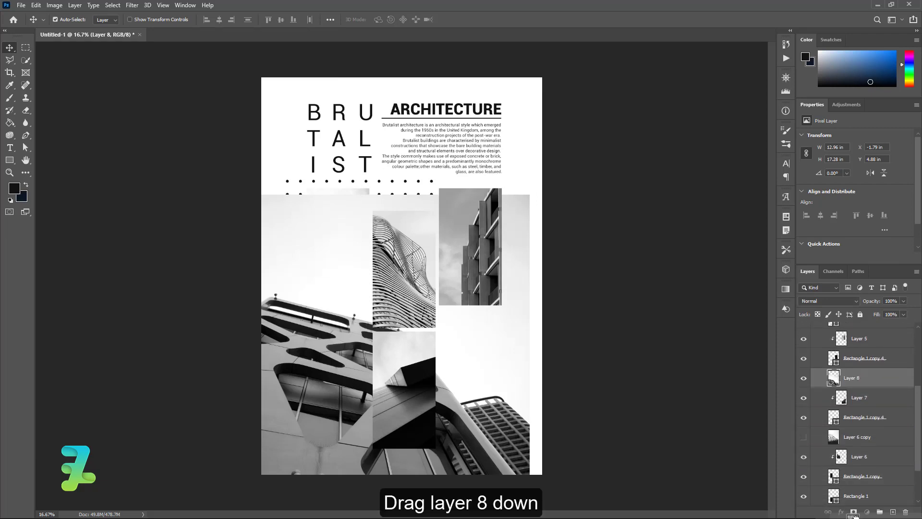
{"action": "left_click_drag", "start_coordinate": [854, 515], "coordinate": [871, 442]}
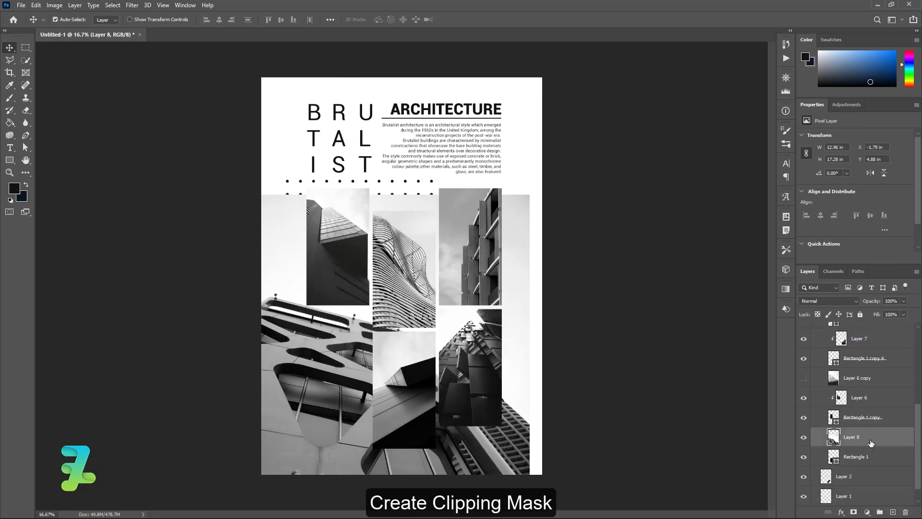
{"action": "right_click", "coordinate": [871, 442]}
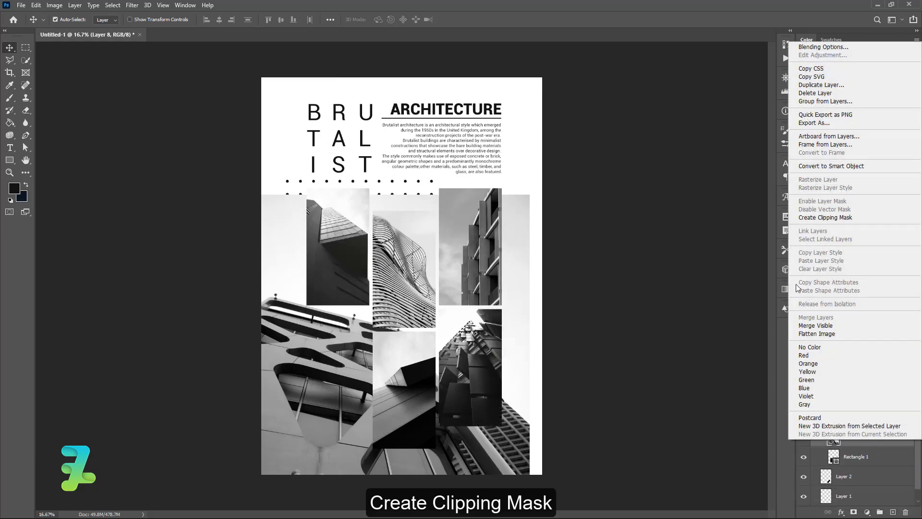
{"action": "left_click", "coordinate": [810, 218]}
{"action": "key", "text": "ctrl+t"}
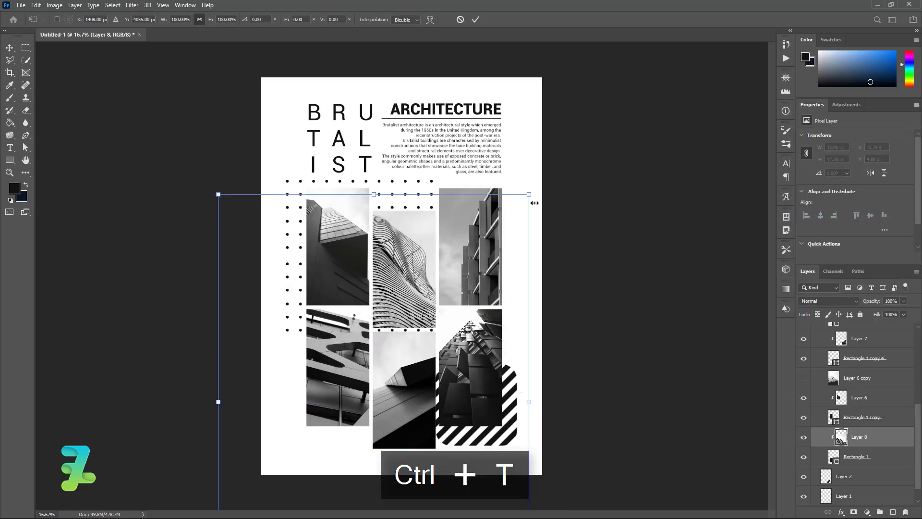
{"action": "left_click_drag", "start_coordinate": [527, 194], "coordinate": [413, 349]}
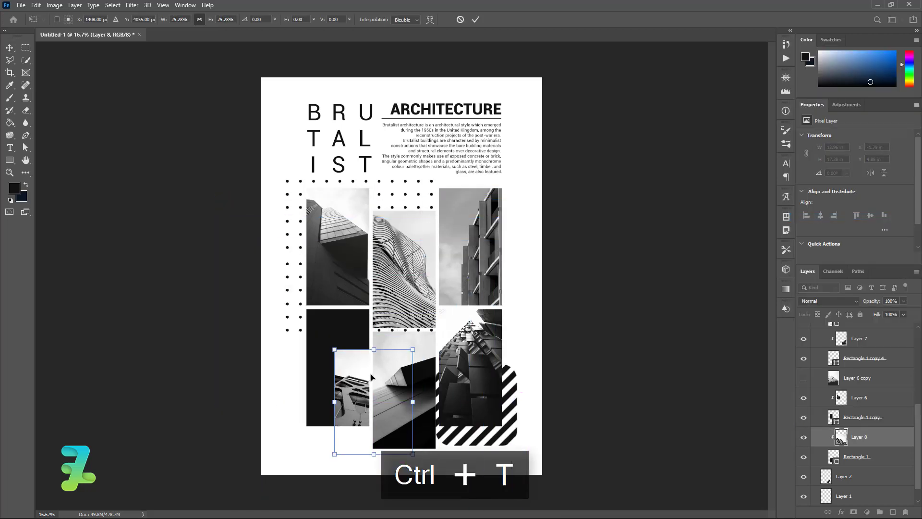
{"action": "left_click_drag", "start_coordinate": [363, 373], "coordinate": [328, 324]}
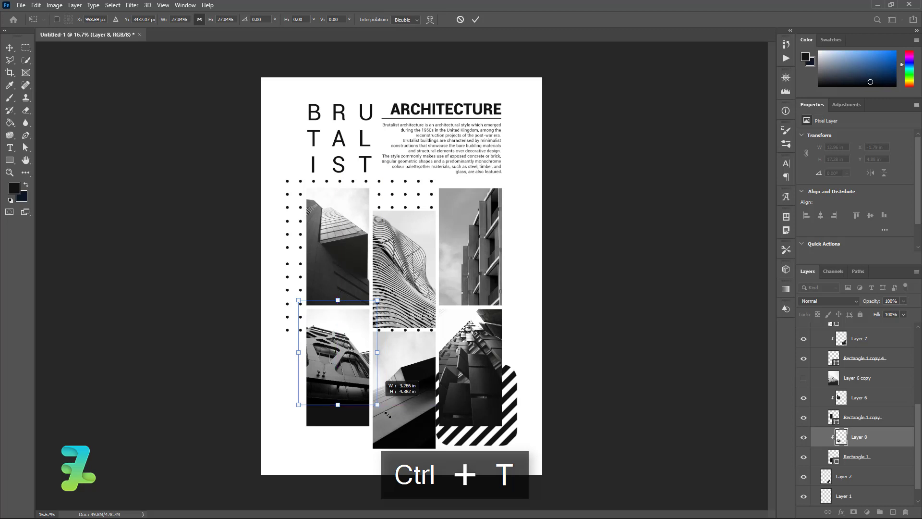
{"action": "left_click_drag", "start_coordinate": [387, 414], "coordinate": [397, 430]}
{"action": "left_click_drag", "start_coordinate": [355, 385], "coordinate": [351, 390]}
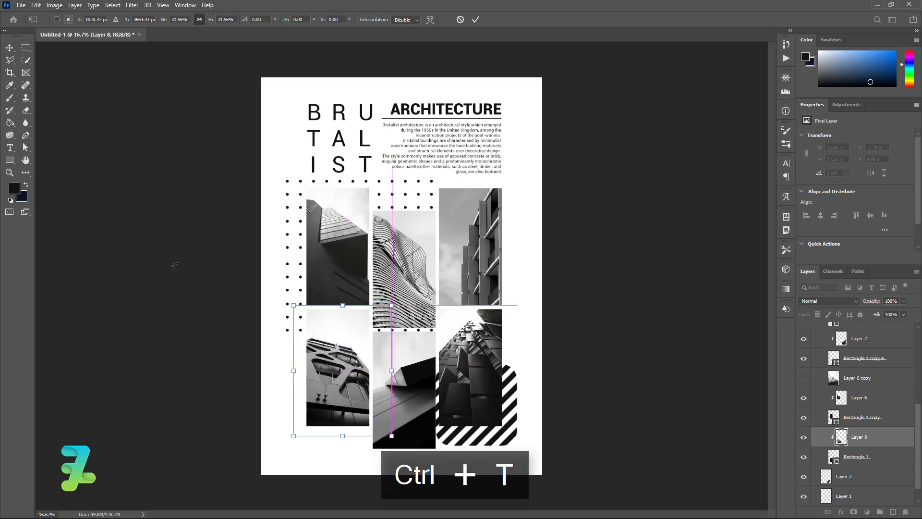
{"action": "right_click", "coordinate": [13, 48]}
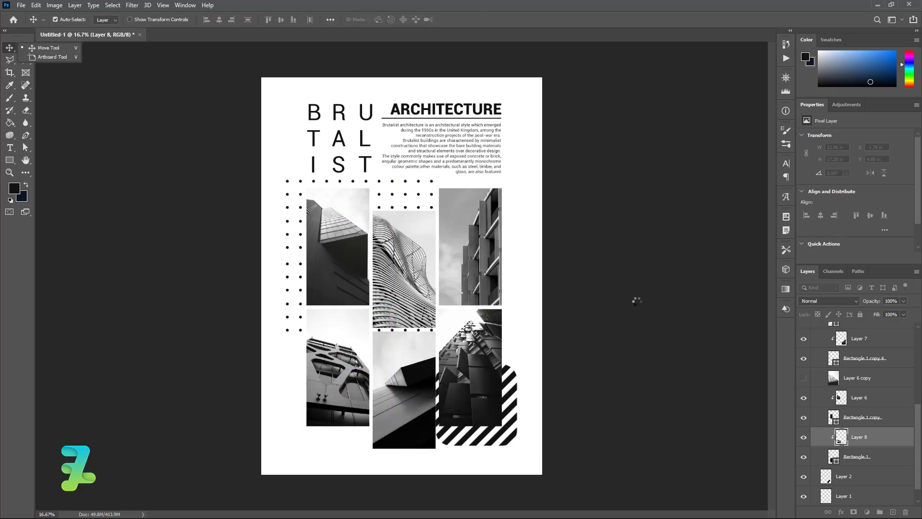
Reveal the hidden Layer 6 copy tower photo and position it behind the poster.
{"action": "mouse_move", "coordinate": [835, 382]}
{"action": "left_mouse_down"}
{"action": "mouse_move", "coordinate": [841, 515]}
{"action": "mouse_move", "coordinate": [846, 428]}
{"action": "left_mouse_up"}
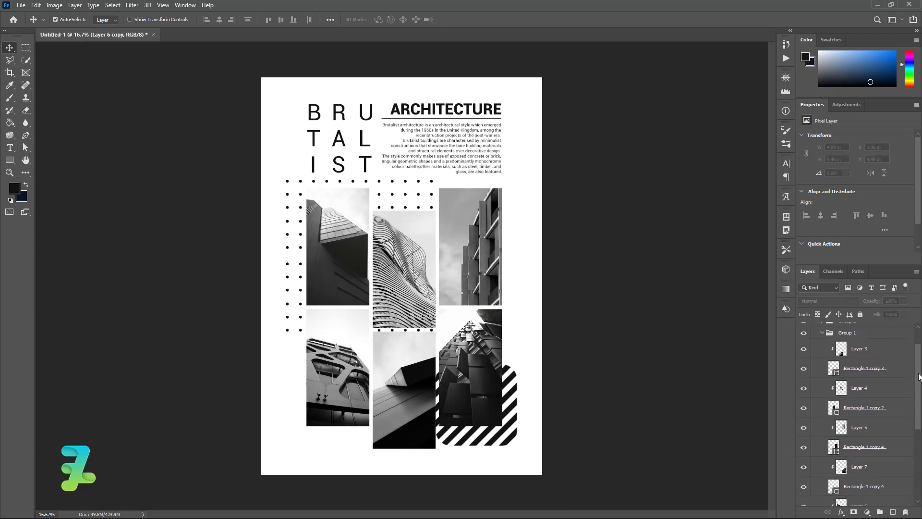
{"action": "scroll", "coordinate": [882, 365], "scroll_direction": "up", "scroll_amount": 2}
{"action": "left_click", "coordinate": [821, 364]}
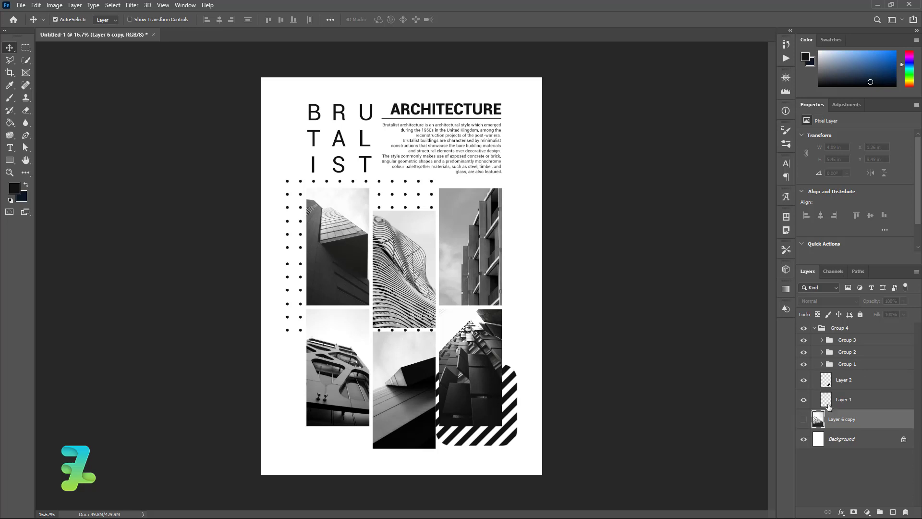
{"action": "left_click", "coordinate": [804, 420]}
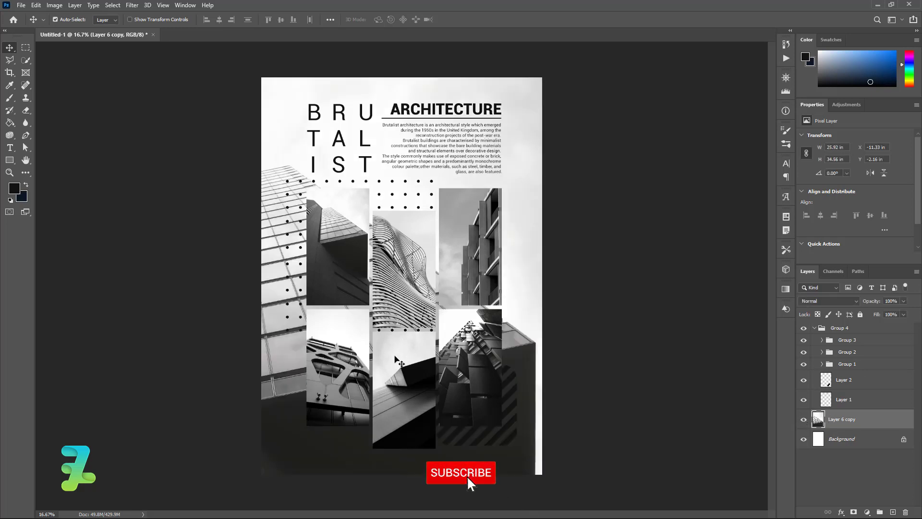
{"action": "mouse_move", "coordinate": [399, 363]}
{"action": "left_mouse_down"}
{"action": "mouse_move", "coordinate": [351, 423]}
{"action": "mouse_move", "coordinate": [326, 435]}
{"action": "mouse_move", "coordinate": [319, 505]}
{"action": "left_mouse_up"}
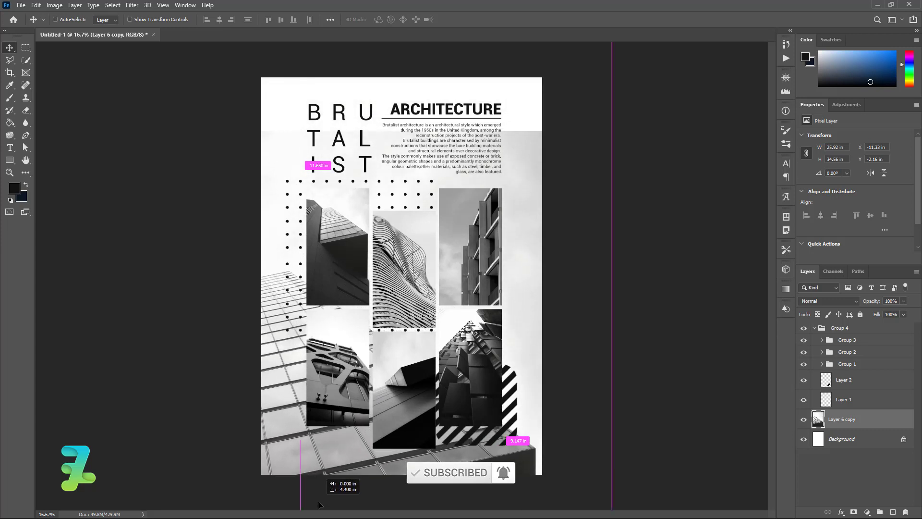
{"action": "left_click_drag", "start_coordinate": [319, 504], "coordinate": [330, 416]}
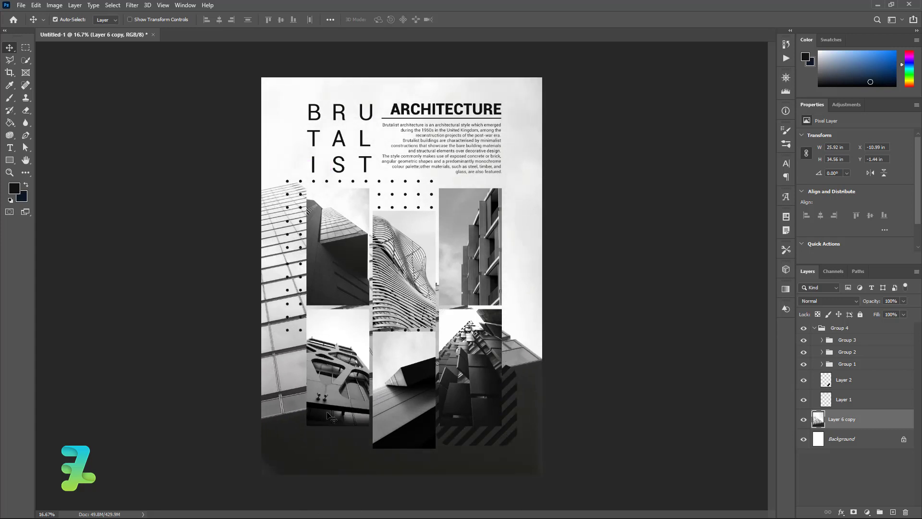
Fade the background tower photo to 25% opacity.
{"action": "key", "text": "ctrl+minus"}
{"action": "key", "text": "ctrl+minus"}
{"action": "key", "text": "ctrl+equal"}
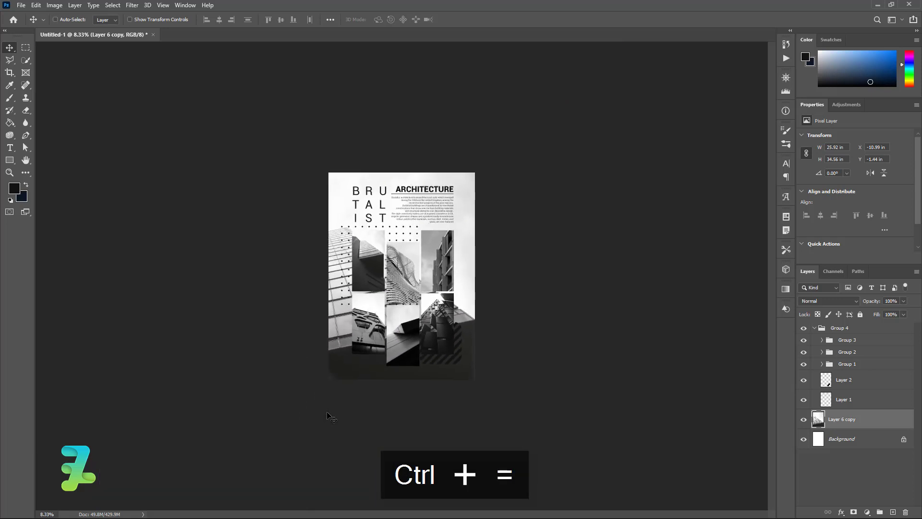
{"action": "key", "text": "ctrl+minus"}
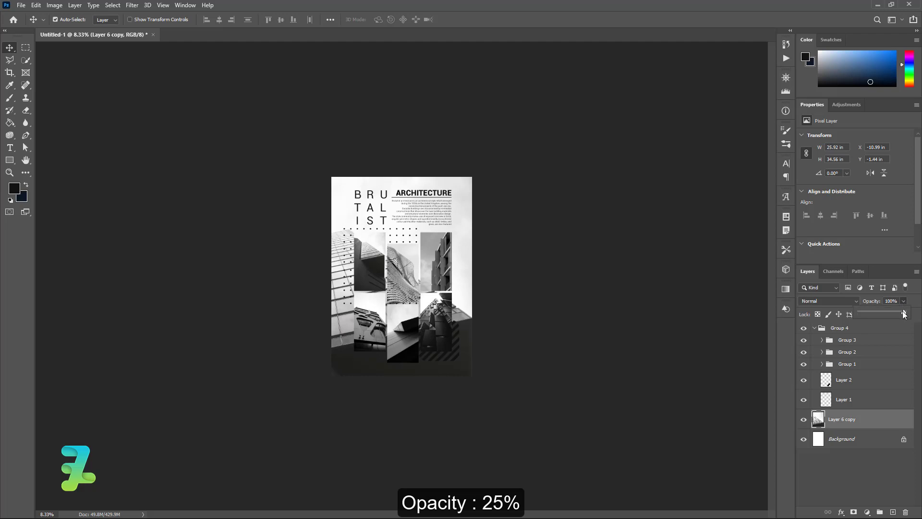
{"action": "mouse_move", "coordinate": [904, 313]}
{"action": "left_mouse_down"}
{"action": "mouse_move", "coordinate": [863, 314]}
{"action": "mouse_move", "coordinate": [871, 312]}
{"action": "left_mouse_up"}
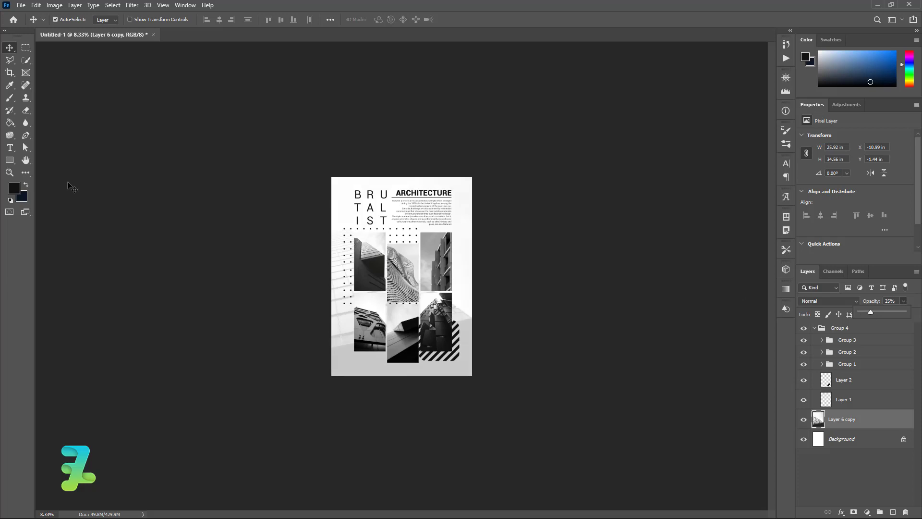
{"action": "key", "text": "ctrl+equal"}
{"action": "key", "text": "ctrl+equal"}
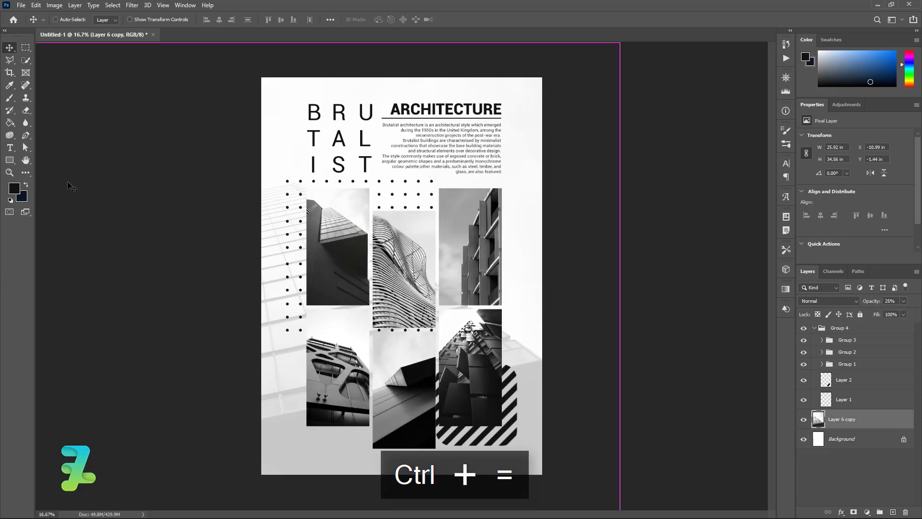